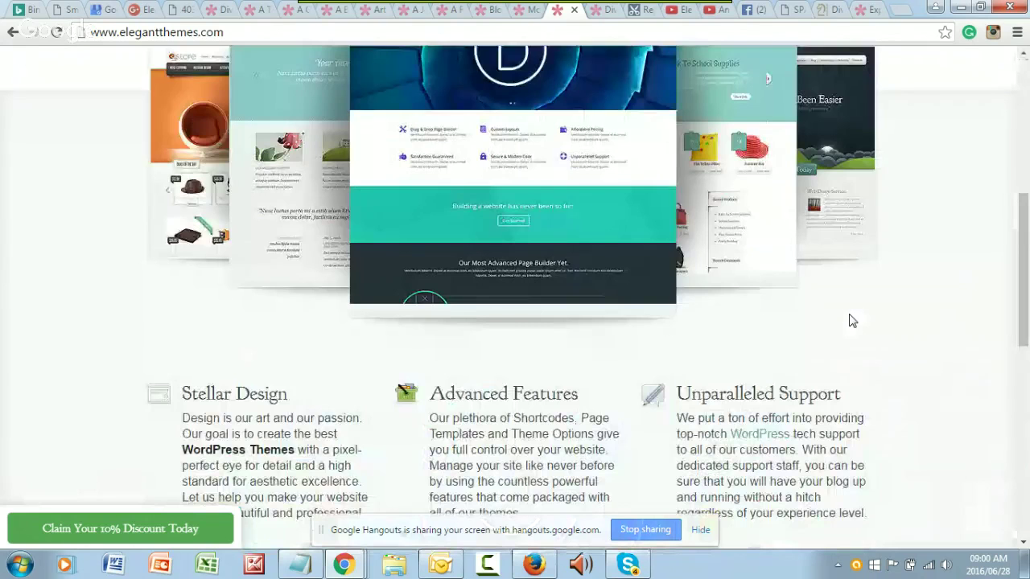
Open the WordPress themes gallery from the Elegant Themes home page and view the featured Divi theme
scroll(852, 321, "up", 12)
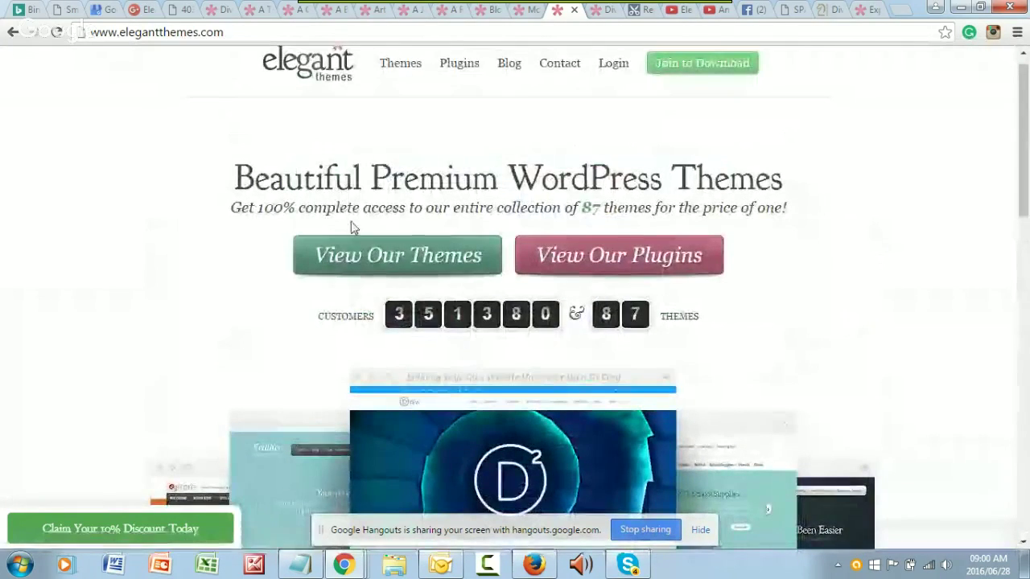
left_click(385, 255)
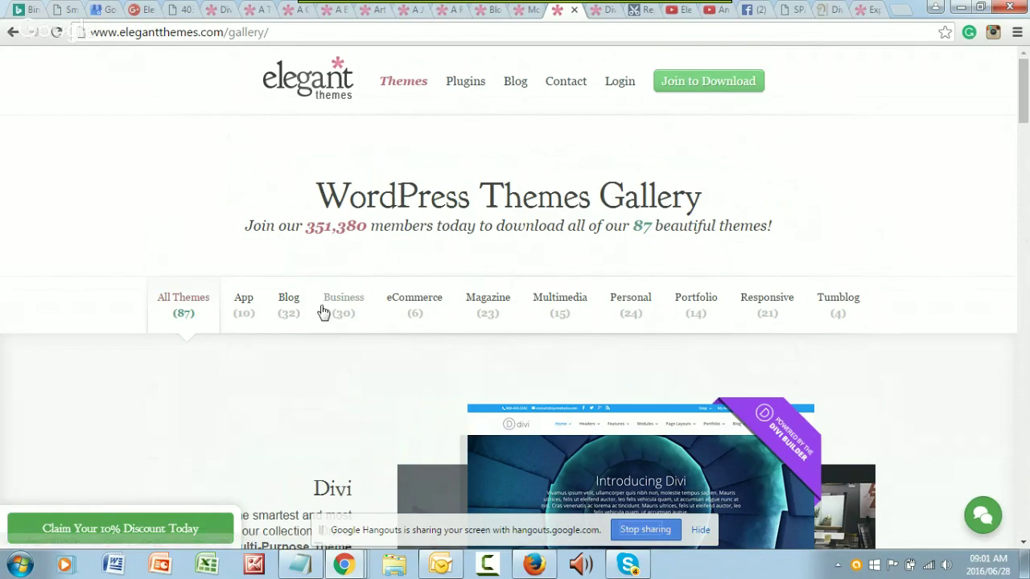
scroll(324, 312, "down", 2)
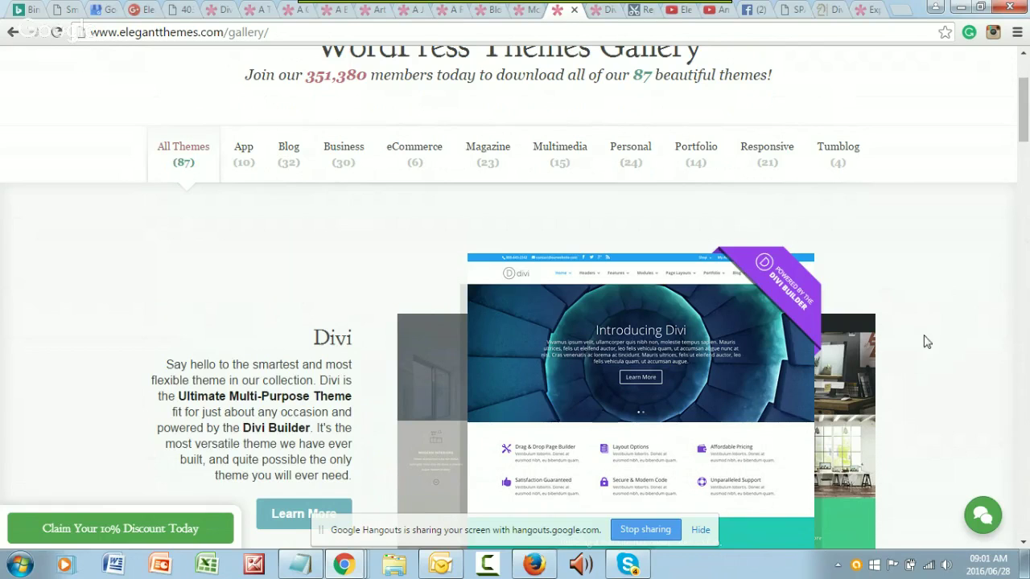
scroll(911, 362, "down", 5)
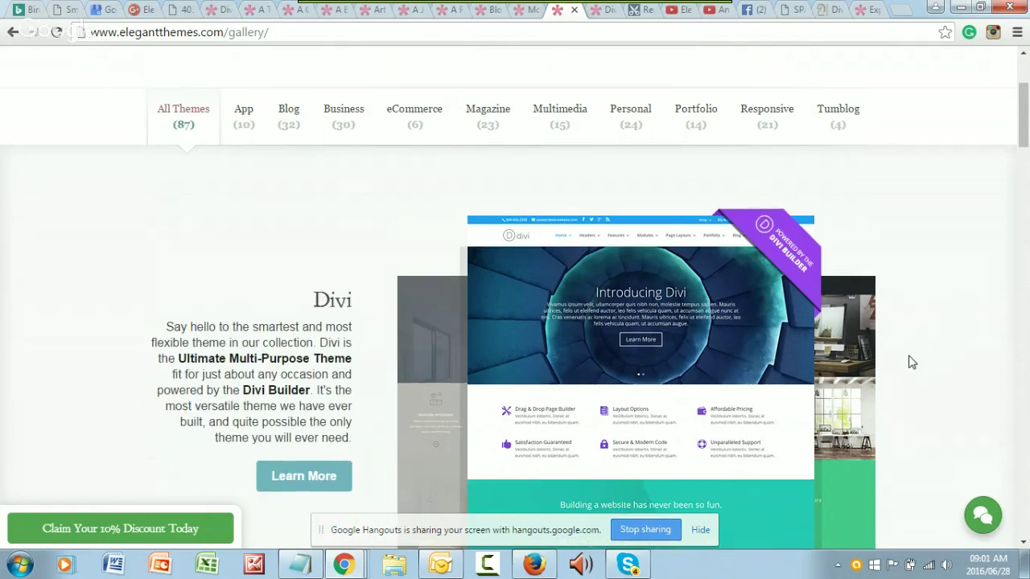
scroll(903, 368, "up", 4)
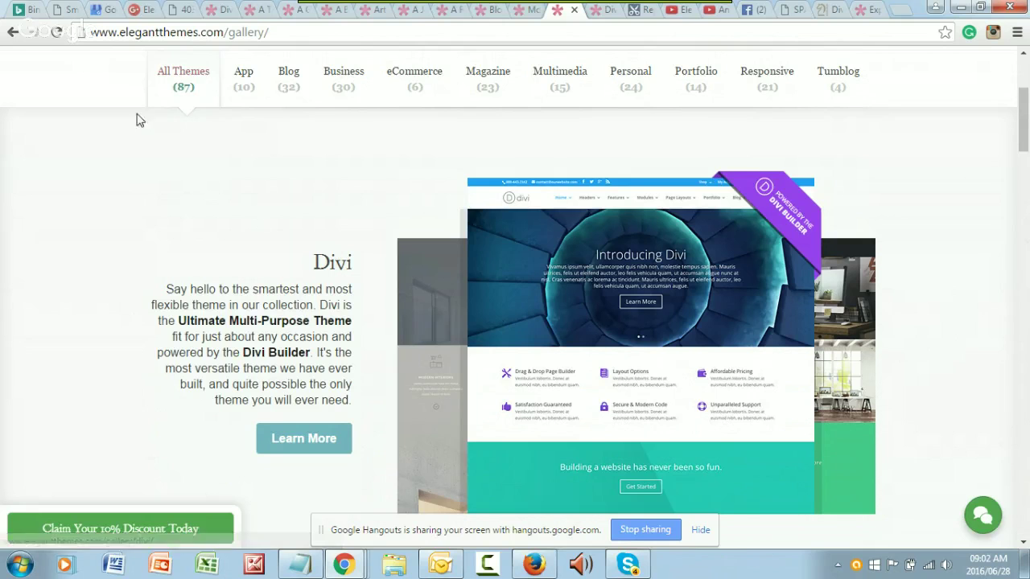
Switch to the small-business-opportunities.co.za page and decline its push notification request
left_click(68, 13)
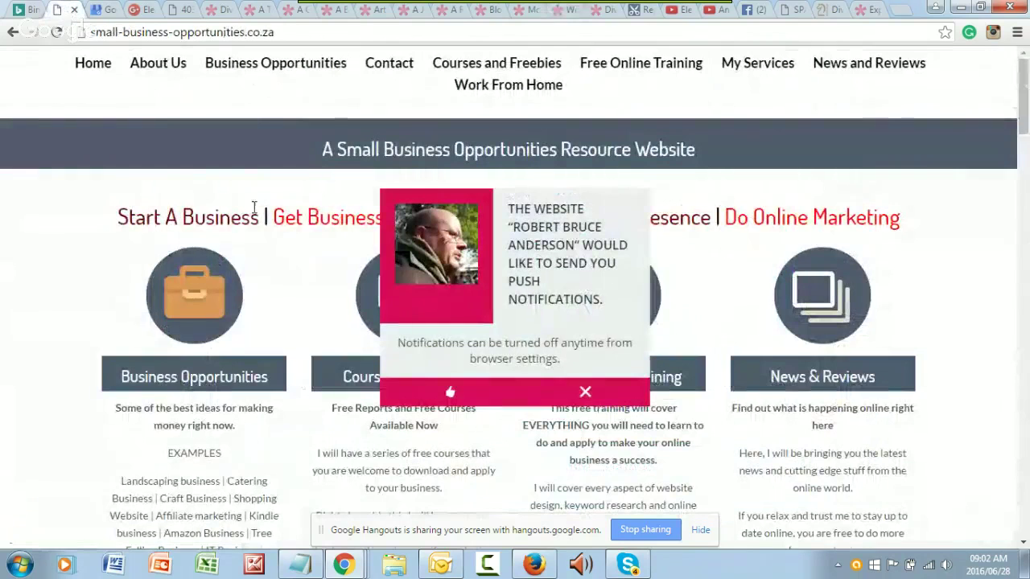
left_click(570, 394)
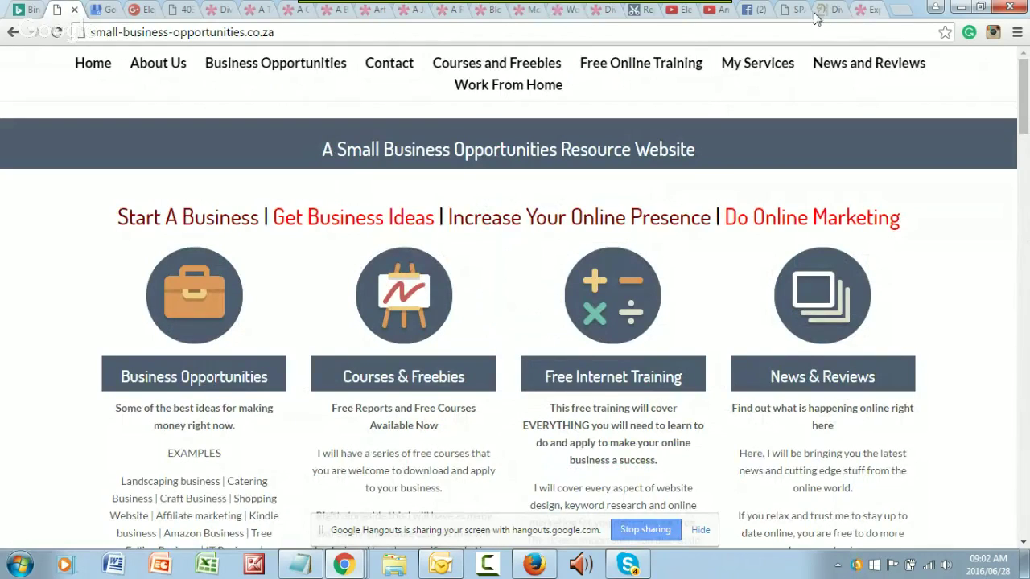
Look through the Reputation Management page on information-here.com as another example site
left_click(643, 12)
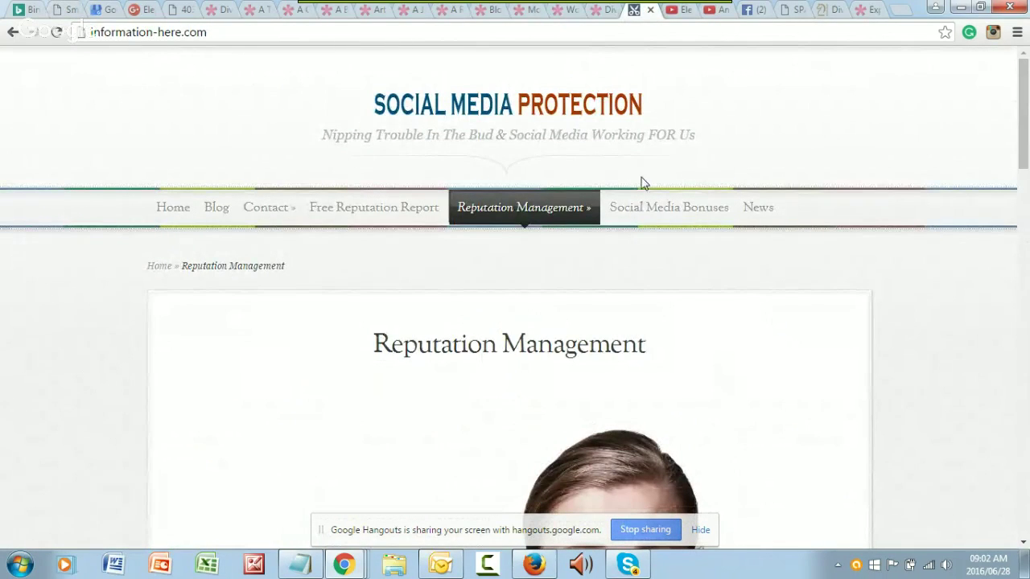
scroll(937, 376, "down", 5)
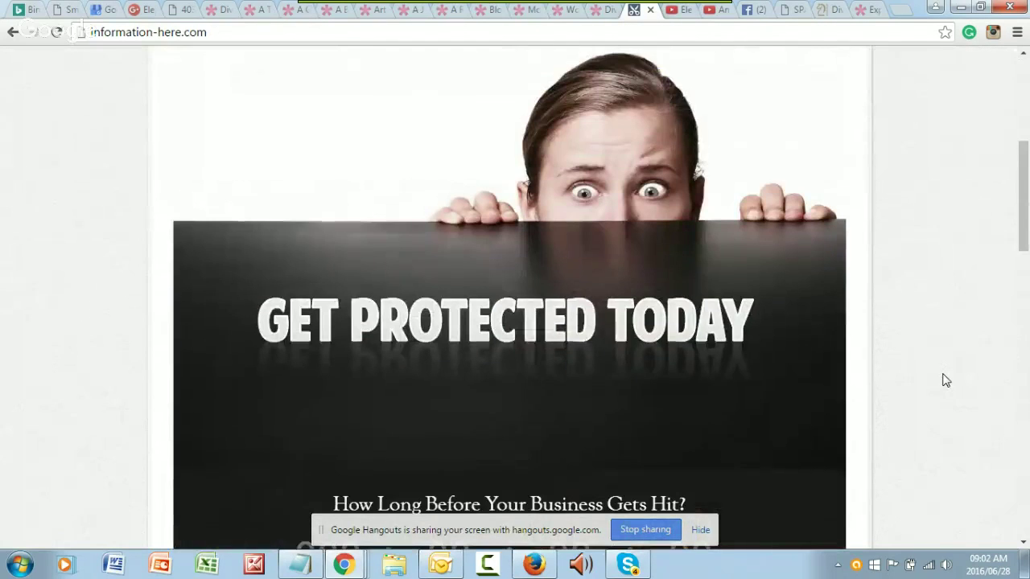
scroll(945, 380, "up", 5)
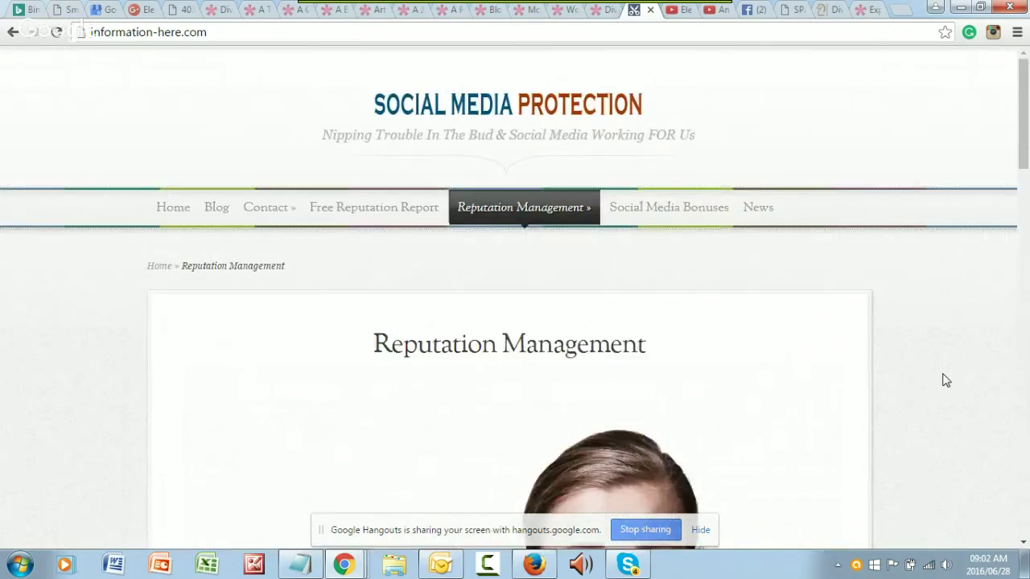
scroll(945, 379, "down", 8)
scroll(946, 380, "down", 4)
scroll(942, 378, "up", 10)
Revisit small-business-opportunities.co.za and the Monarch plugin preview before returning to the Elegant Themes gallery
left_click(69, 11)
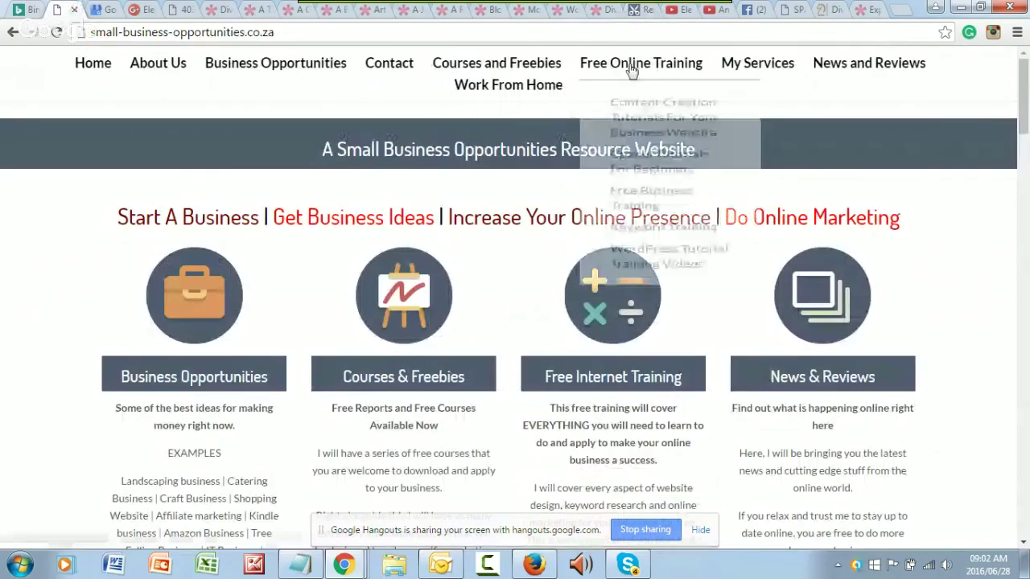
left_click(564, 9)
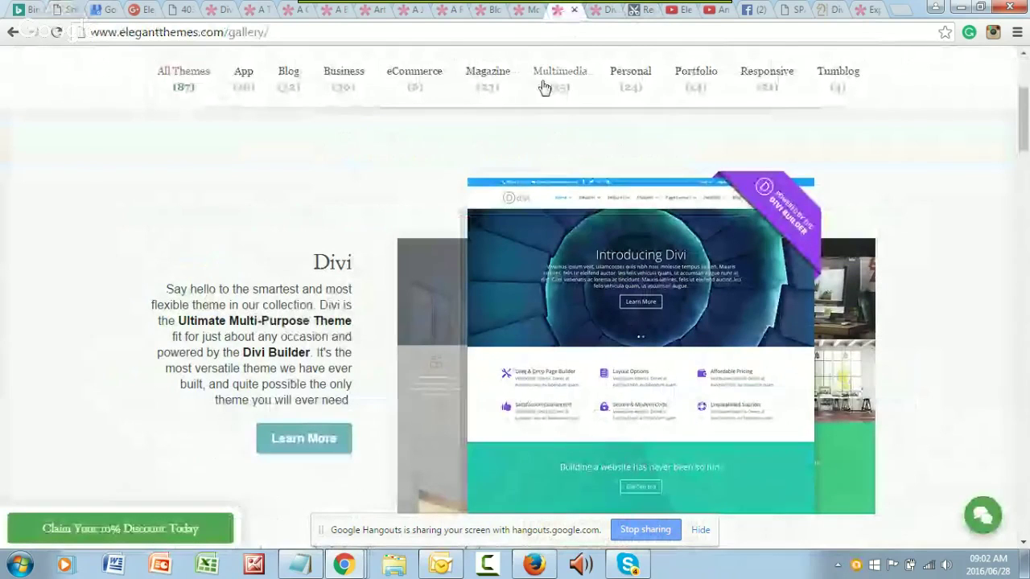
left_click(530, 10)
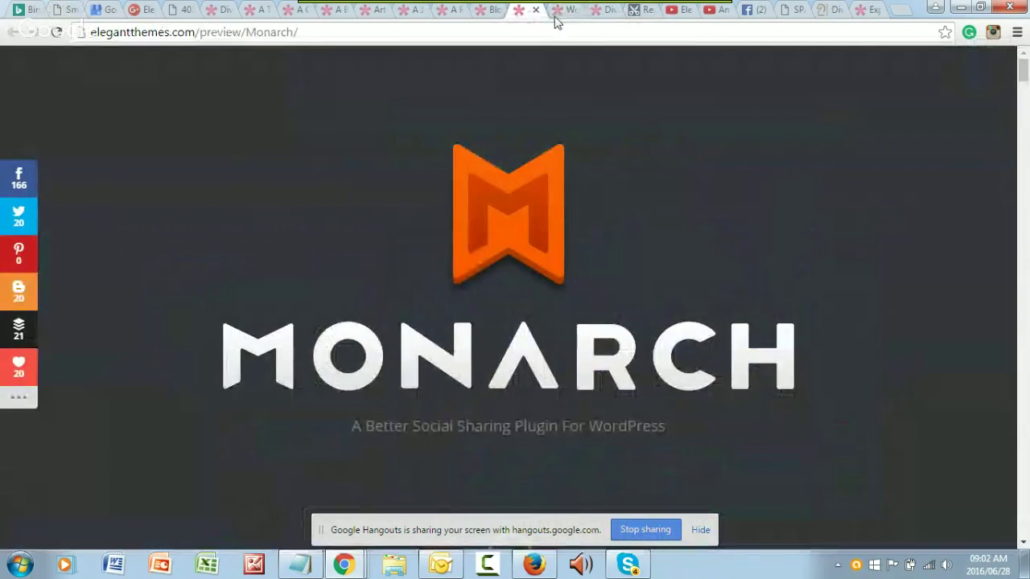
left_click(565, 11)
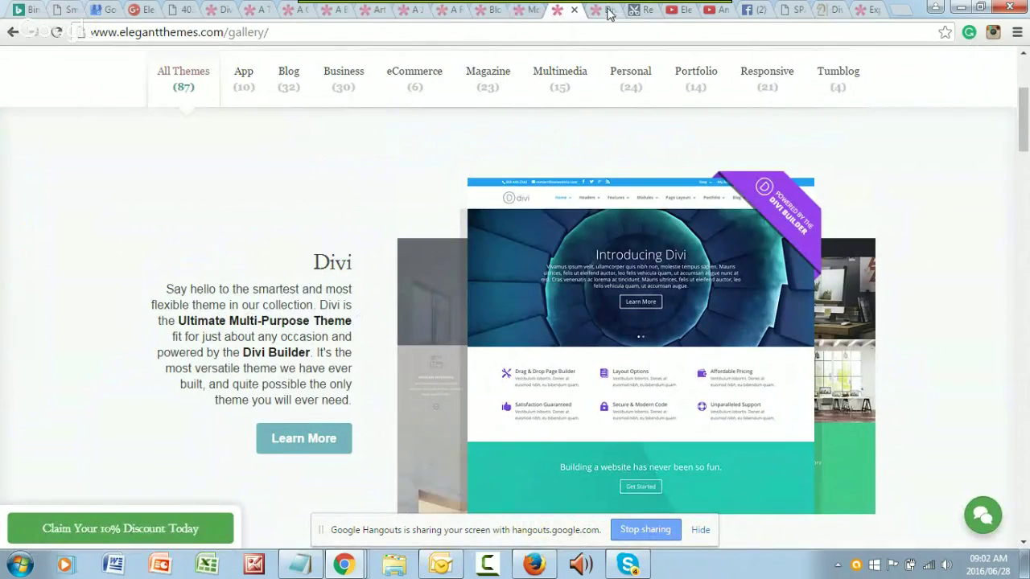
Find the Divi theme in the gallery and request more information about it
scroll(475, 361, "down", 4)
scroll(476, 361, "up", 3)
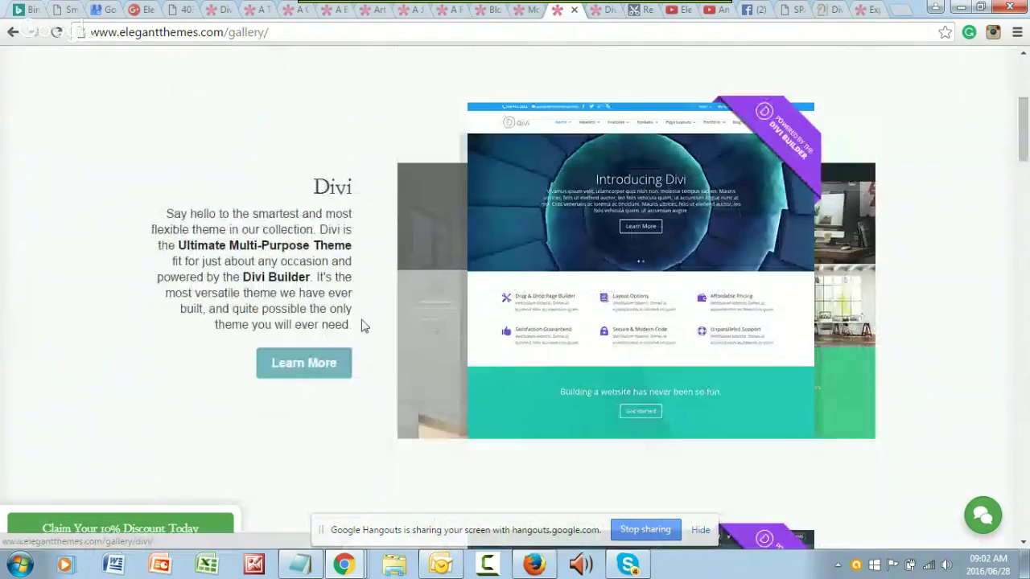
left_click(313, 360)
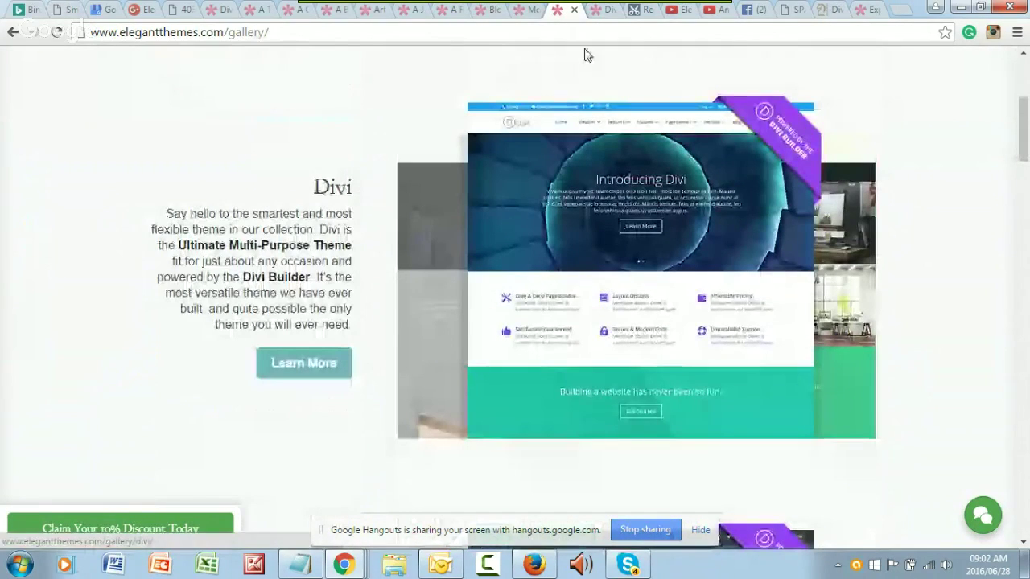
Switch to the Divi theme's live demo home page and hide the Google Hangouts screen-sharing notice
left_click(602, 12)
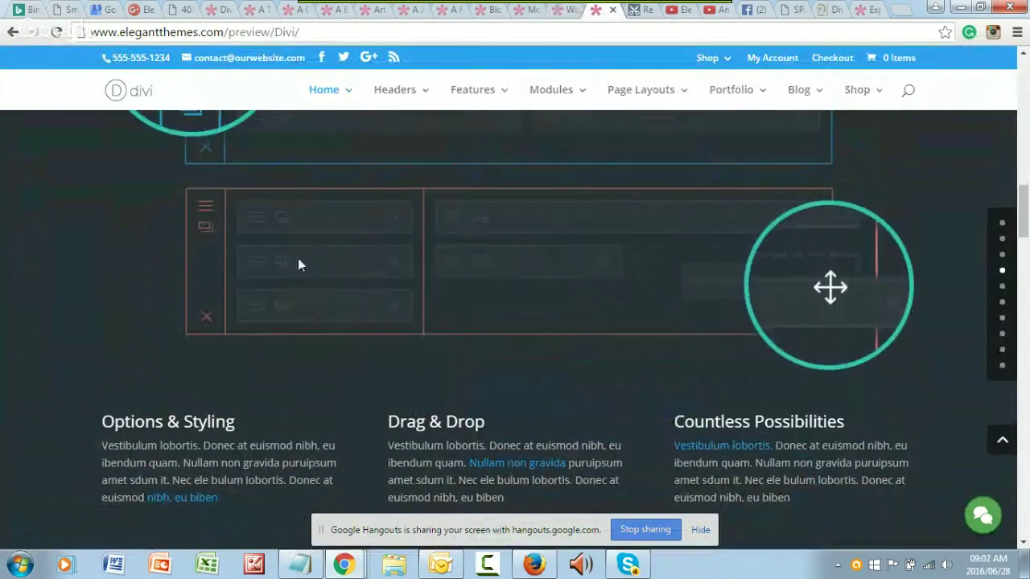
scroll(290, 358, "up", 10)
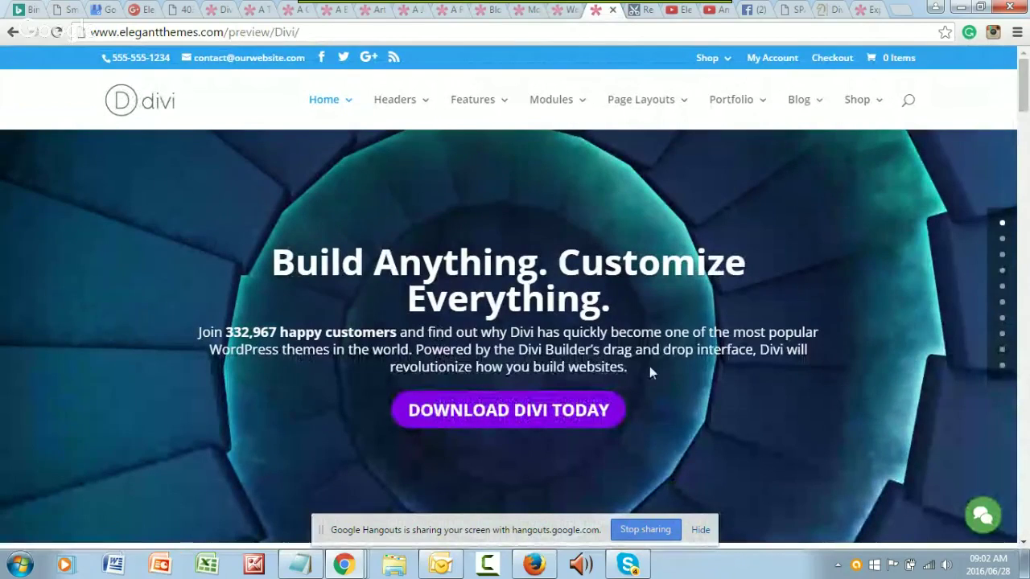
scroll(649, 368, "down", 3)
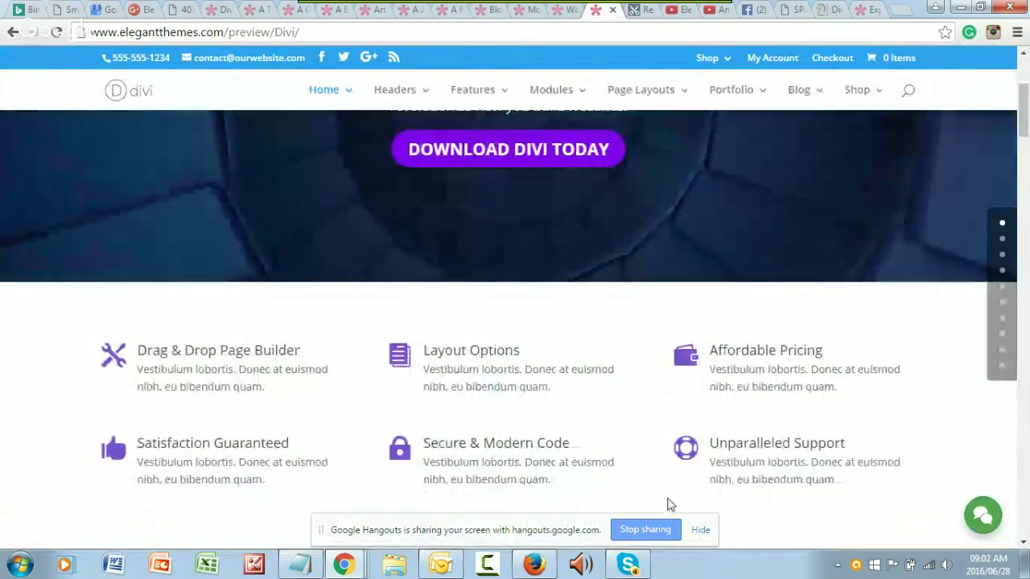
left_click(702, 532)
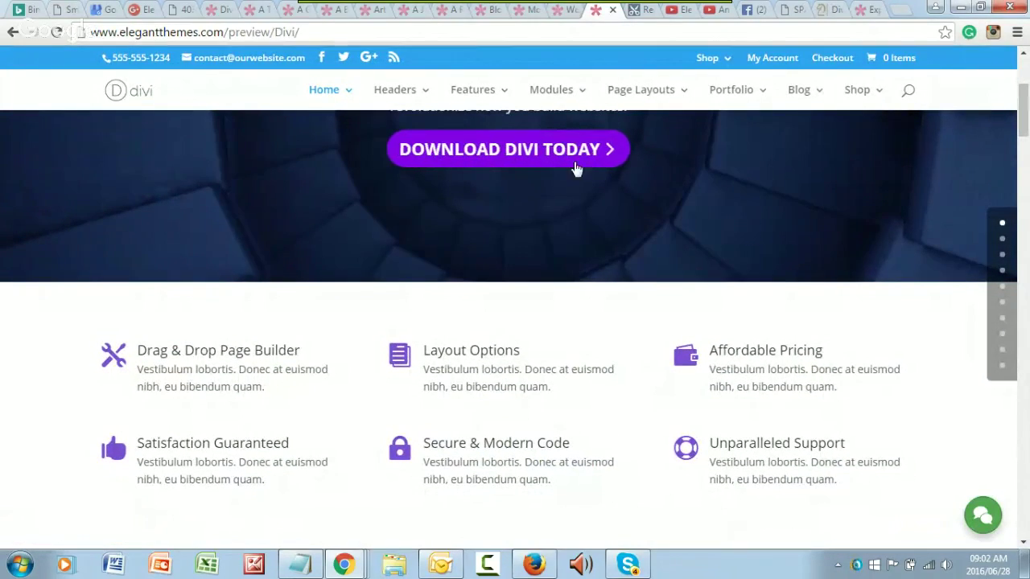
scroll(796, 242, "up", 3)
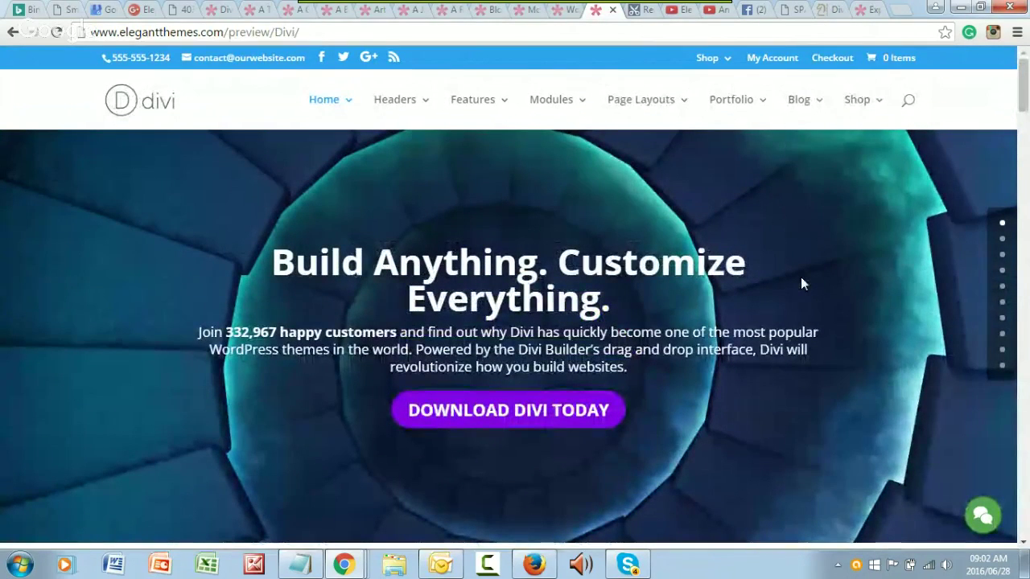
Examine the Divi demo's feature highlights and its page builder section down to the options, styling and drag-and-drop descriptions
scroll(717, 315, "down", 2)
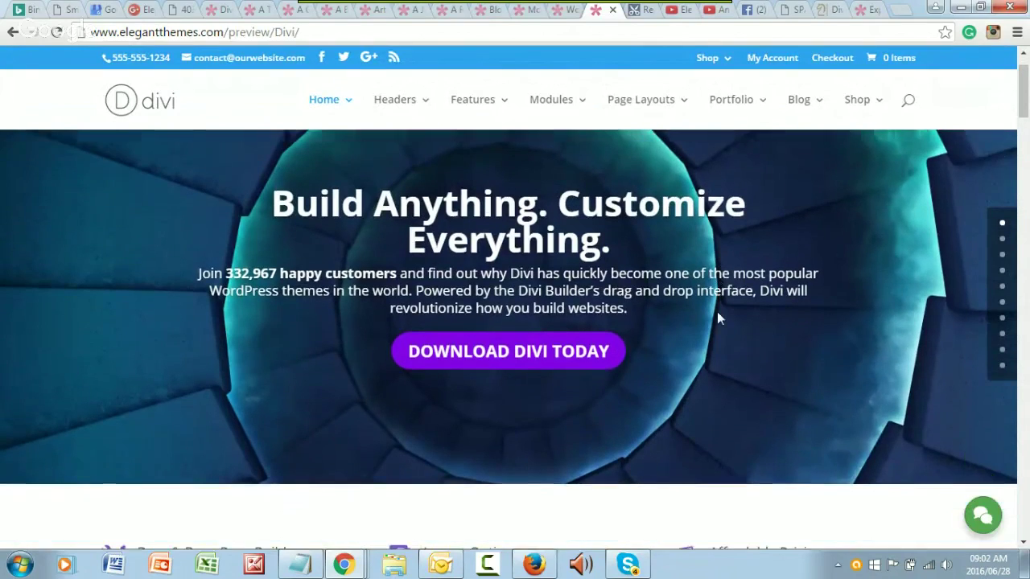
scroll(717, 317, "down", 2)
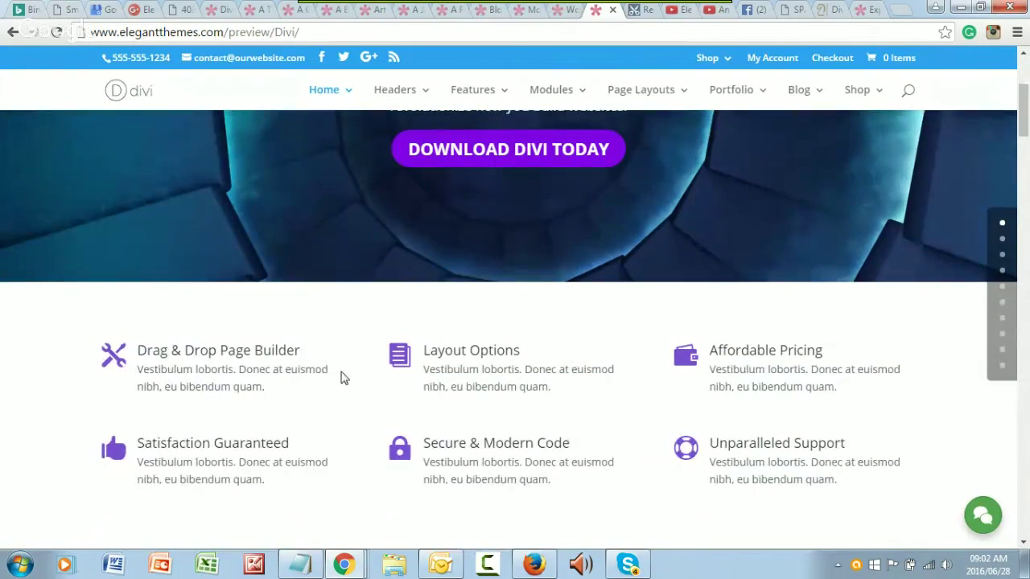
scroll(341, 371, "down", 1)
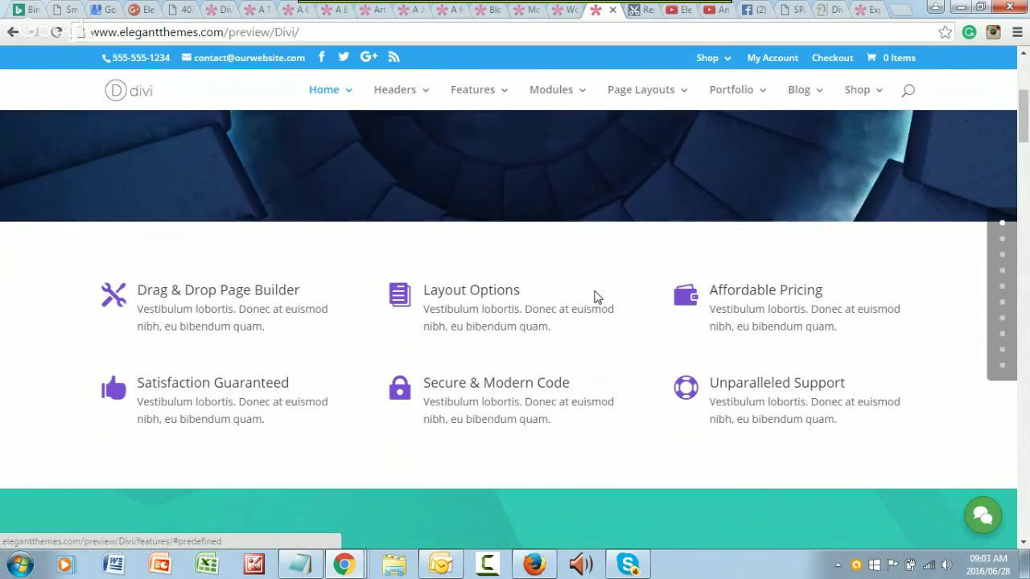
scroll(593, 295, "down", 3)
scroll(593, 296, "down", 1)
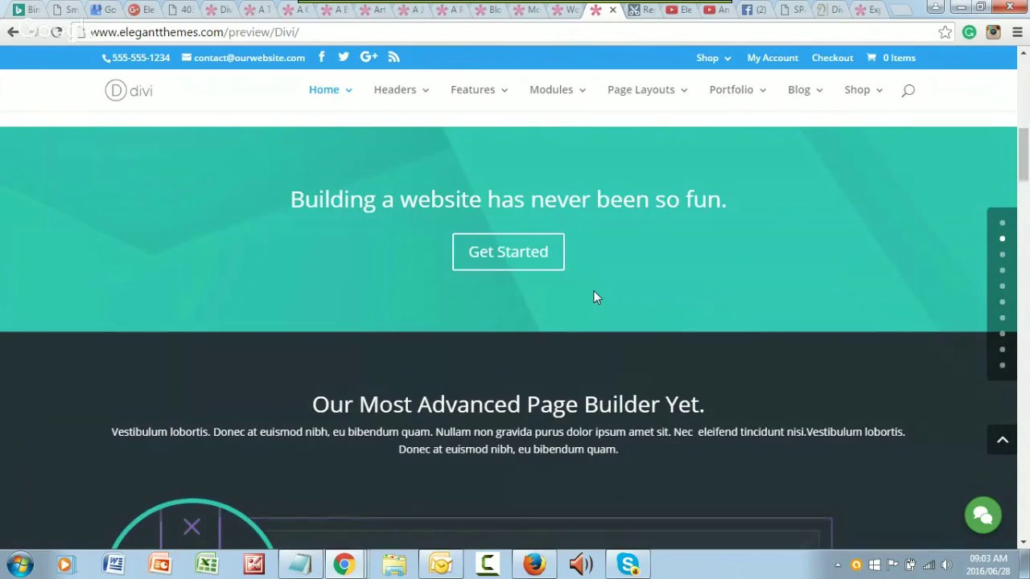
scroll(596, 297, "down", 4)
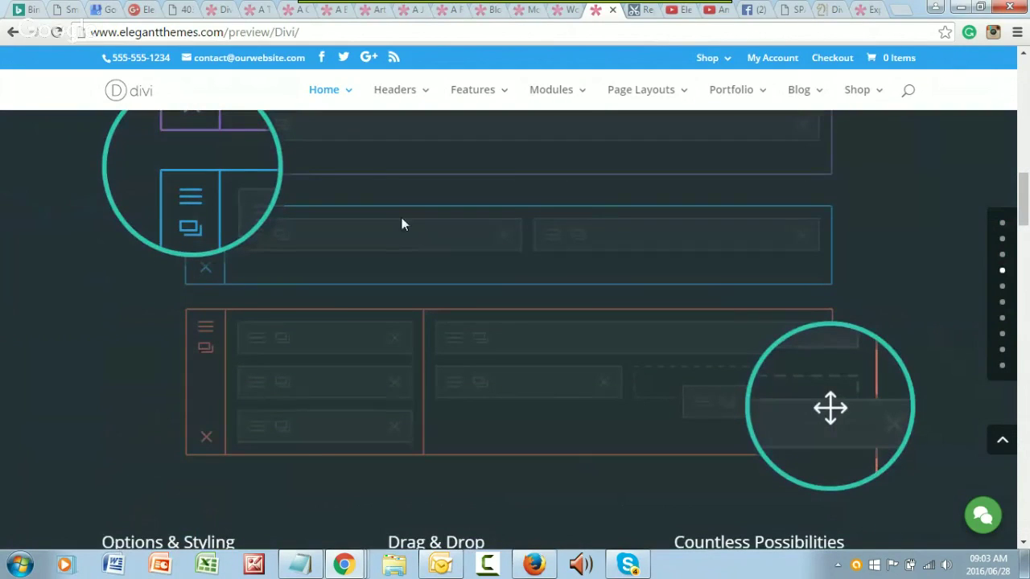
scroll(330, 322, "up", 1)
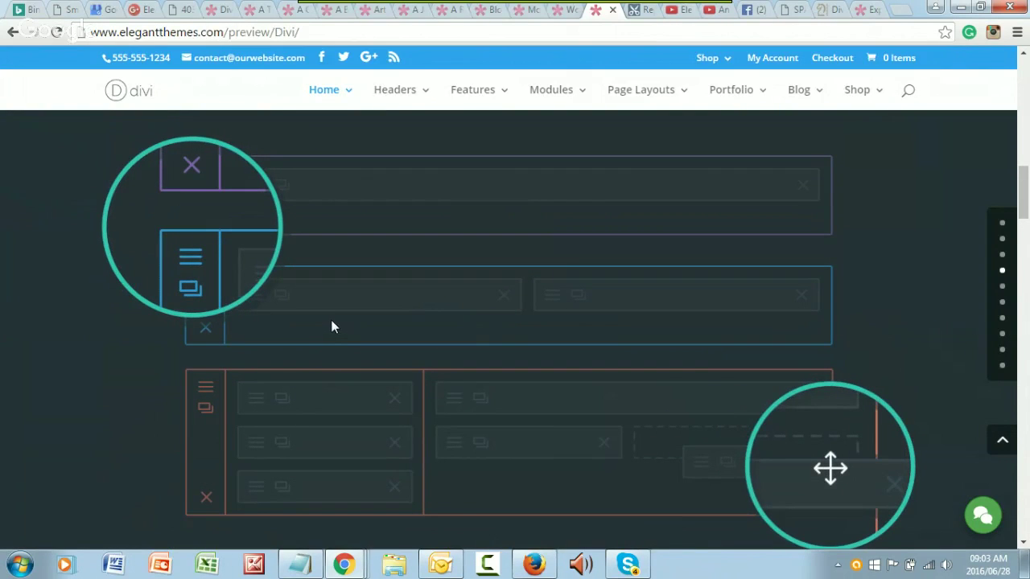
scroll(335, 323, "down", 3)
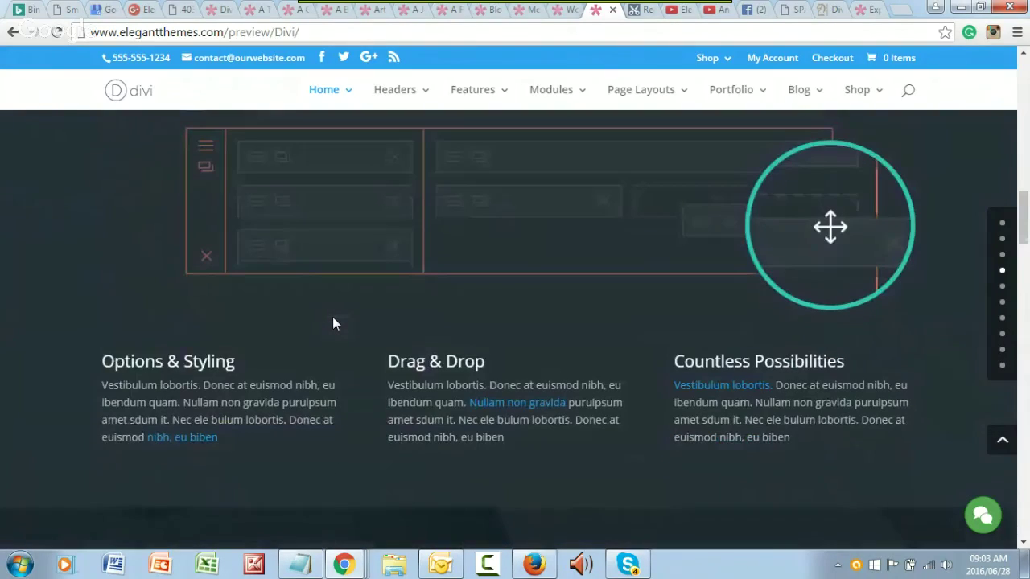
scroll(334, 317, "down", 1)
Skim the remaining sections of the Divi demo home page down to the footer and return to its beginning
scroll(334, 317, "down", 6)
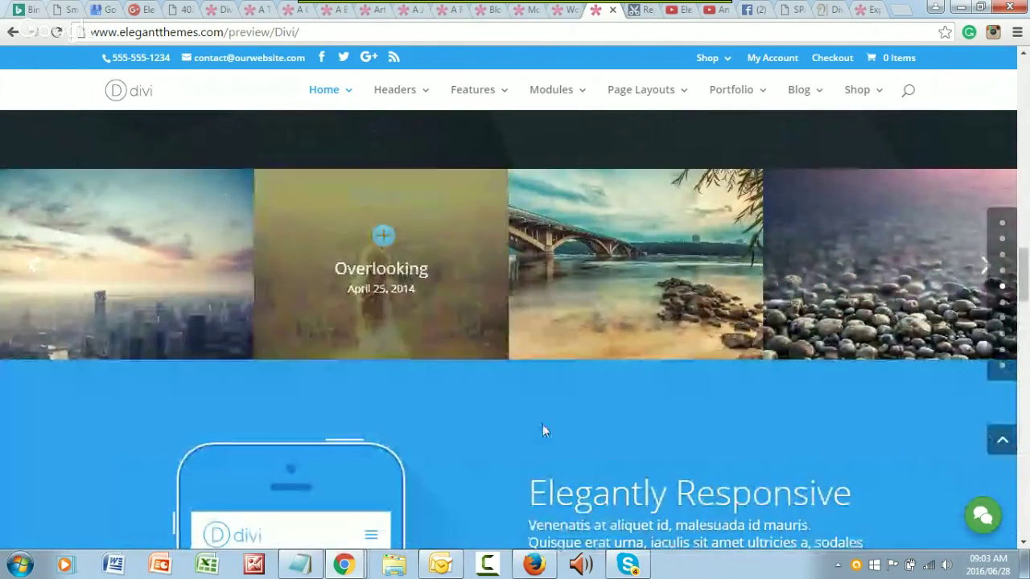
scroll(547, 434, "down", 3)
scroll(538, 405, "down", 10)
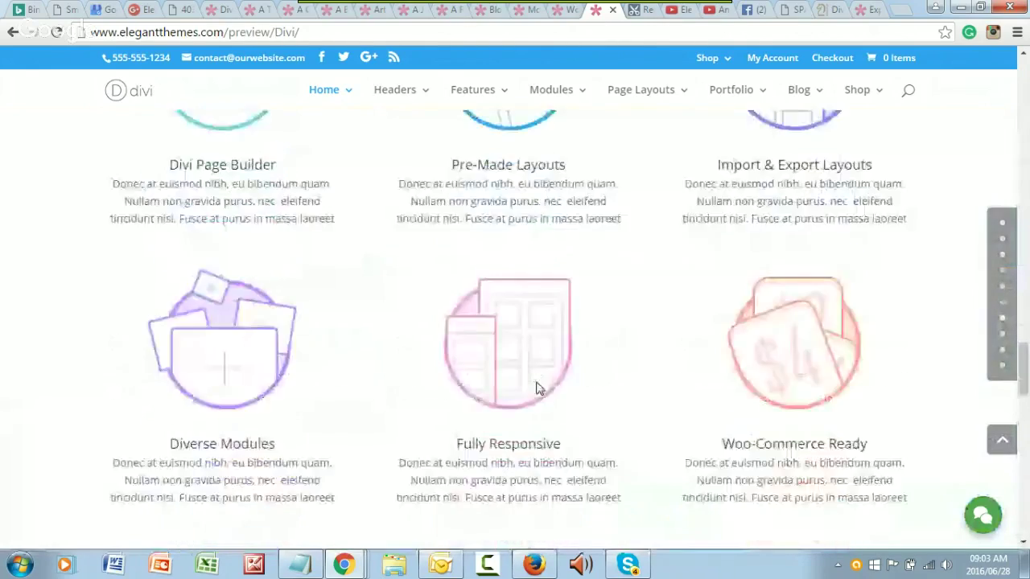
scroll(538, 389, "down", 10)
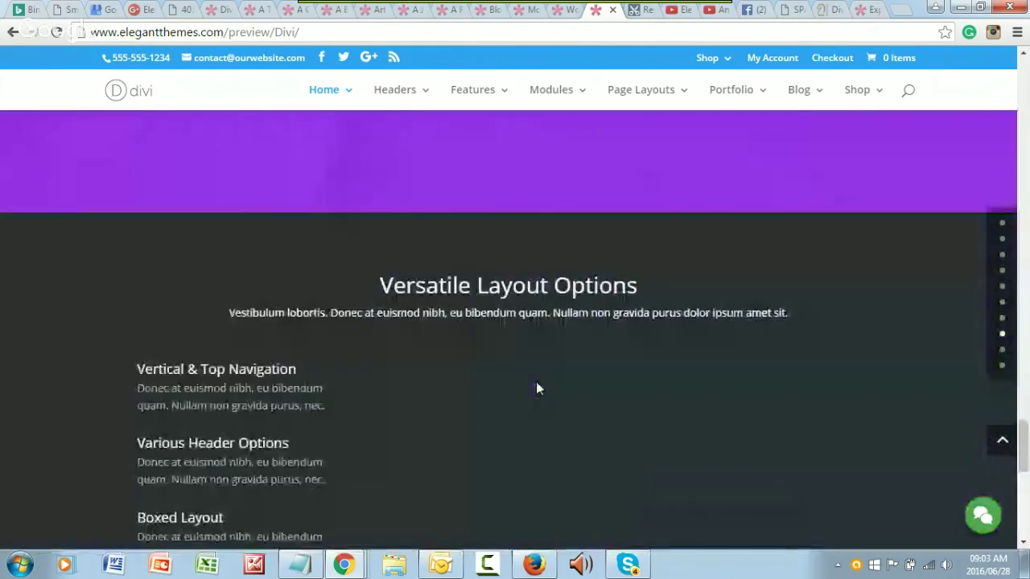
scroll(536, 388, "down", 4)
scroll(537, 388, "up", 7)
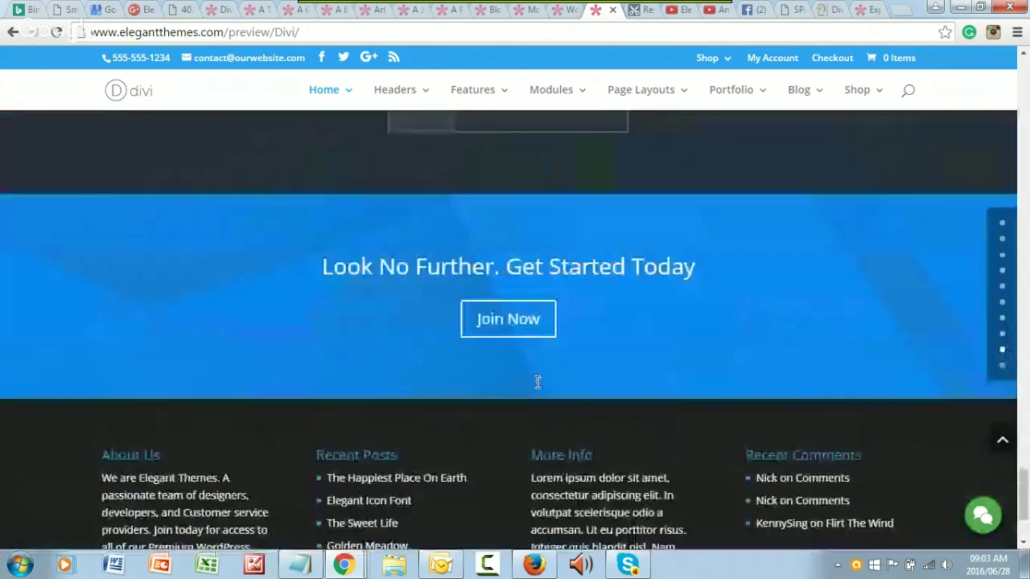
scroll(535, 389, "up", 15)
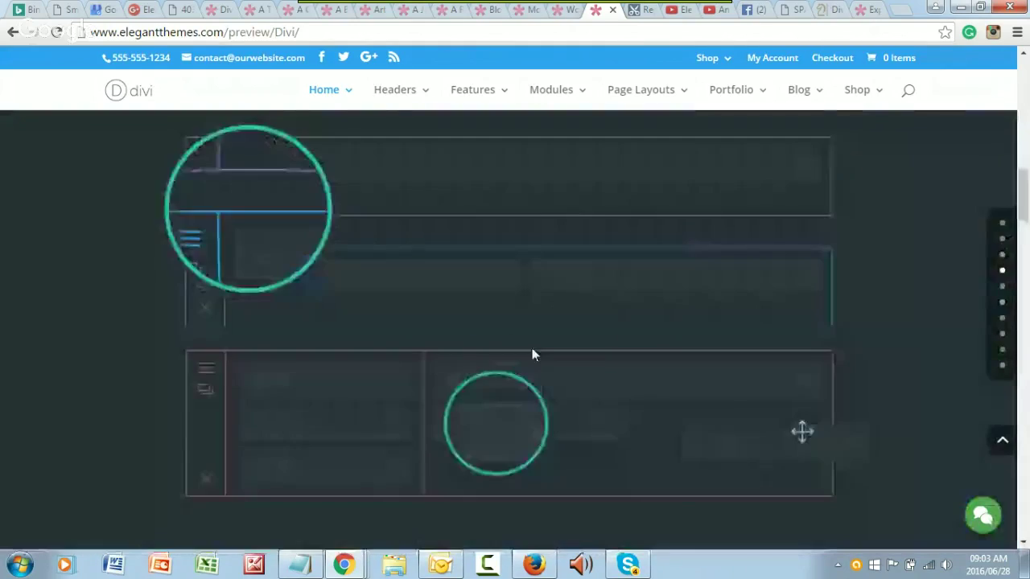
scroll(531, 355, "up", 8)
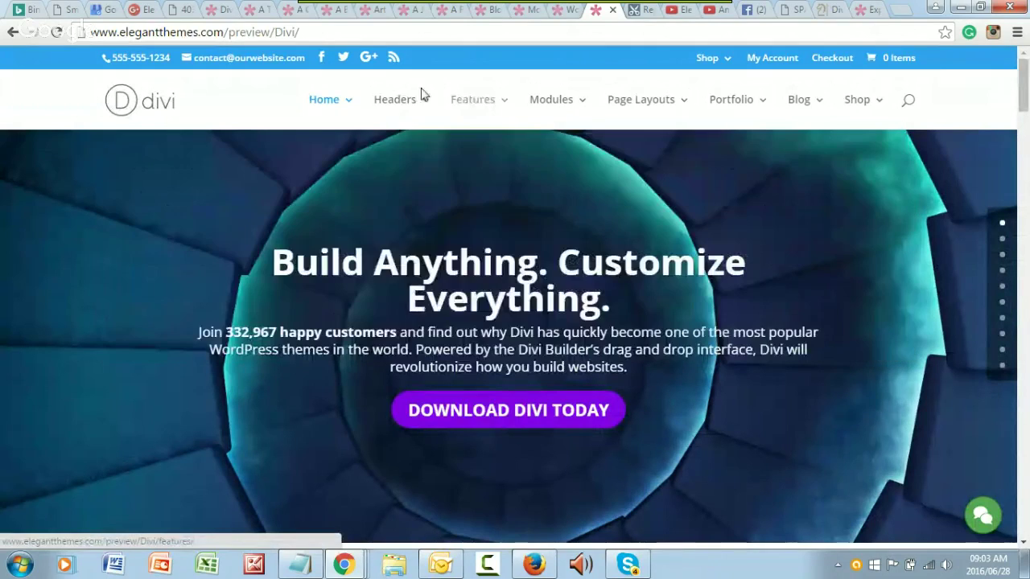
Browse the Divi demo's header, blog and page layout options, and open the Landing Page example to examine its design
mouse_move(391, 108)
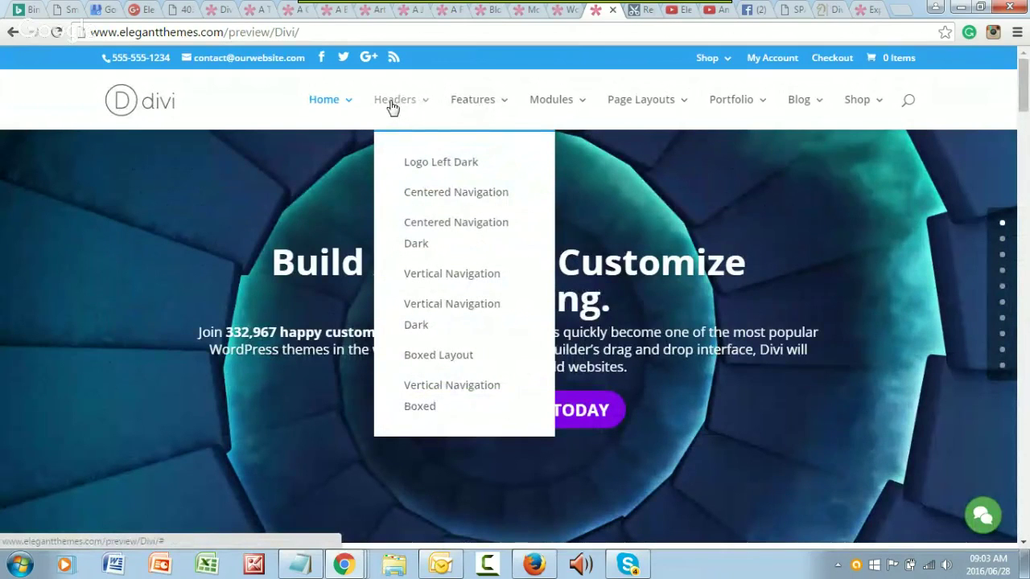
mouse_move(329, 107)
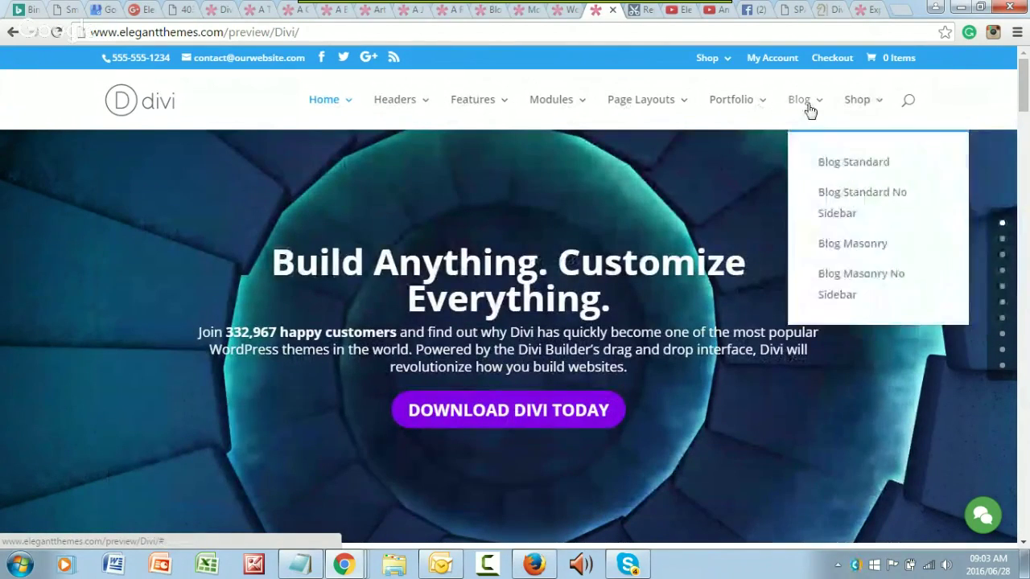
mouse_move(644, 104)
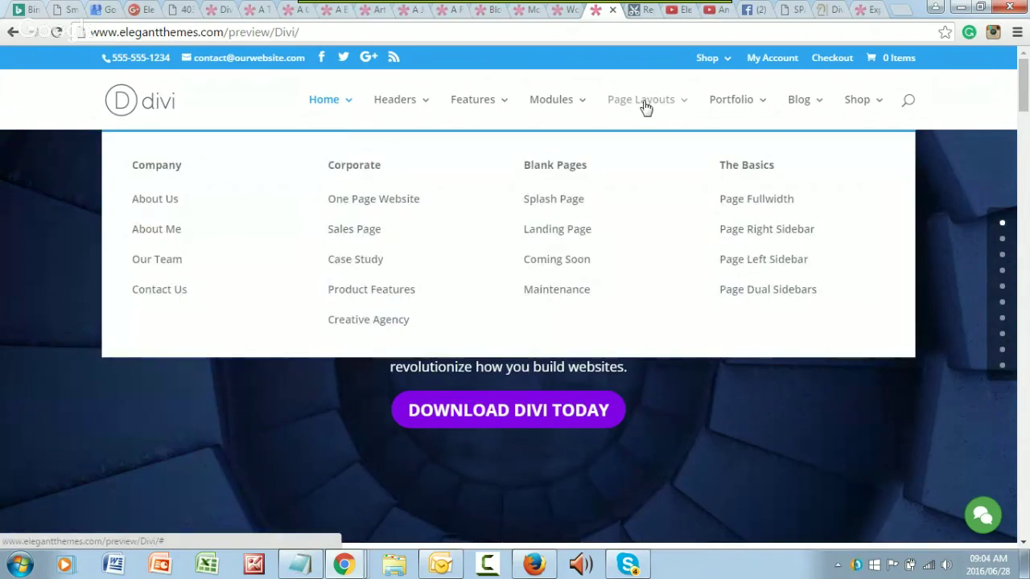
left_click(554, 231)
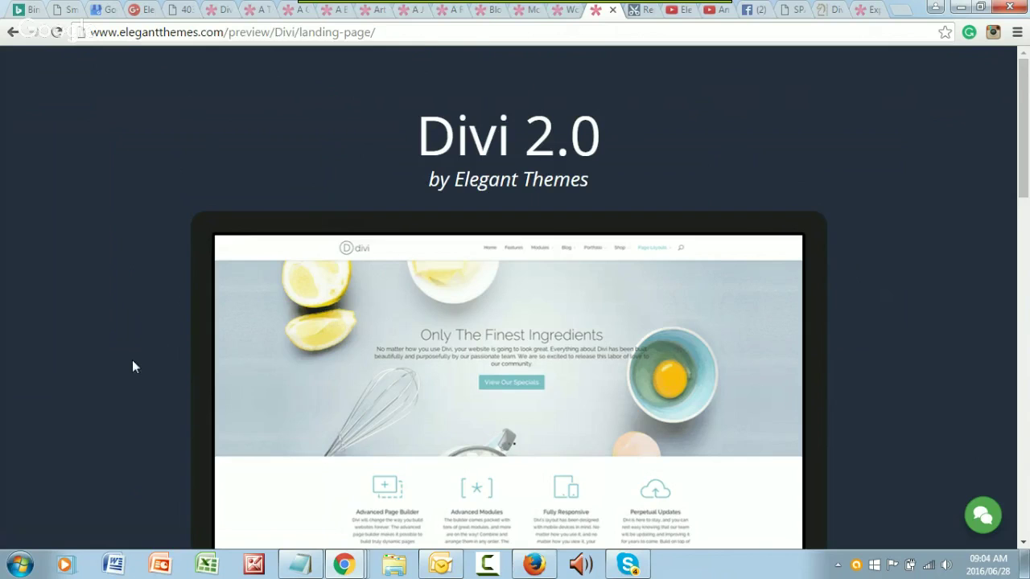
scroll(135, 367, "down", 9)
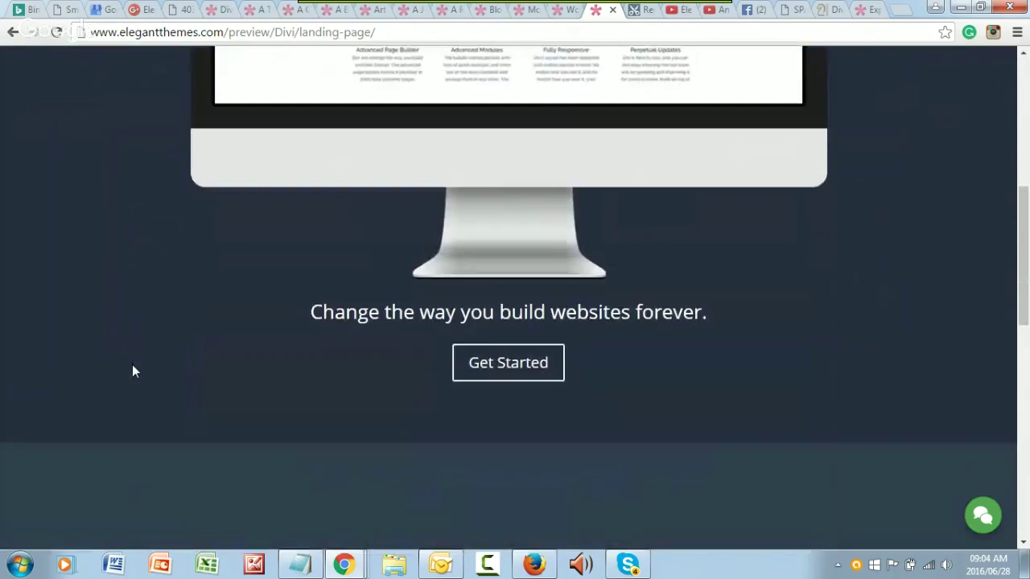
scroll(132, 367, "up", 9)
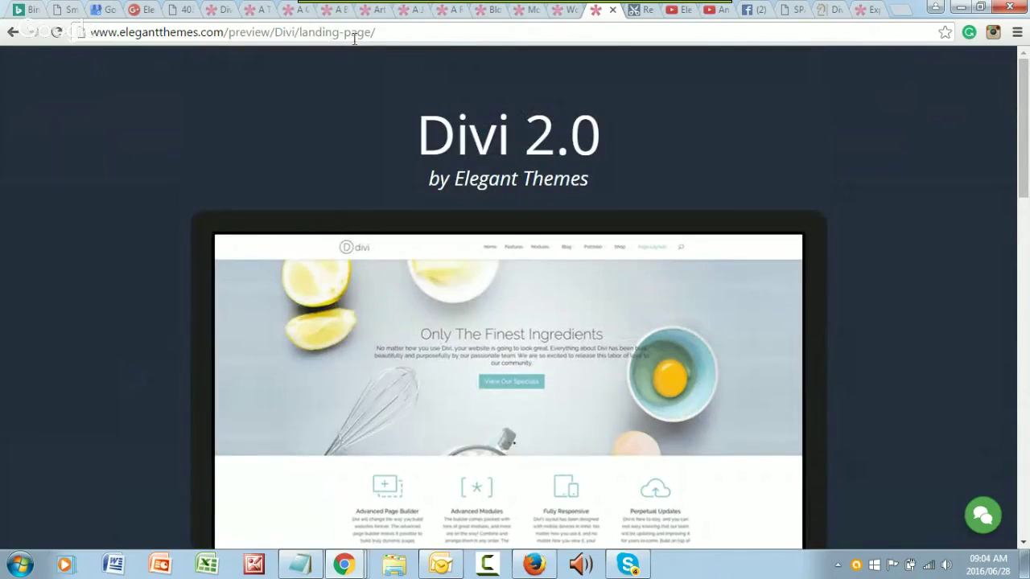
left_click_drag(379, 33, 313, 31)
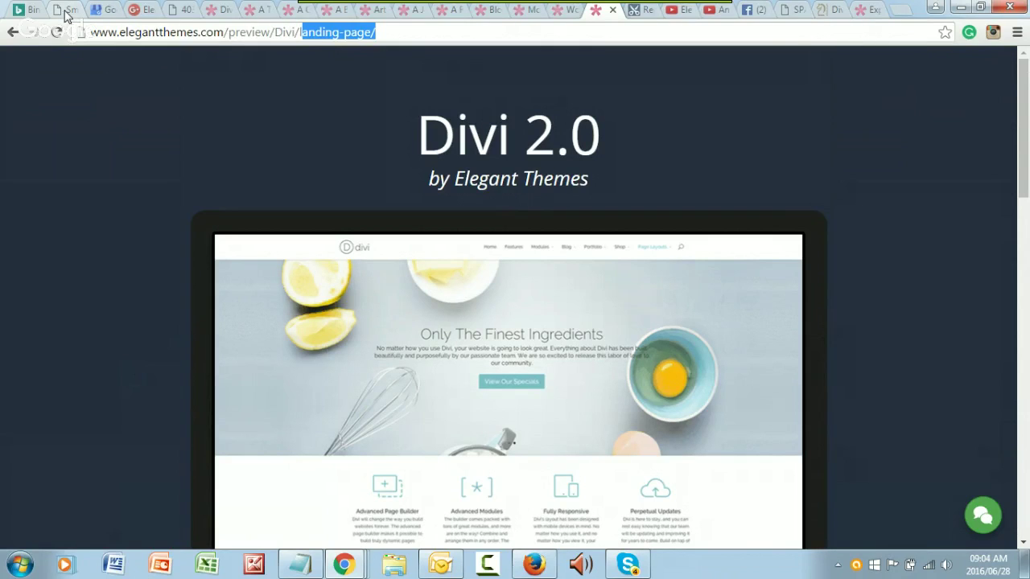
Switch to the Small Business Opportunities website and open its WordPress admin updates page at wp-admin/update-core.php
left_click(66, 13)
left_click(286, 35)
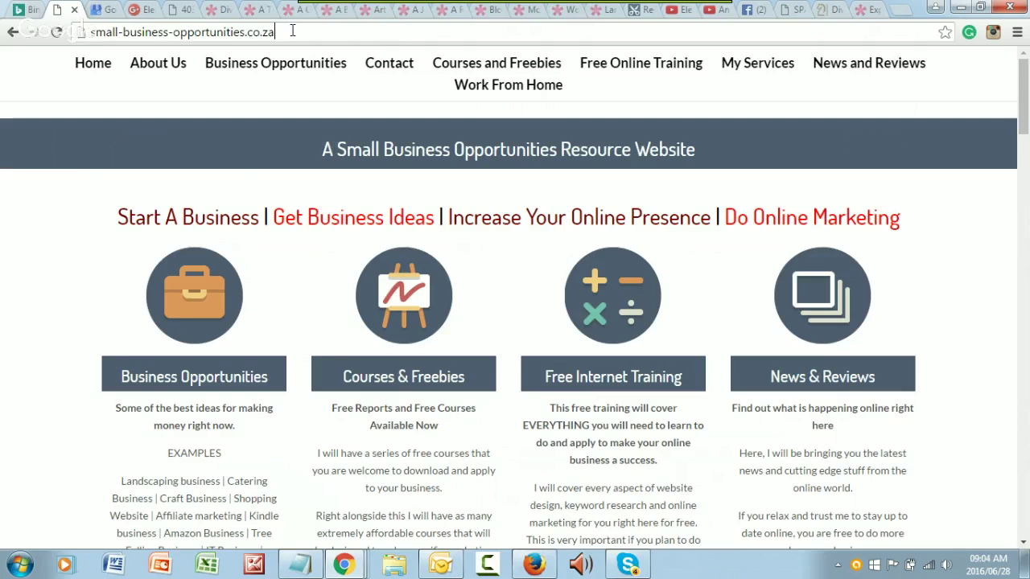
type("/")
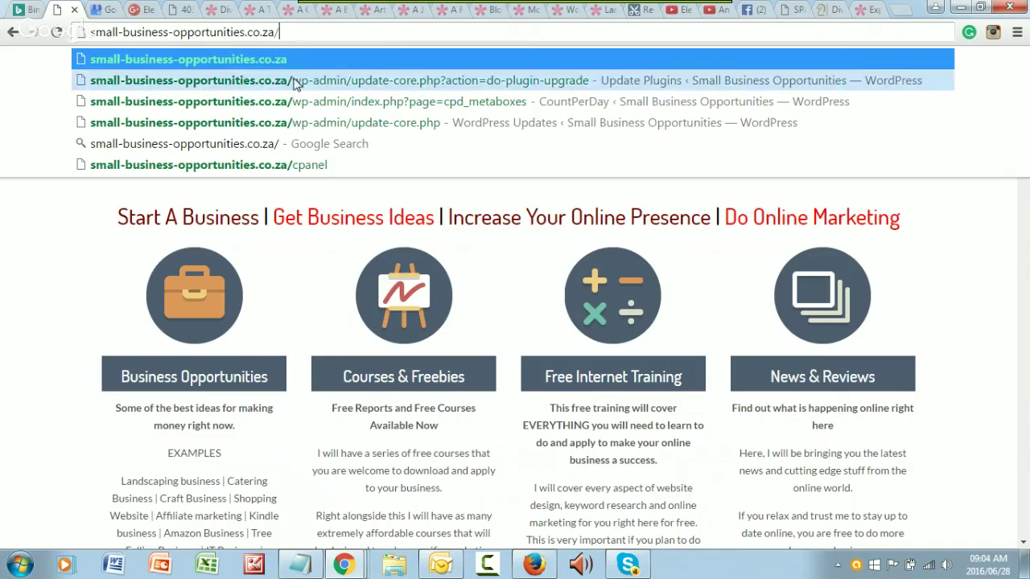
left_click(294, 80)
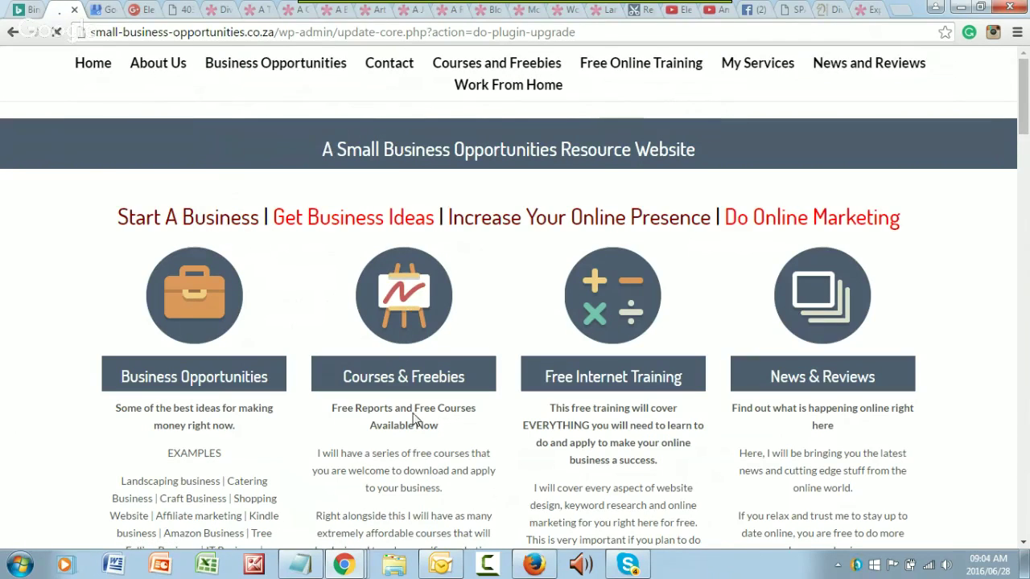
scroll(793, 459, "down", 4)
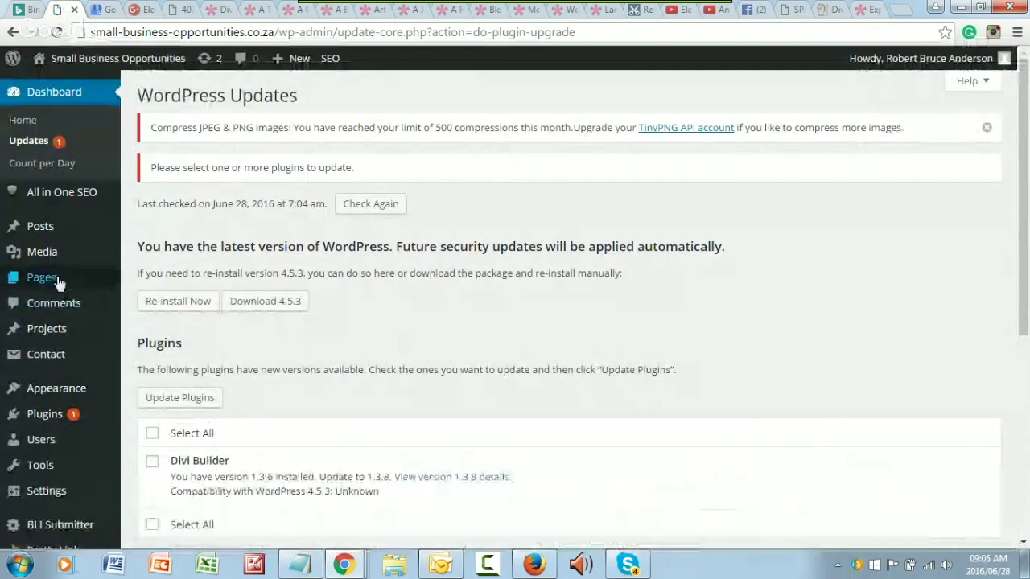
Add a new WordPress page titled "Test" and enable the Divi Builder for it
mouse_move(81, 285)
left_click(157, 300)
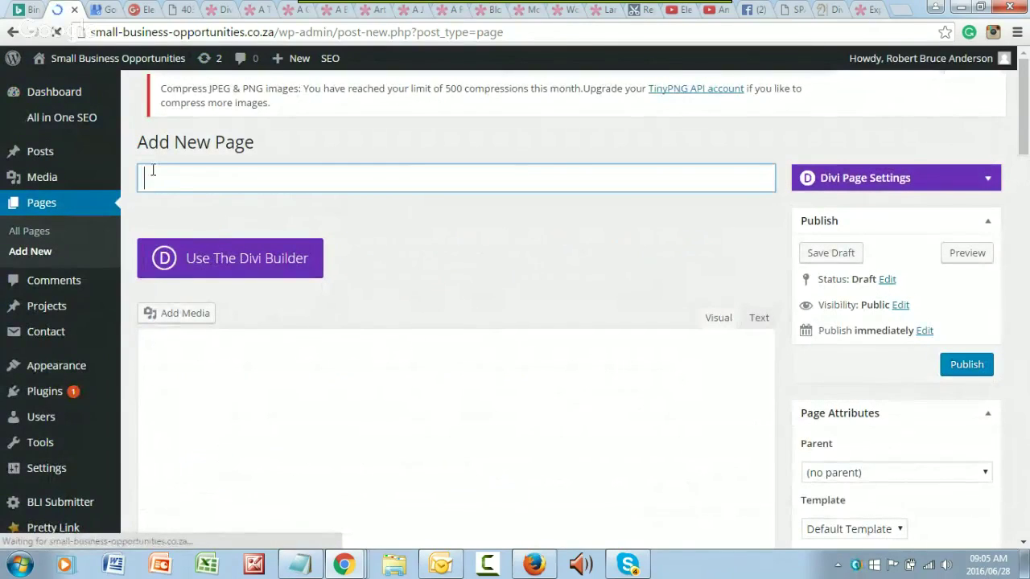
type("Test")
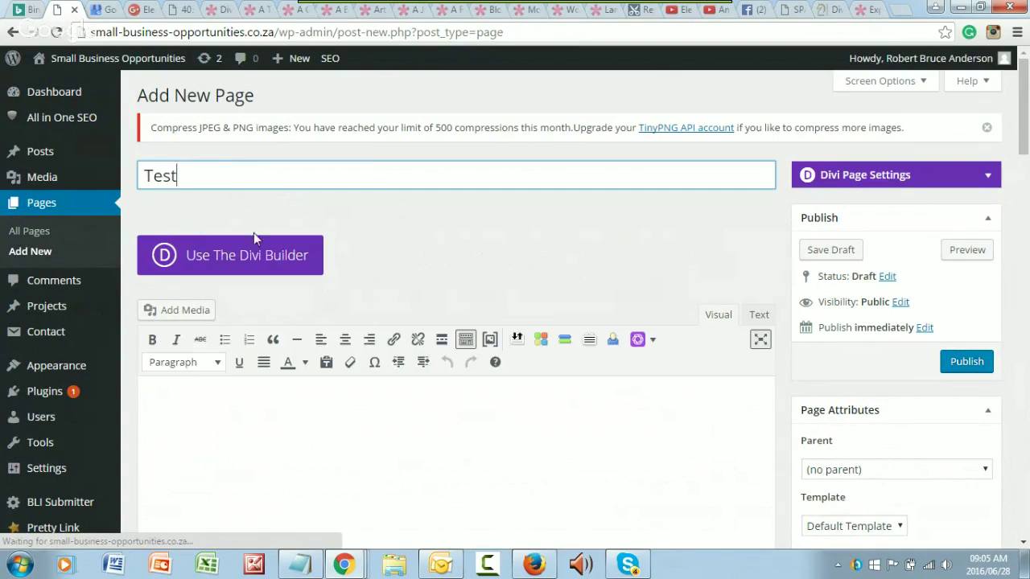
left_click(242, 255)
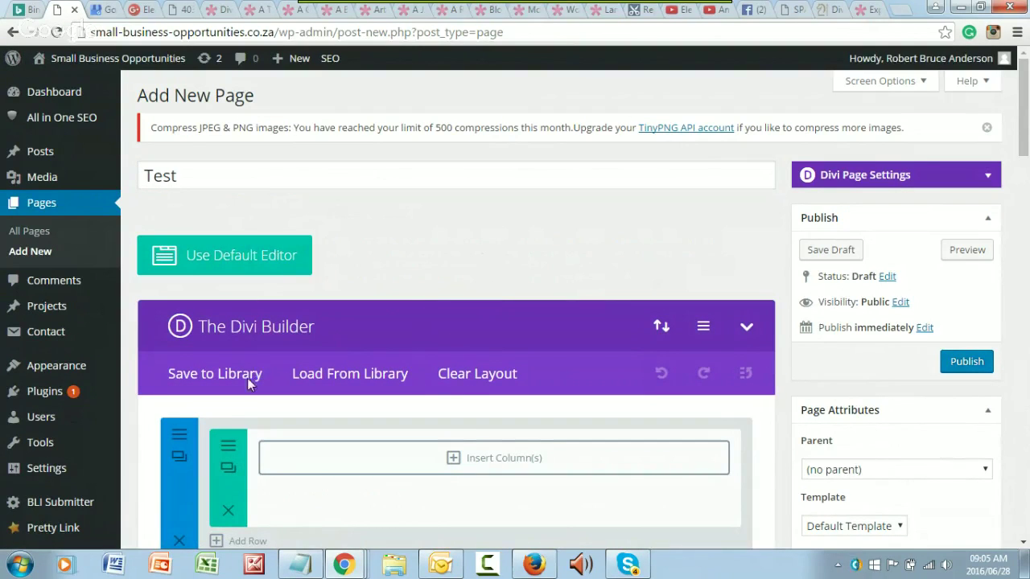
scroll(379, 383, "down", 2)
left_click(367, 354)
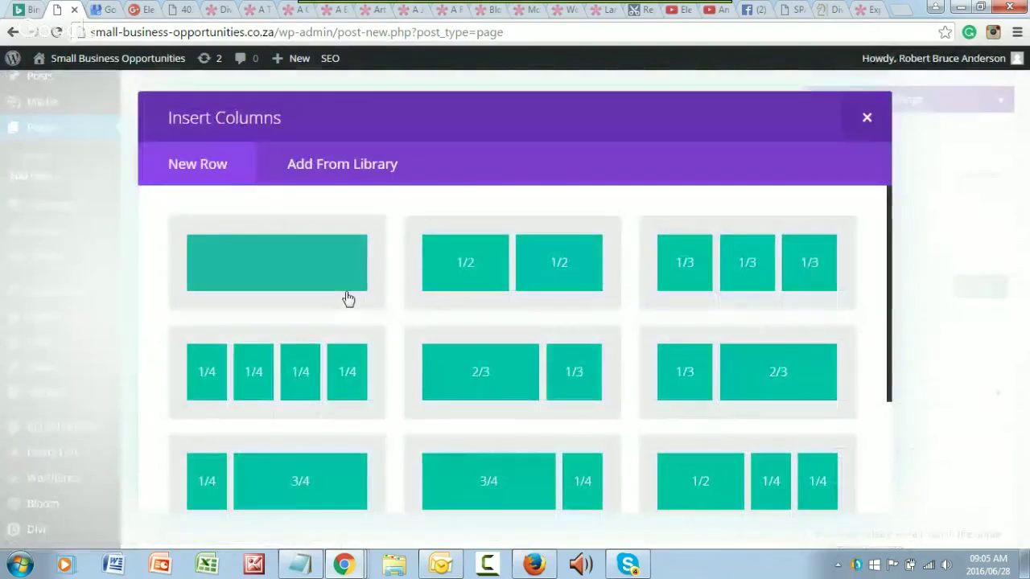
left_click(867, 118)
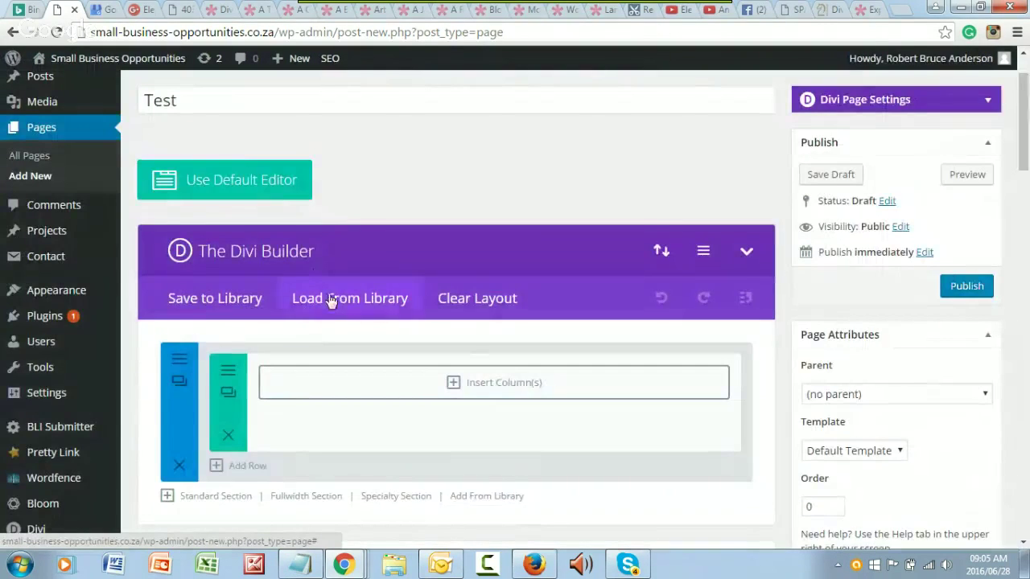
Load the predefined Landing Page layout into the Test page and look over its sections and modules
left_click(330, 299)
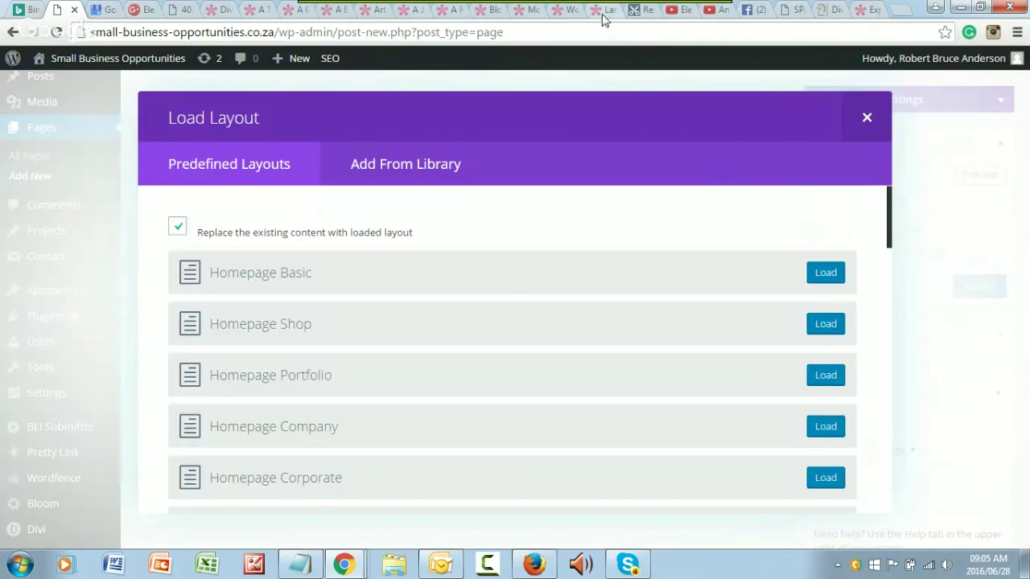
scroll(436, 384, "down", 5)
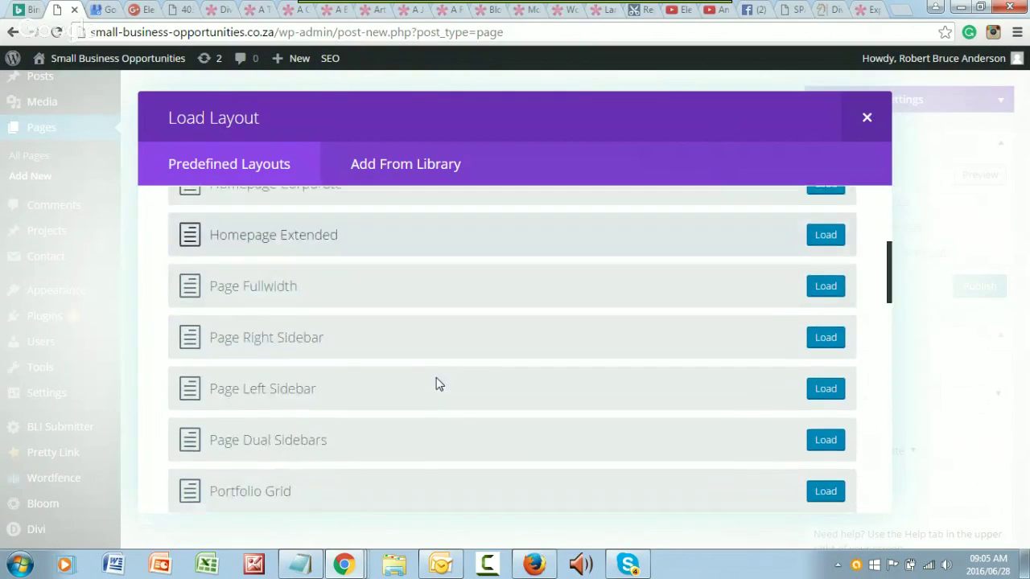
scroll(437, 384, "down", 10)
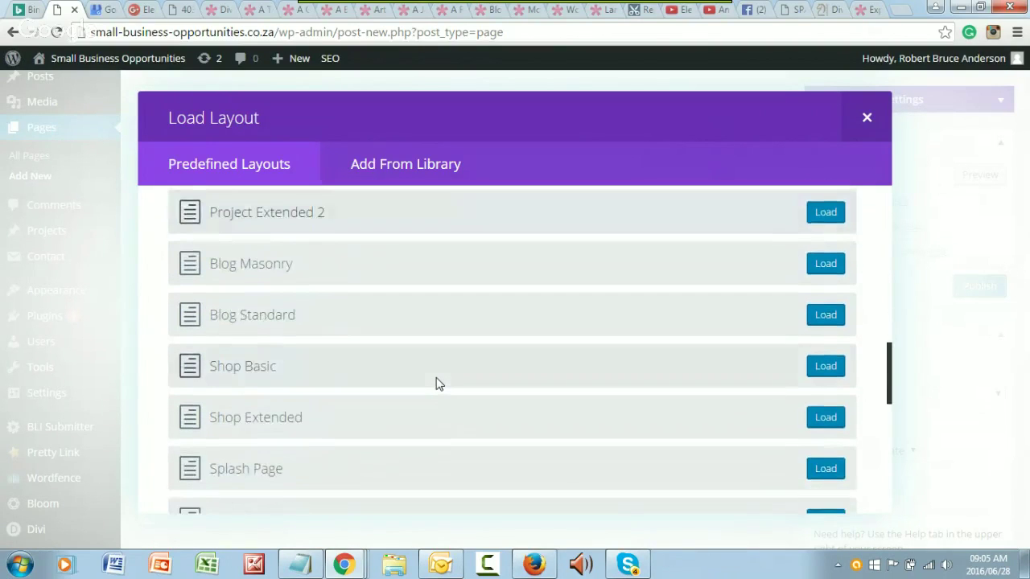
scroll(437, 384, "down", 3)
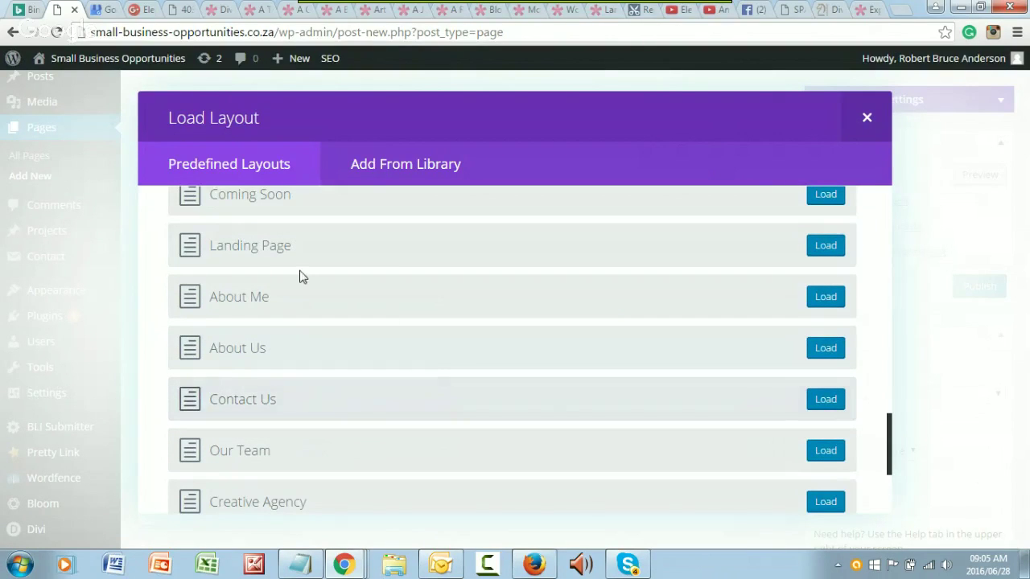
left_click(825, 246)
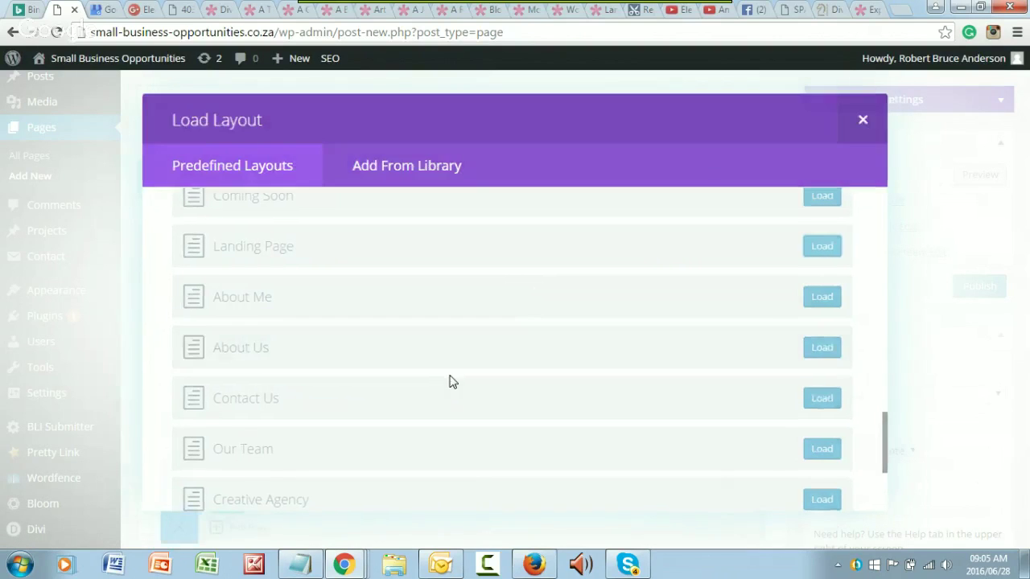
scroll(649, 395, "down", 2)
scroll(648, 395, "down", 10)
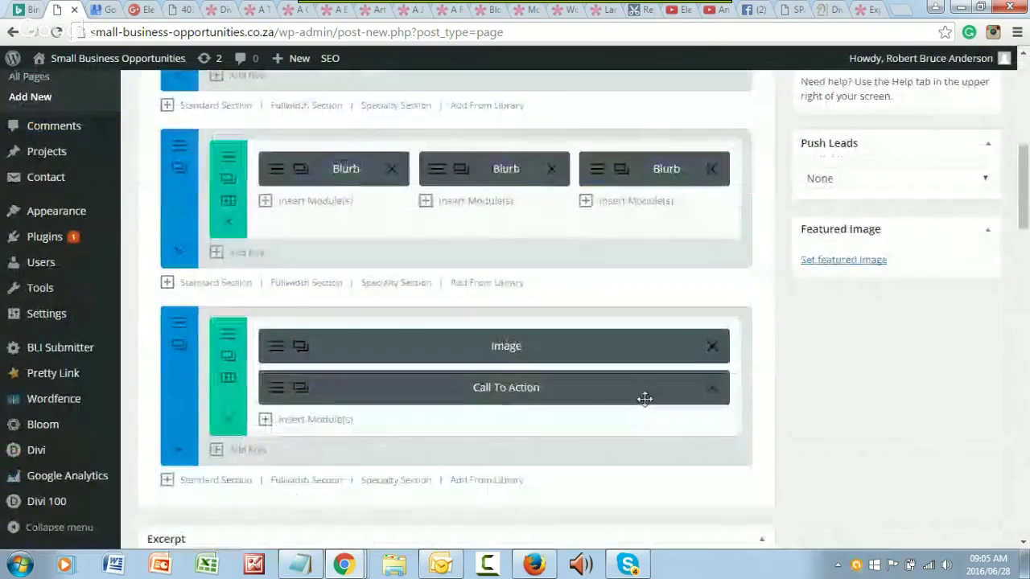
scroll(646, 397, "up", 8)
scroll(646, 402, "up", 3)
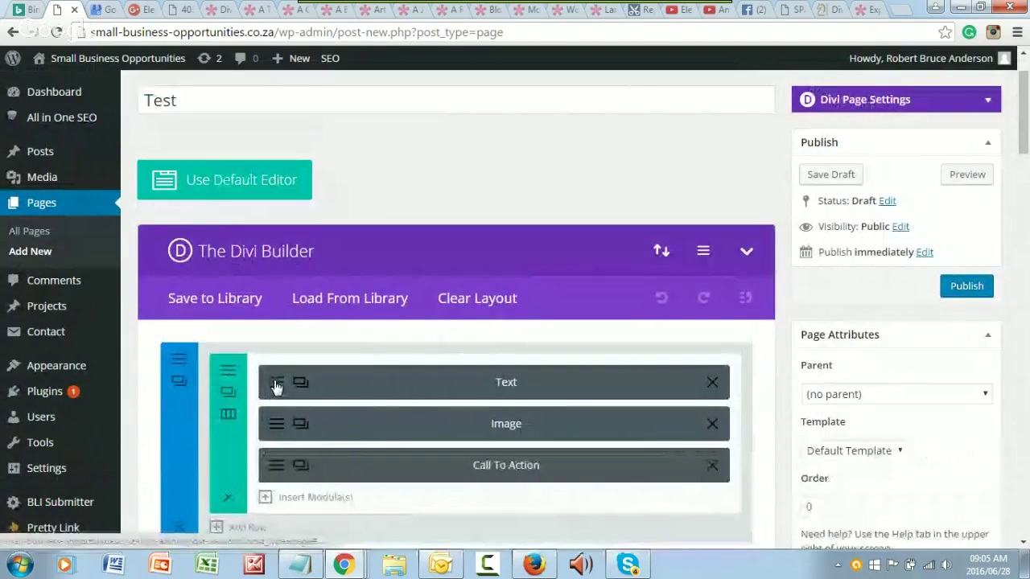
Replace the "My Website" heading in the first Text module with "Check This Out" and save the module
left_click(275, 385)
scroll(544, 358, "down", 5)
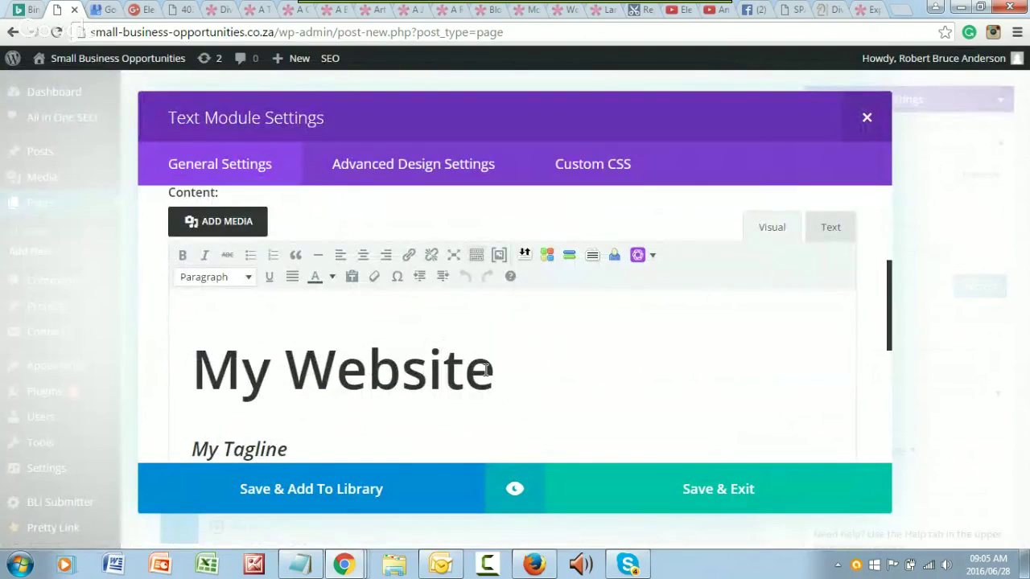
left_click_drag(496, 370, 197, 368)
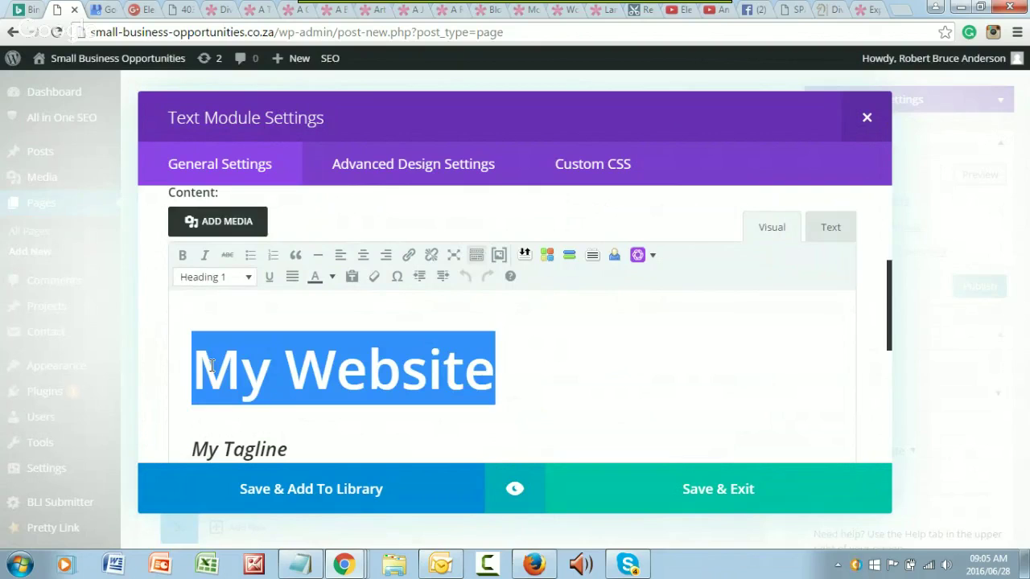
type("Check T")
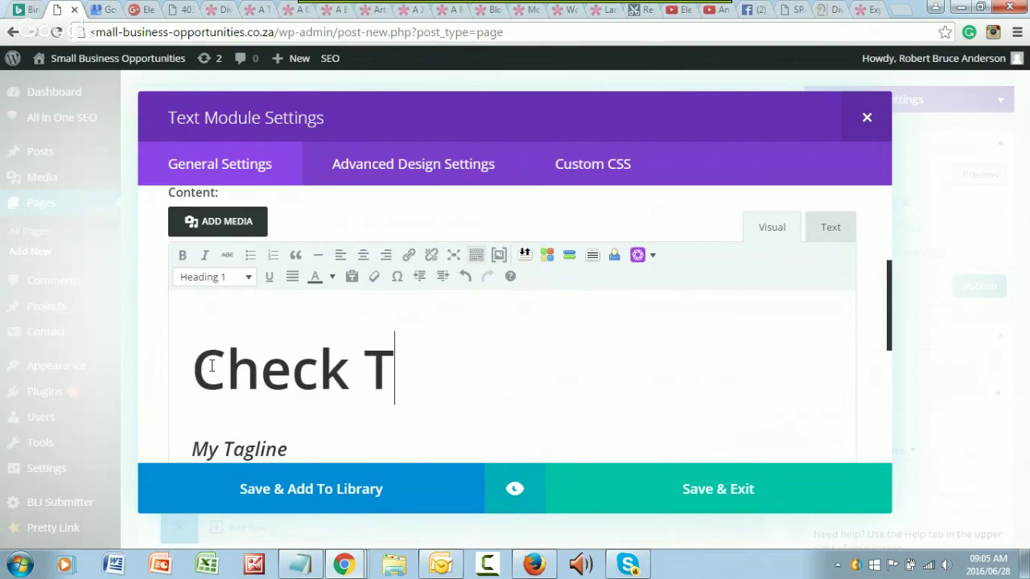
type("his Out")
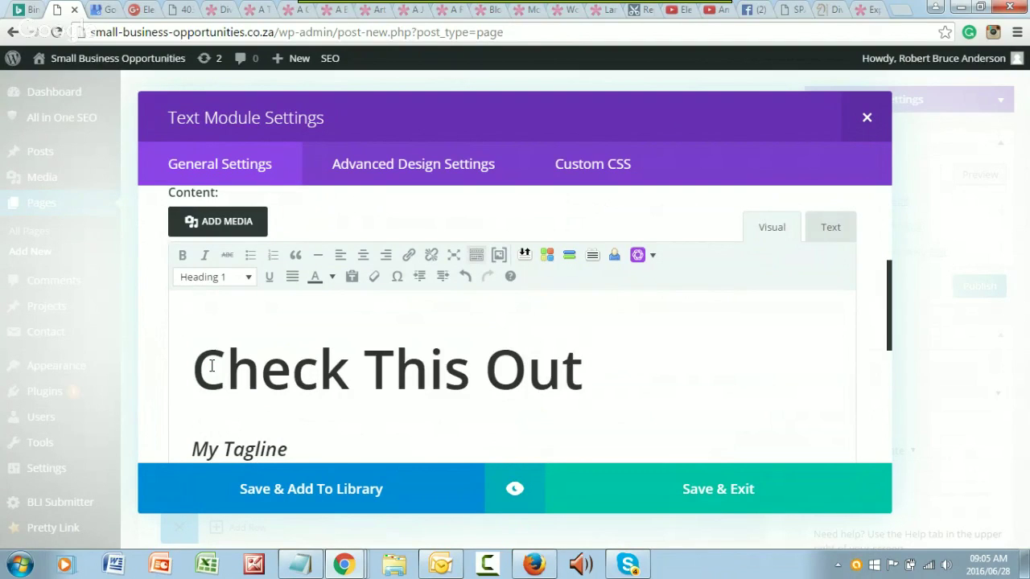
left_click(667, 491)
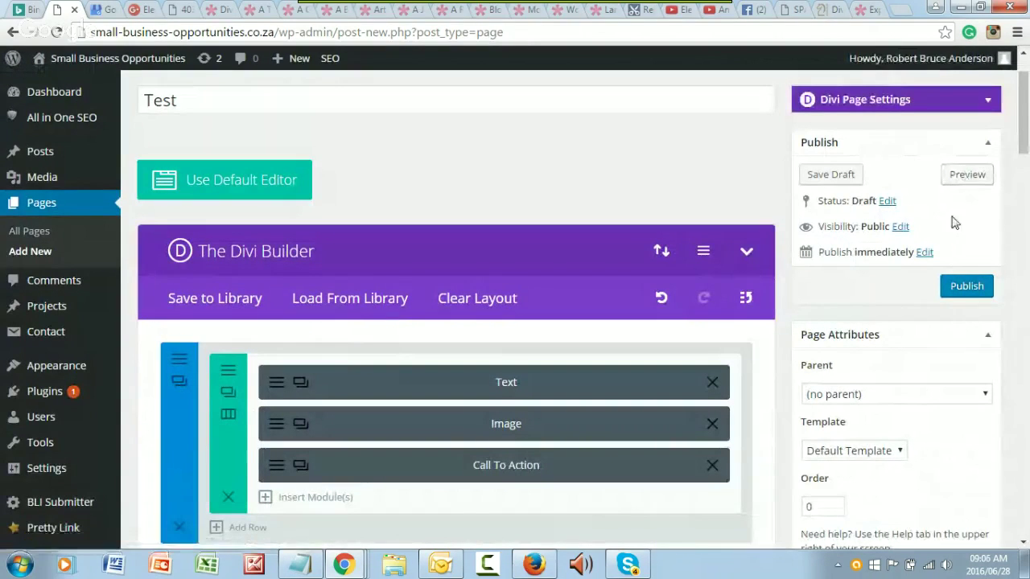
Preview the Test page, examine it from the heading down to the footer, and return to the page editor
left_click(968, 174)
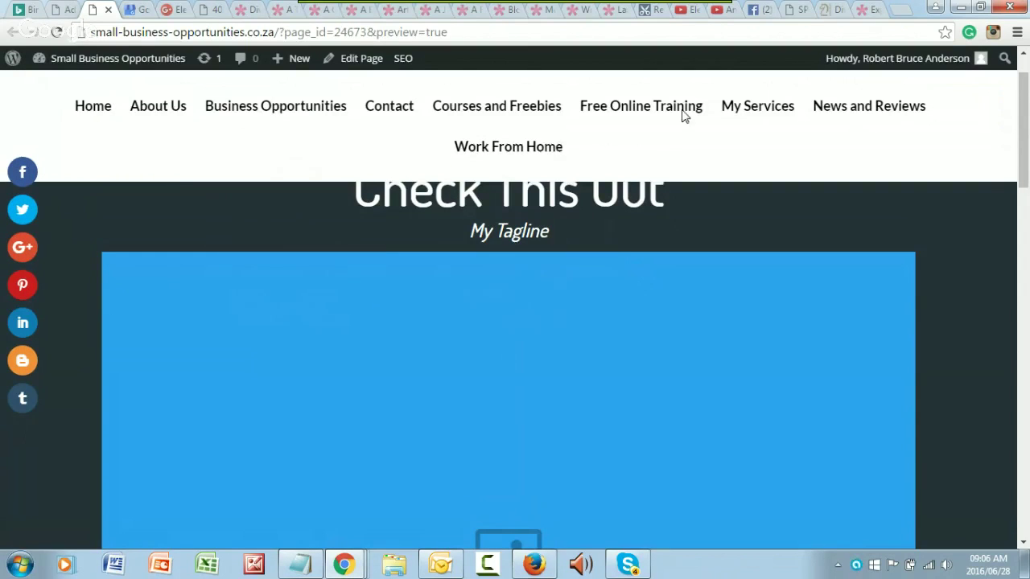
mouse_move(507, 121)
scroll(215, 338, "down", 1)
scroll(216, 337, "down", 4)
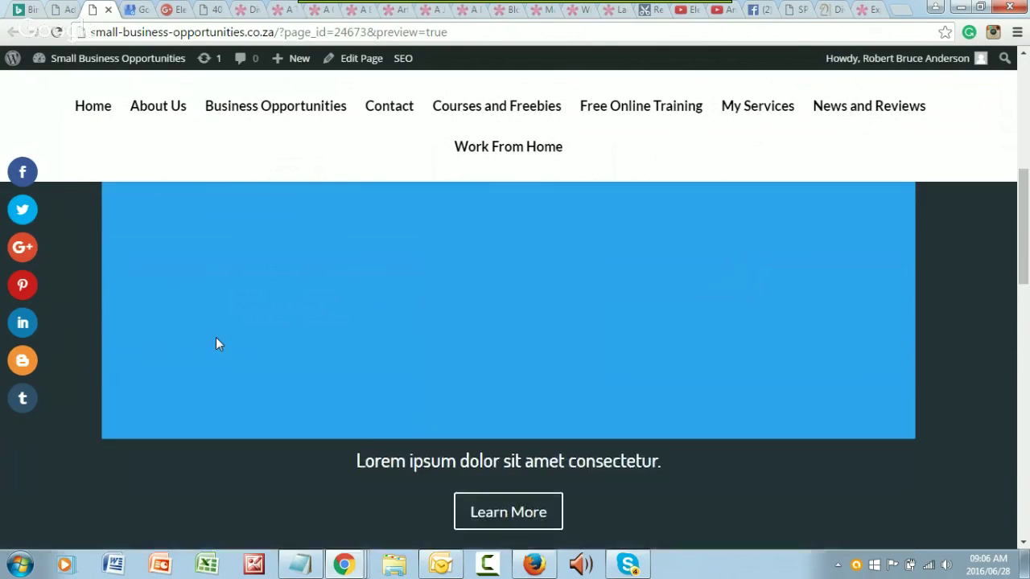
scroll(619, 263, "up", 2)
scroll(447, 350, "down", 3)
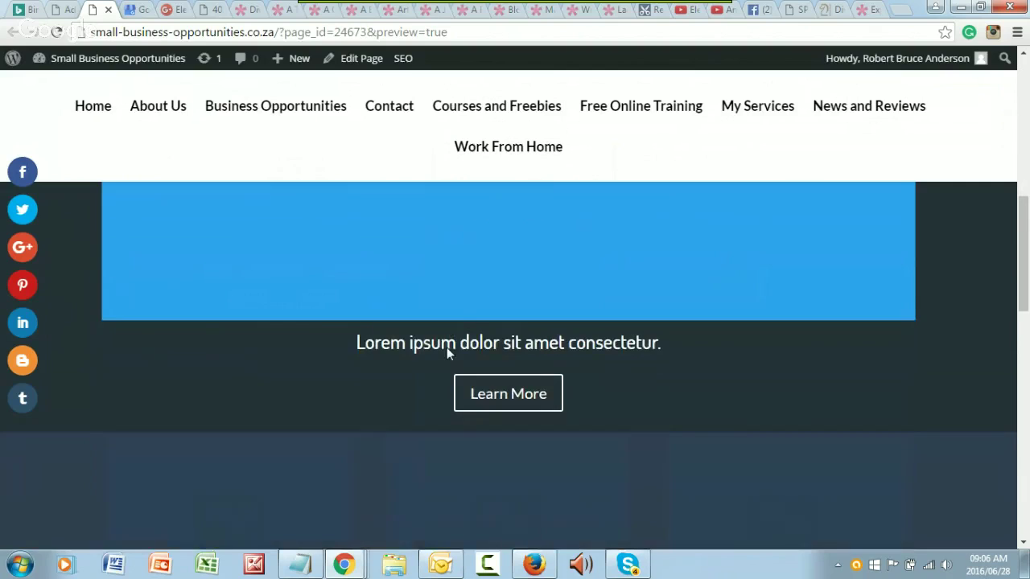
scroll(441, 346, "down", 3)
scroll(291, 316, "down", 4)
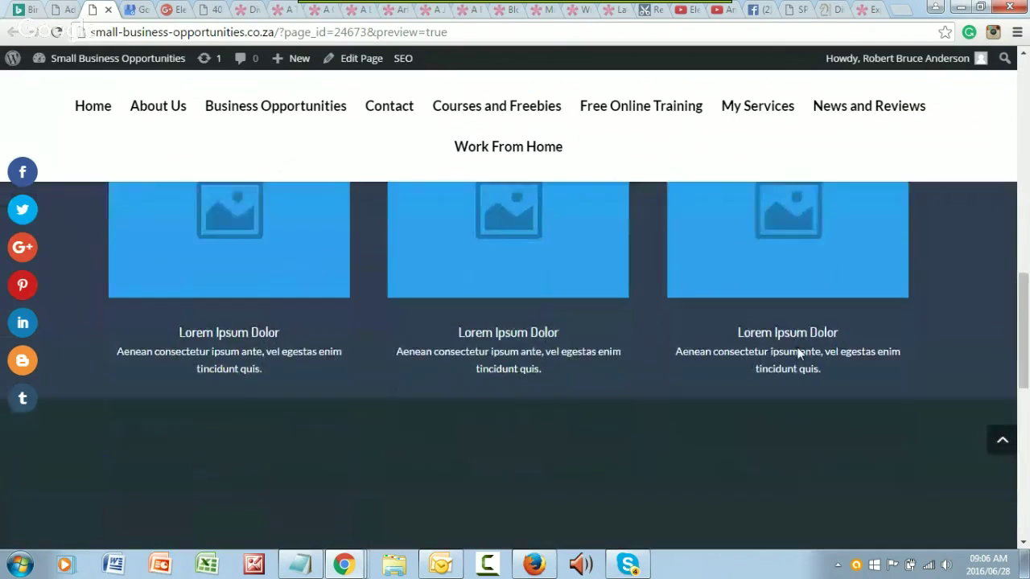
scroll(749, 362, "down", 2)
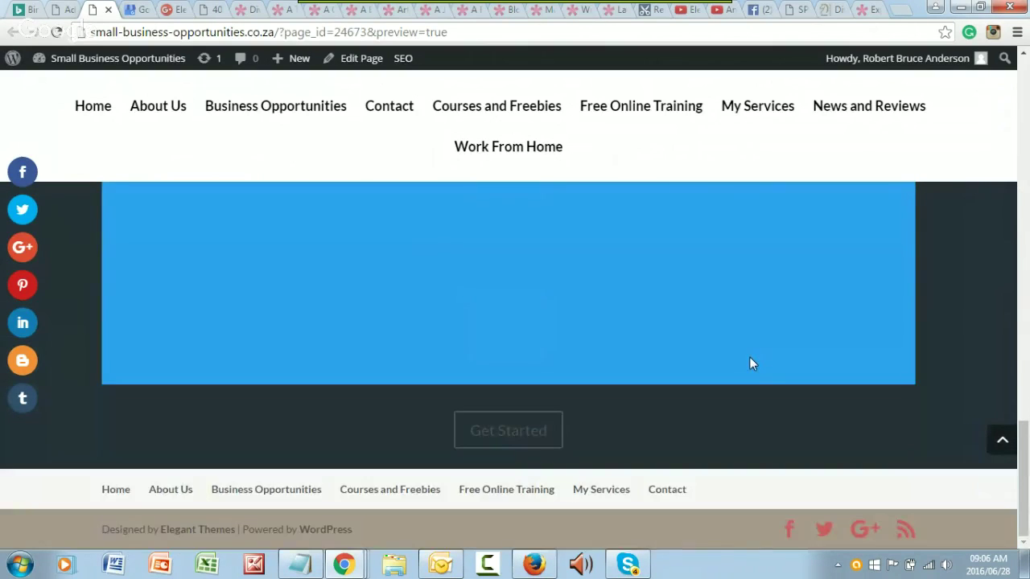
scroll(747, 368, "up", 10)
scroll(747, 369, "up", 4)
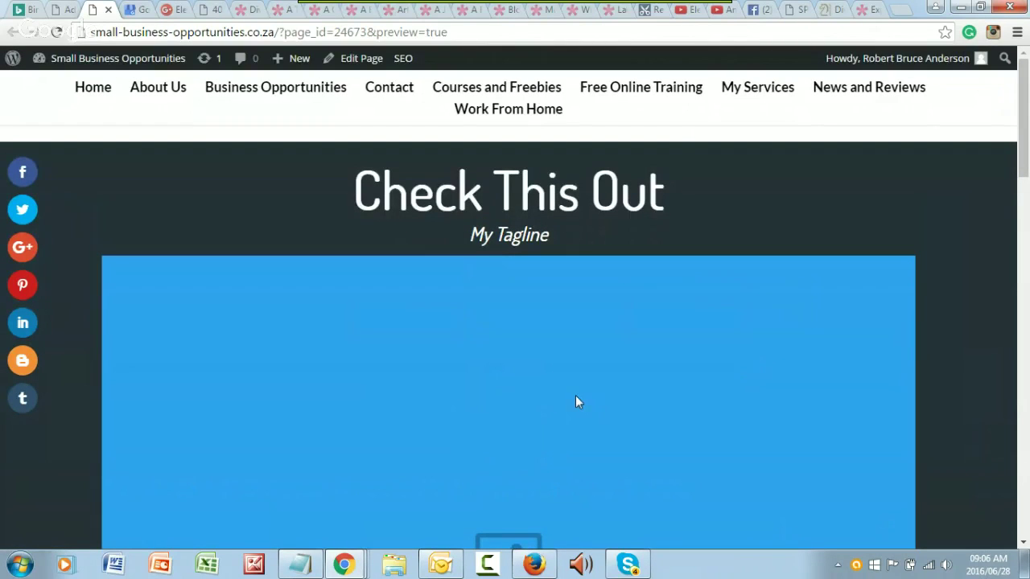
left_click(71, 16)
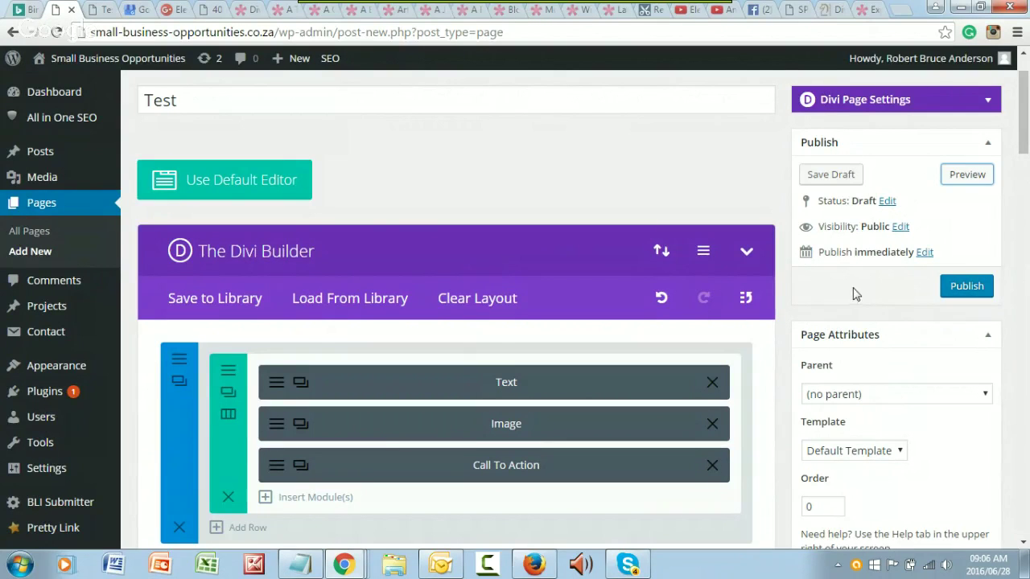
Look over the Test page's builder sections, the boxes below the builder and the Publish settings in the editor
scroll(854, 295, "down", 4)
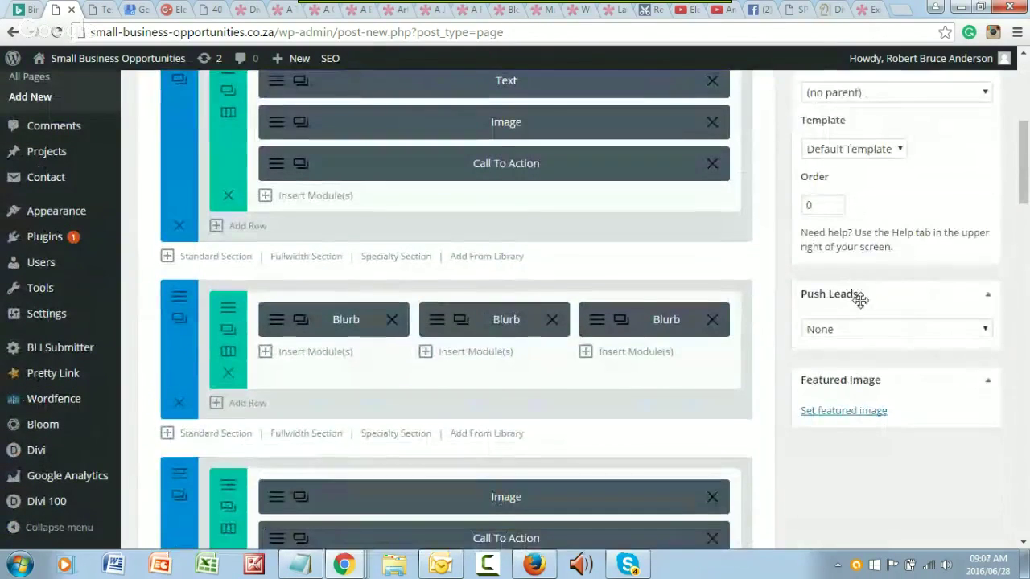
scroll(784, 414, "down", 6)
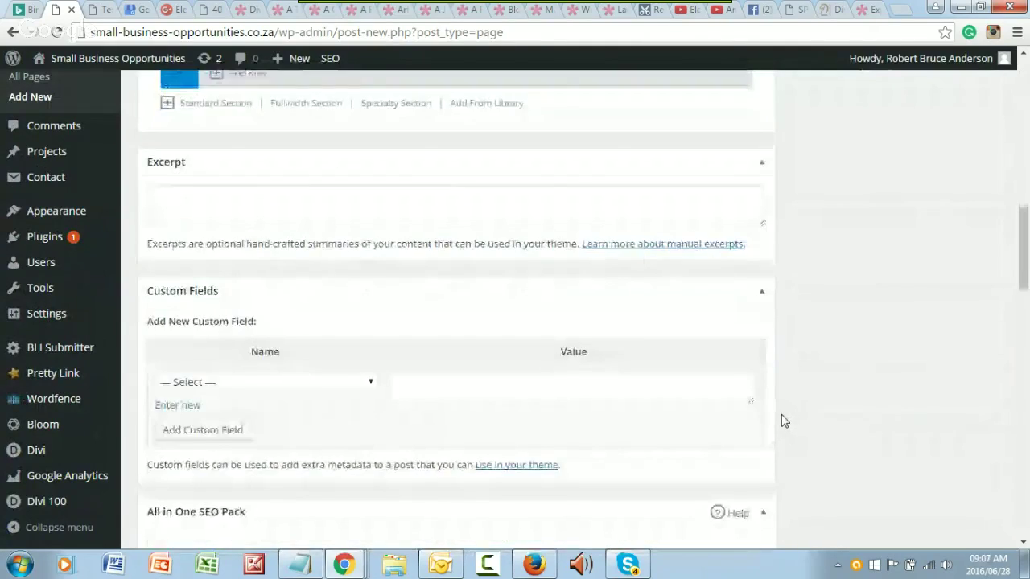
scroll(781, 414, "up", 10)
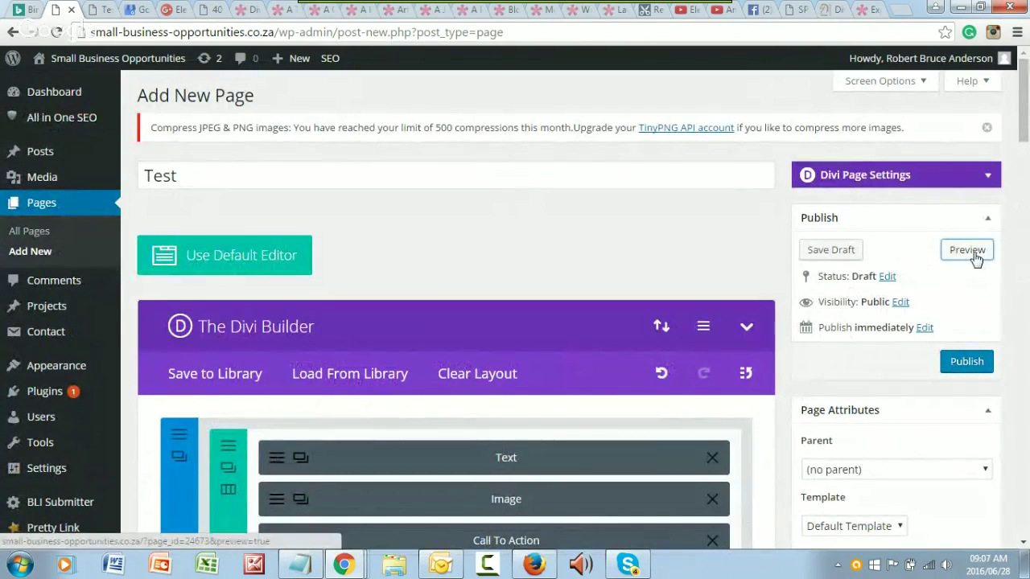
left_click(986, 218)
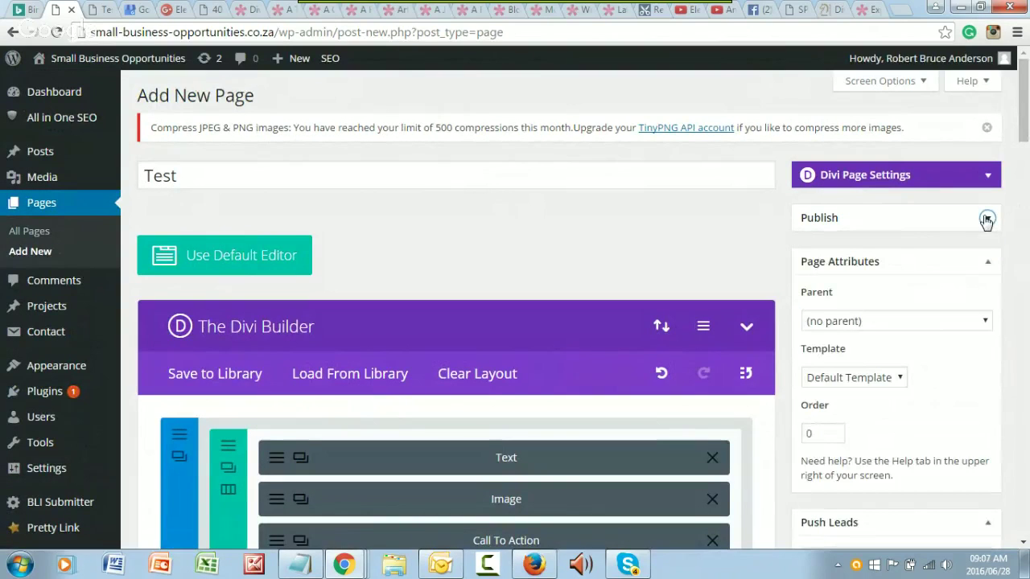
left_click(986, 219)
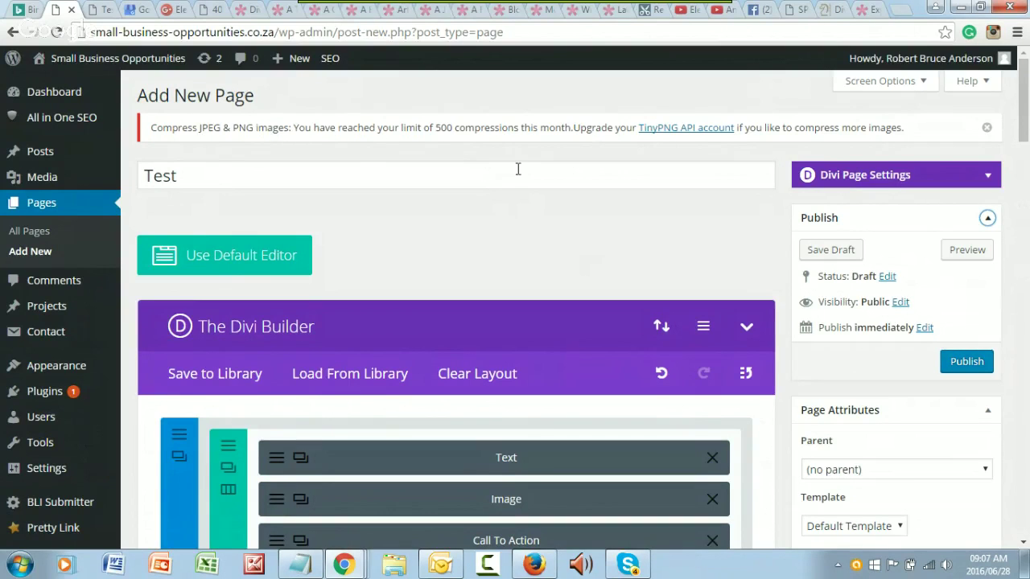
Examine the Divi 2.0 landing page demo from its heading down to the Live Demo section, then return to the Divi demo home page
left_click(619, 12)
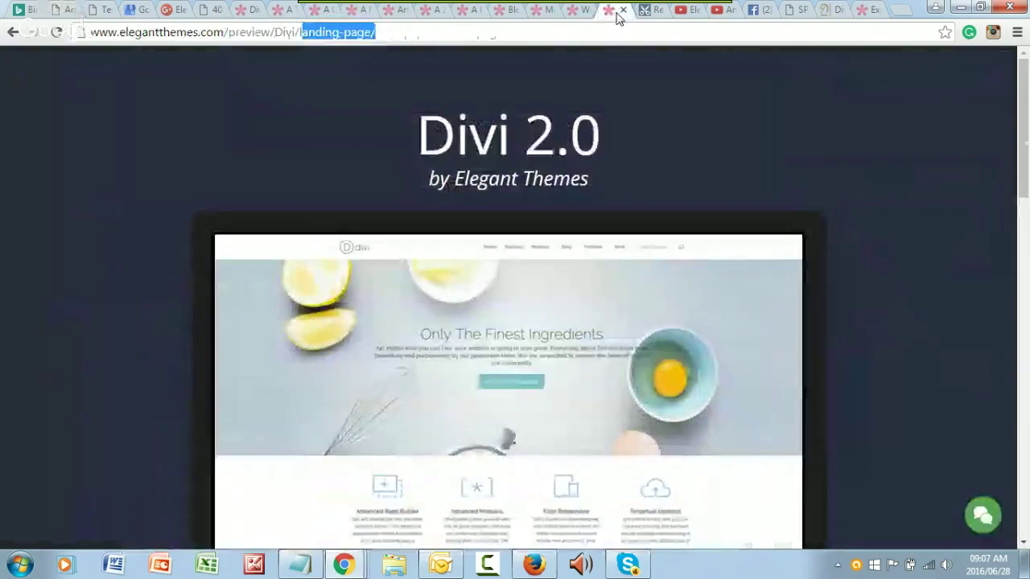
scroll(804, 305, "down", 5)
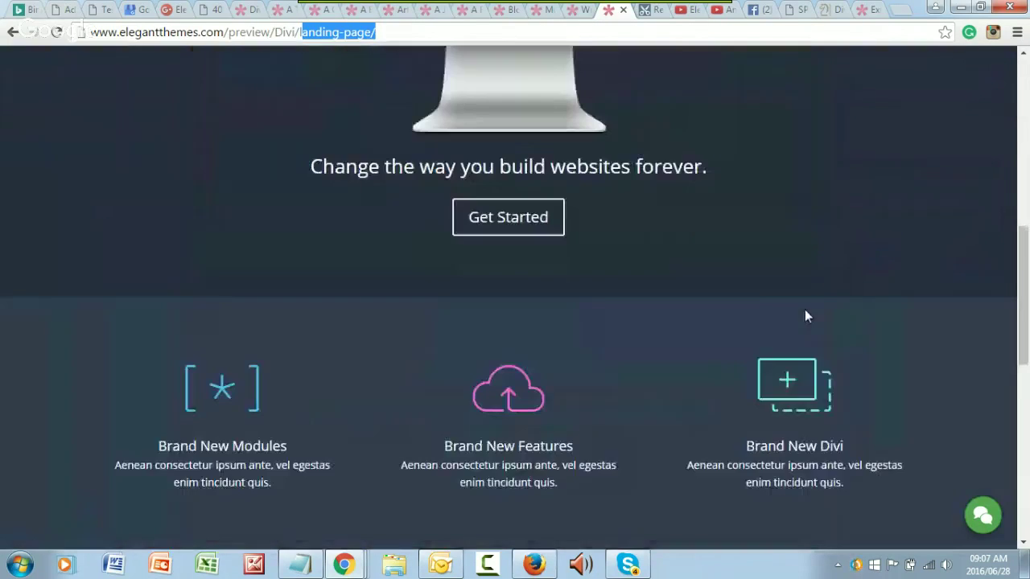
scroll(805, 311, "up", 6)
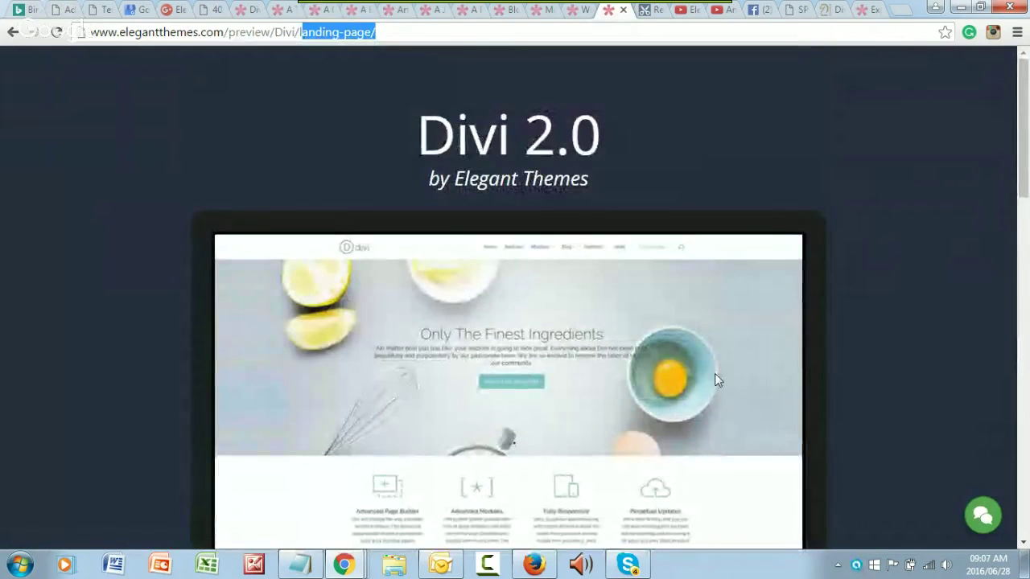
scroll(515, 354, "down", 7)
scroll(518, 338, "down", 3)
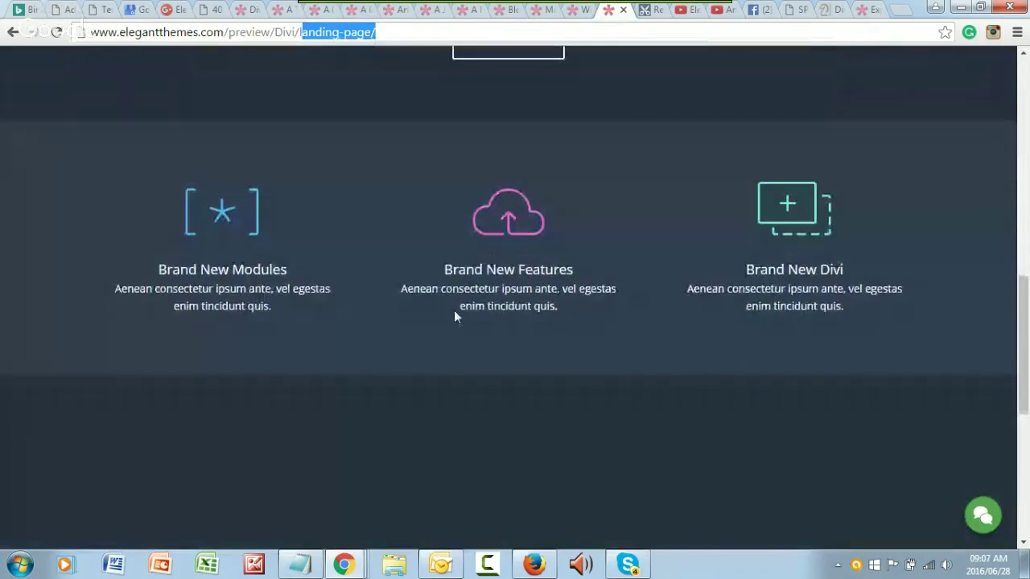
scroll(800, 295, "down", 5)
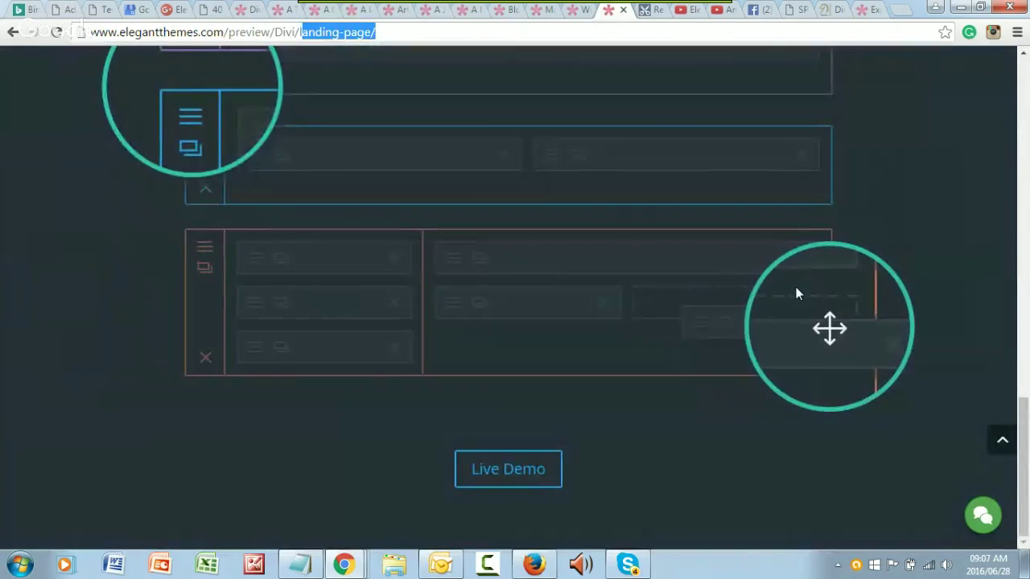
scroll(752, 315, "up", 12)
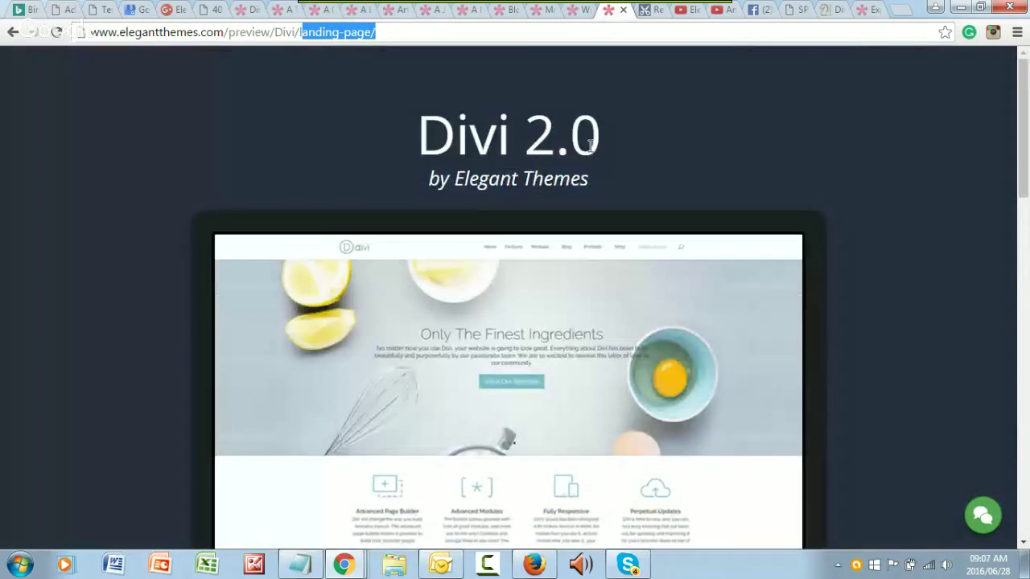
left_click(12, 33)
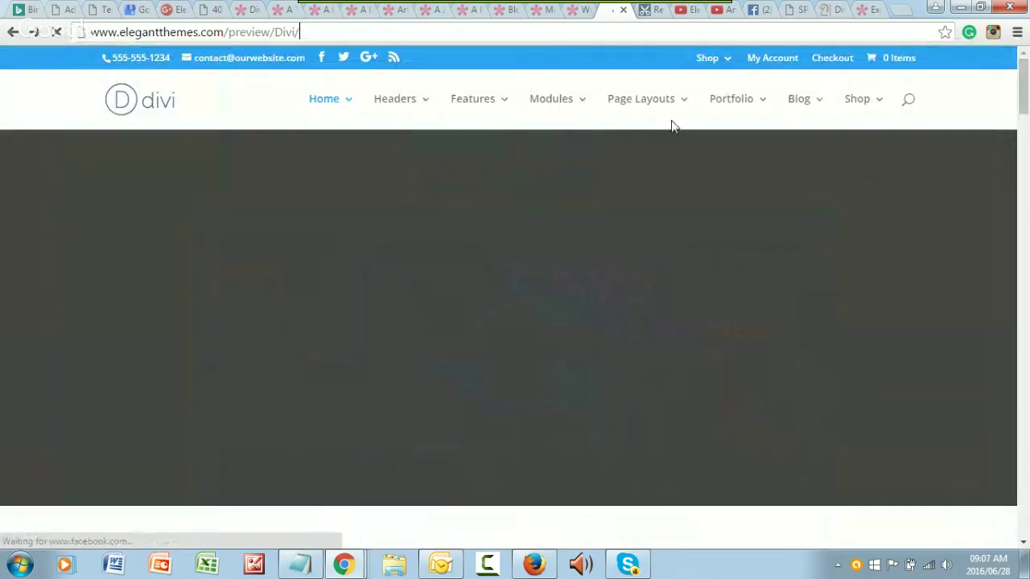
Open the Divi Builder preview page and read its introduction and feature highlights, from No Coding Required to 20+ Premade Layouts
left_click(245, 13)
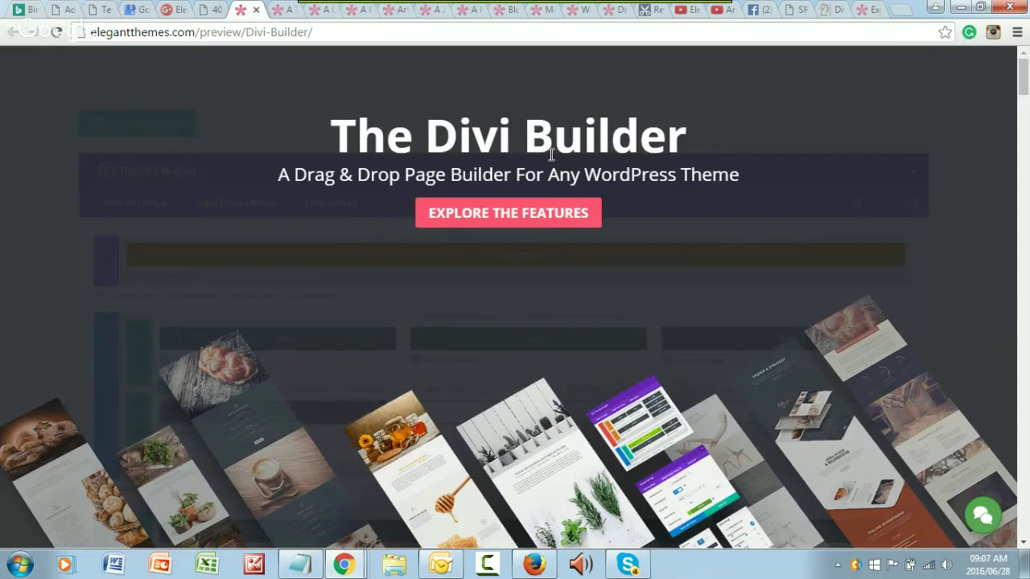
scroll(465, 266, "down", 3)
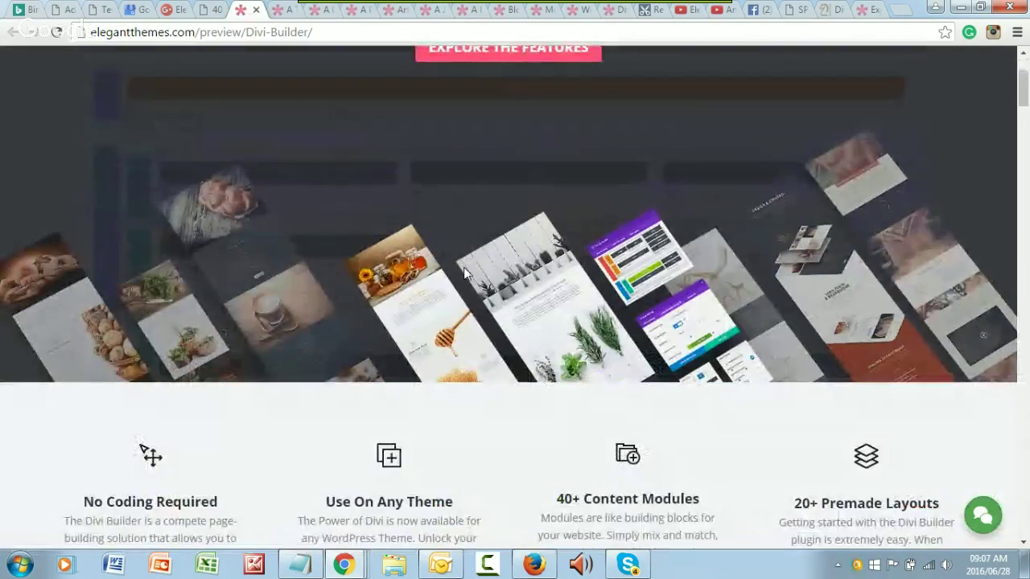
scroll(473, 283, "down", 8)
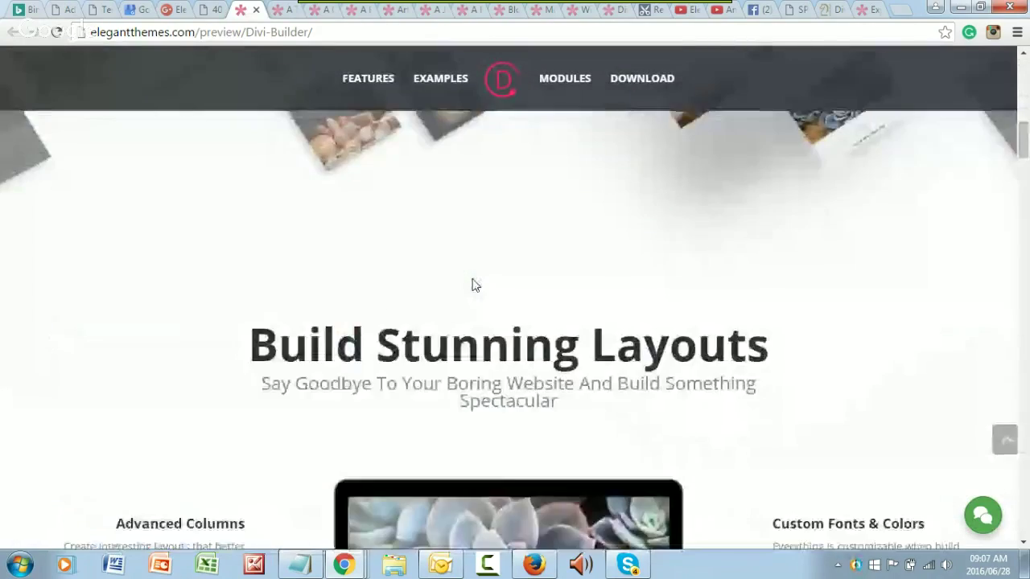
scroll(473, 283, "down", 3)
scroll(474, 285, "up", 5)
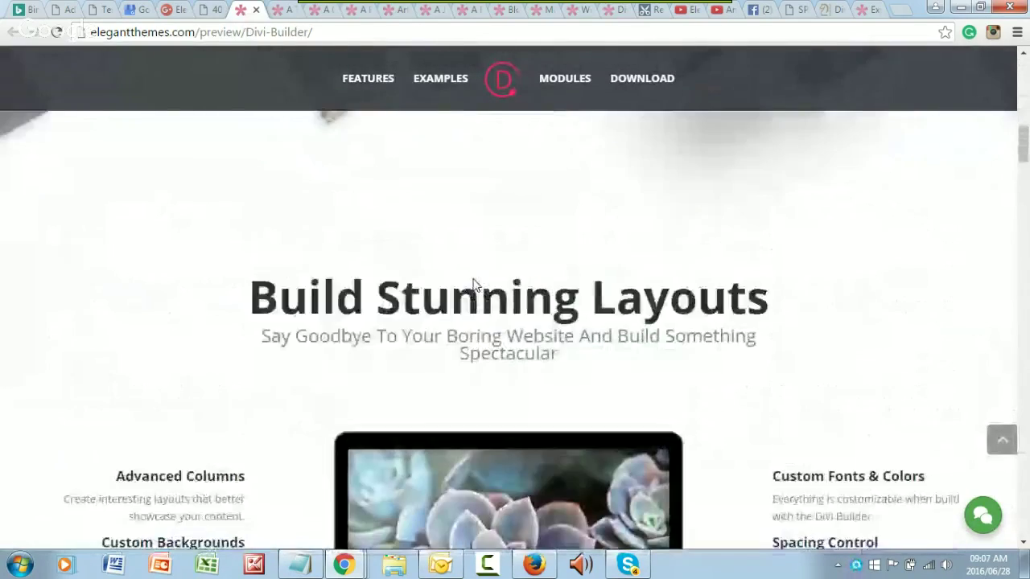
scroll(473, 285, "up", 5)
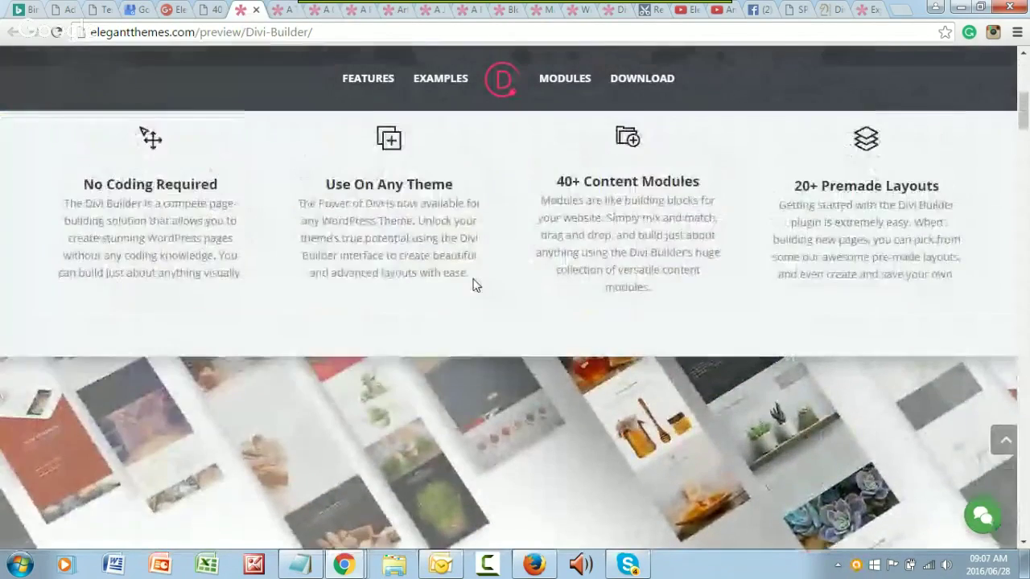
scroll(473, 285, "up", 1)
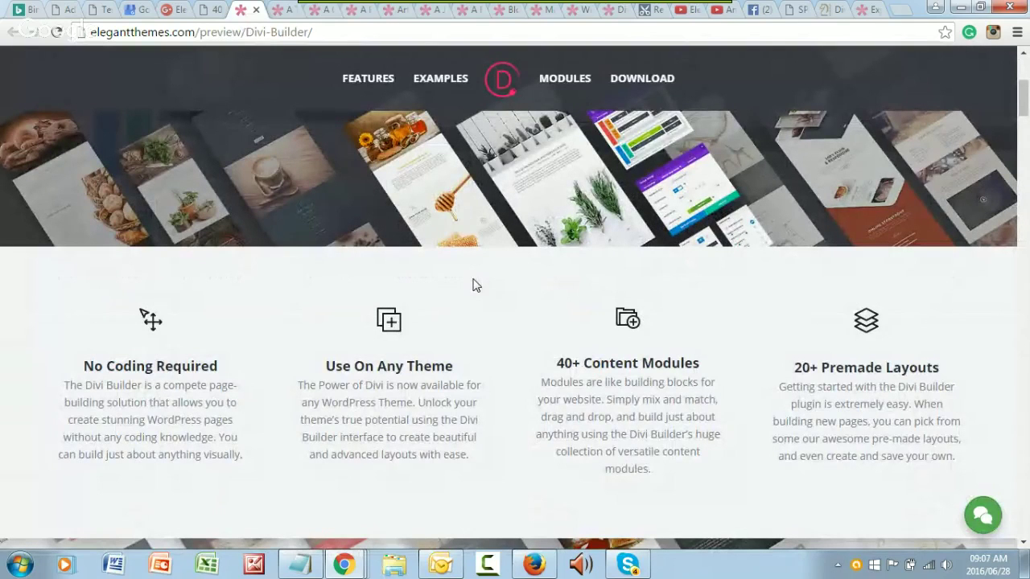
scroll(474, 275, "down", 2)
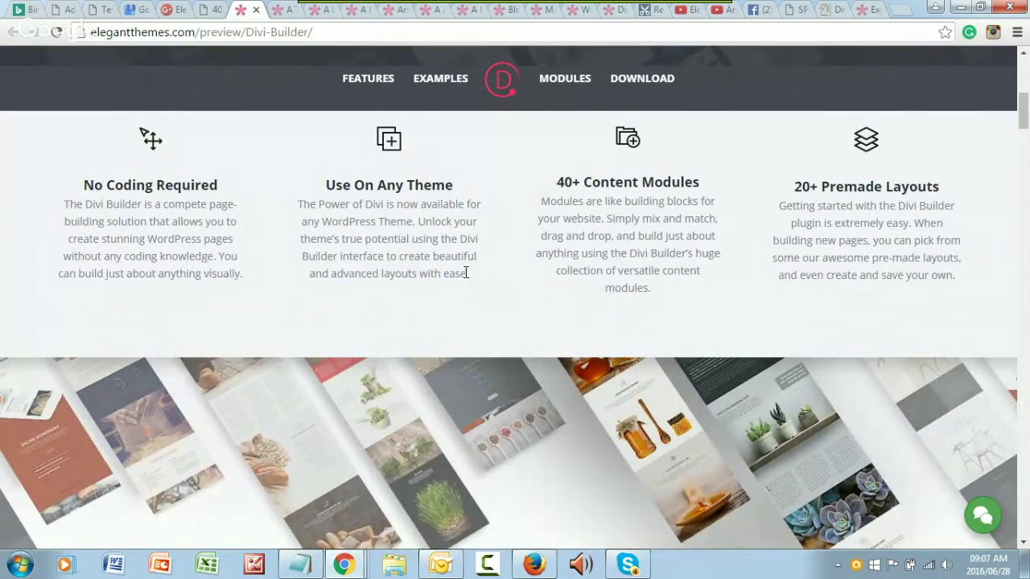
Examine the Divi Builder page's sections on stunning layouts, code-free building and content modules
scroll(434, 289, "down", 6)
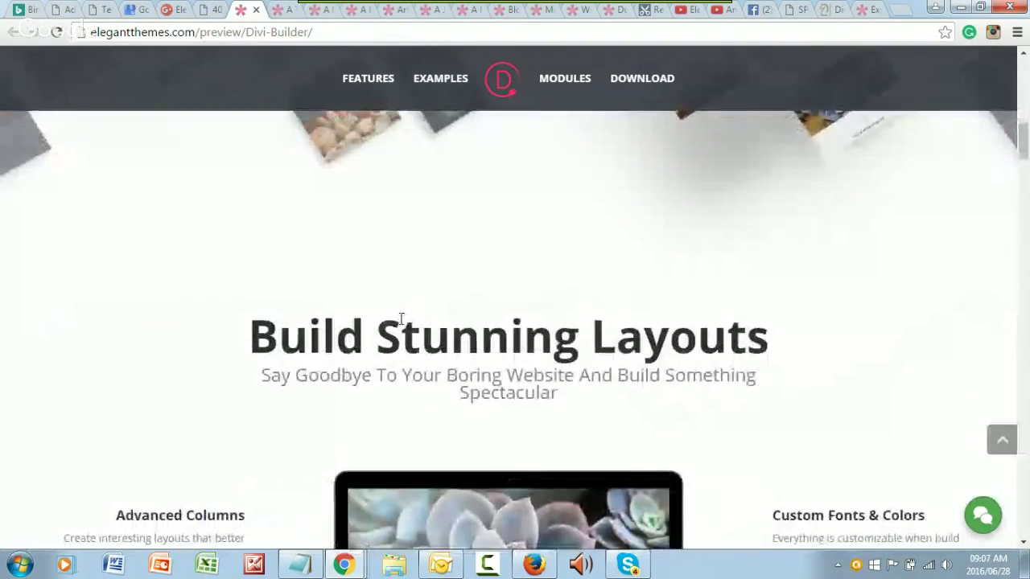
scroll(402, 322, "down", 5)
scroll(357, 358, "down", 3)
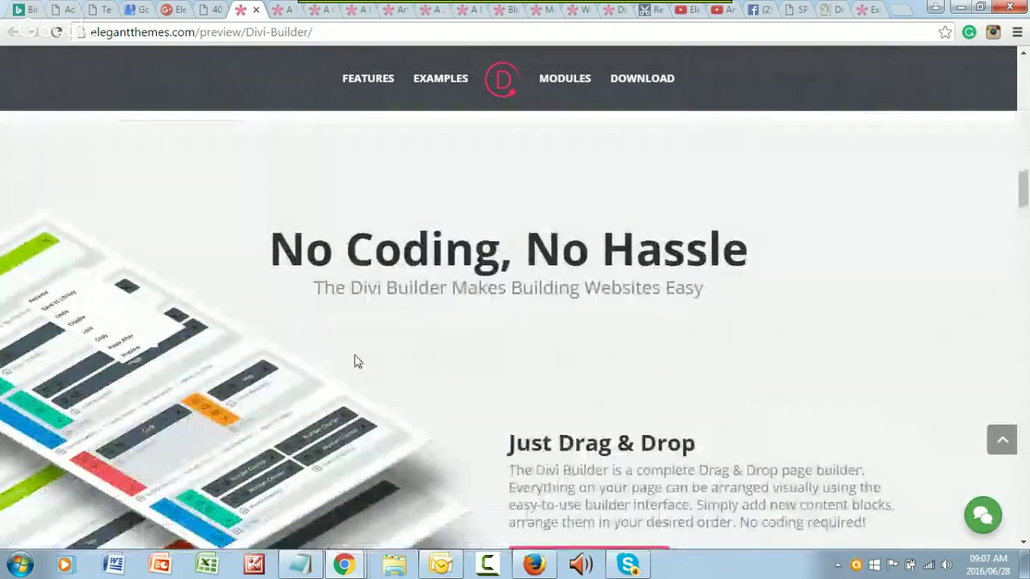
scroll(357, 361, "down", 3)
scroll(356, 361, "down", 2)
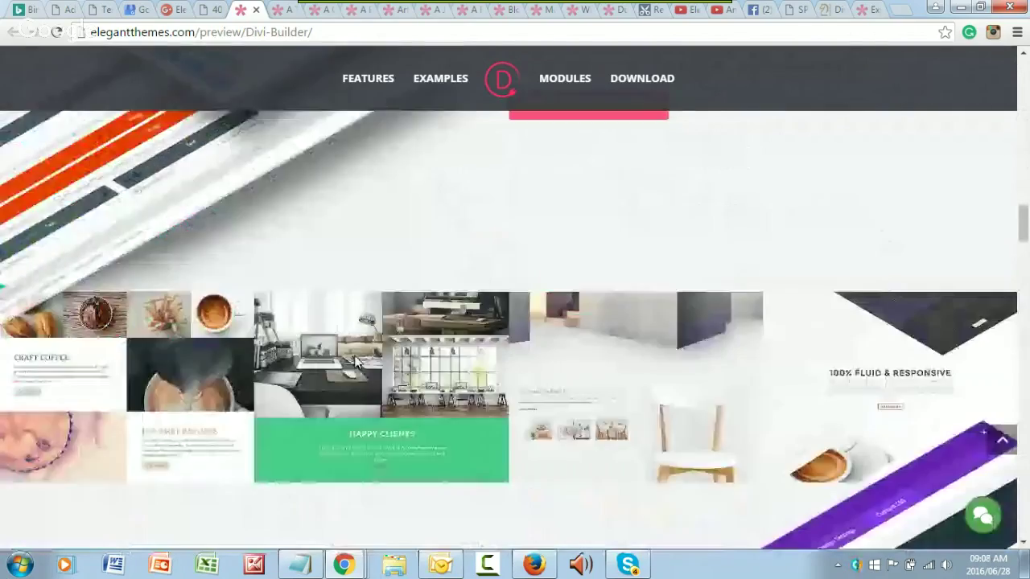
scroll(357, 361, "down", 3)
scroll(356, 363, "down", 4)
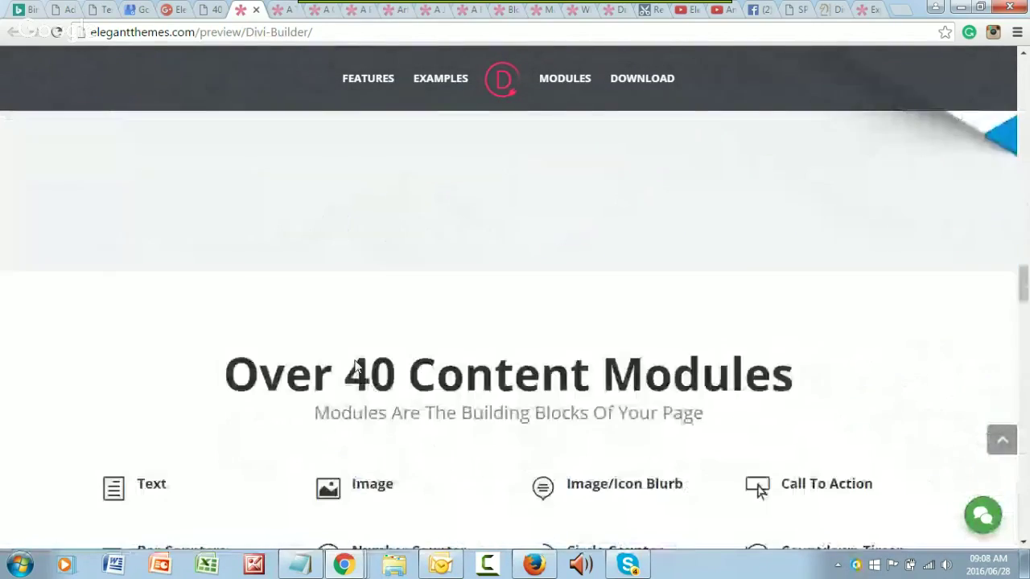
scroll(356, 365, "down", 3)
scroll(357, 363, "up", 10)
scroll(296, 218, "up", 5)
Open the "A Trip Around the World" example post, reload it, and examine its tent imagery, text columns and circle counters
left_click(284, 11)
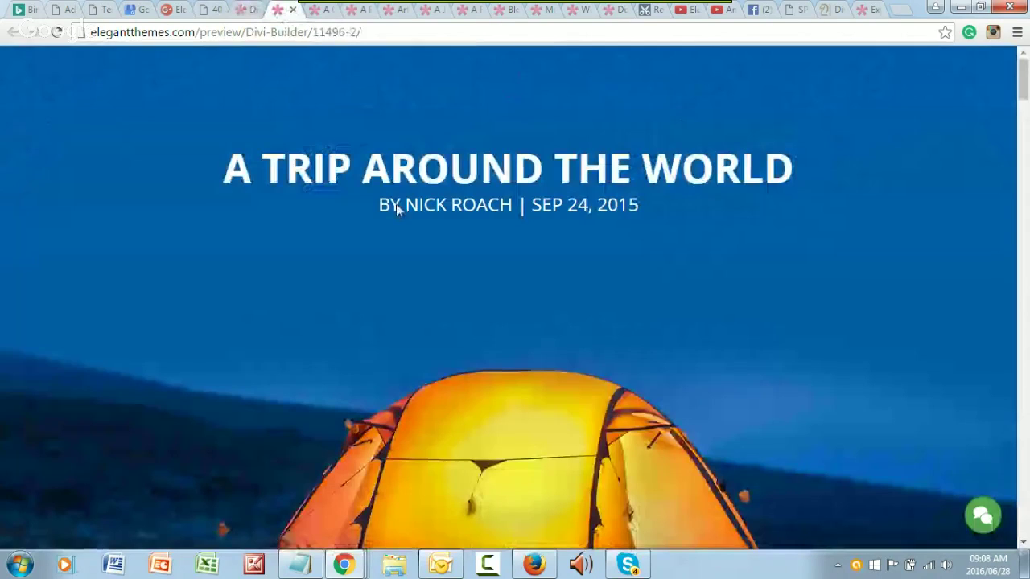
scroll(427, 257, "down", 1)
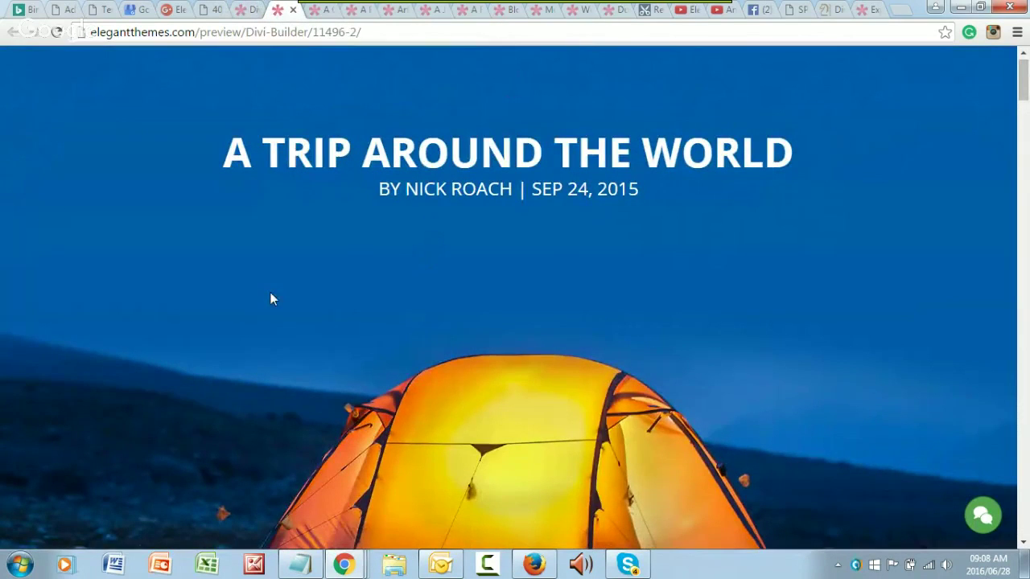
scroll(270, 296, "down", 8)
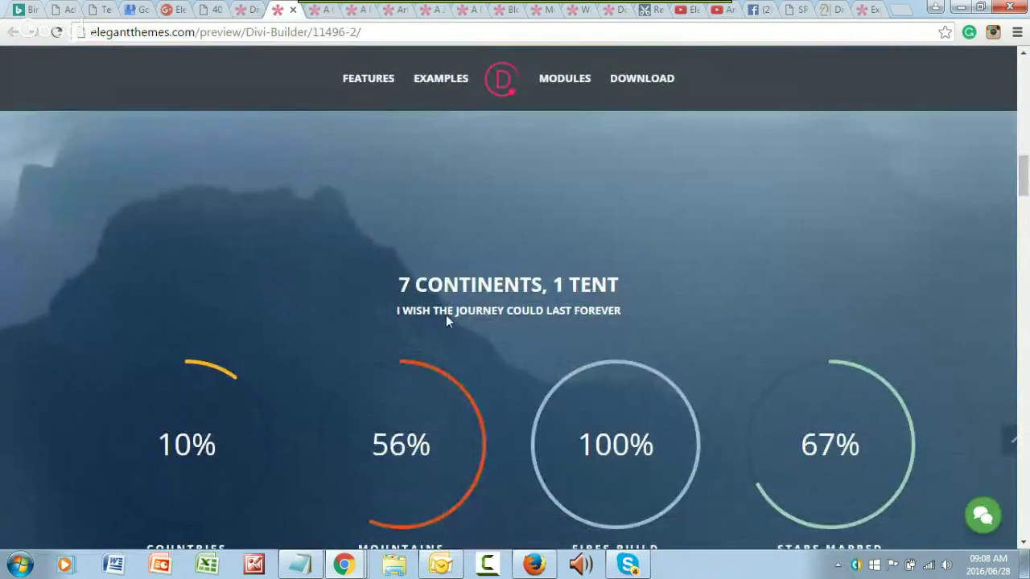
key("F5")
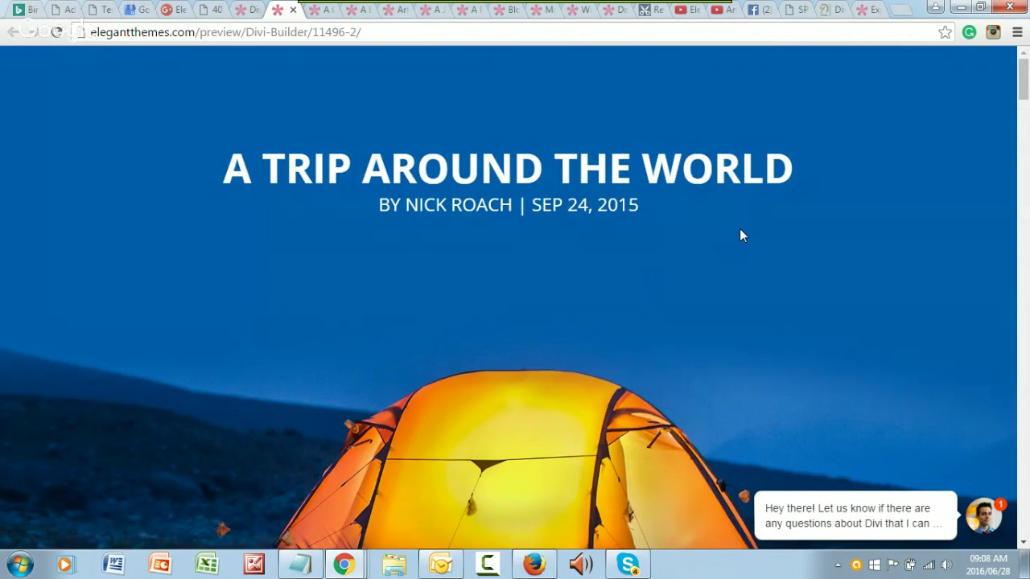
scroll(741, 234, "down", 1)
scroll(740, 230, "down", 1)
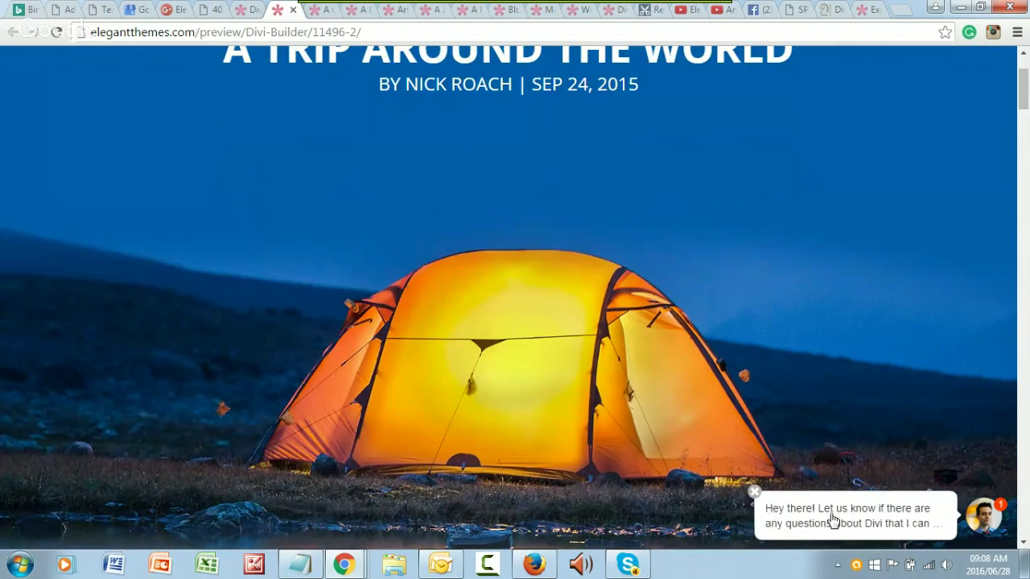
scroll(490, 312, "down", 10)
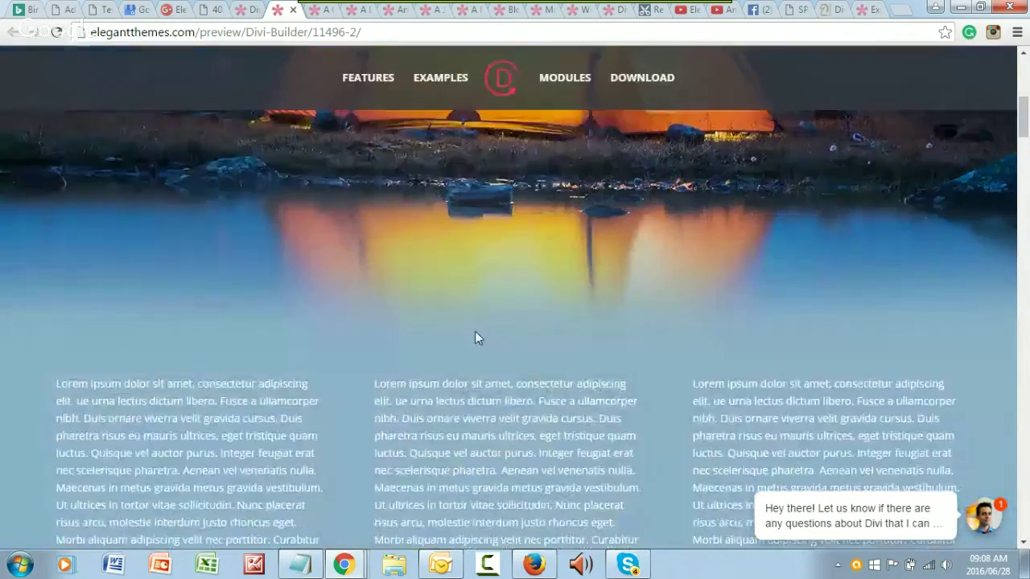
scroll(484, 341, "down", 10)
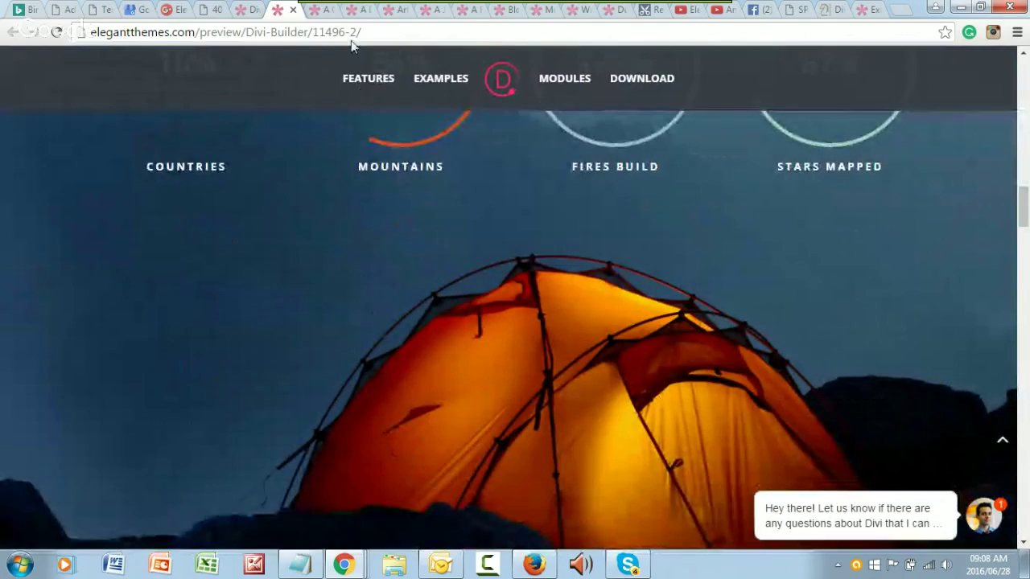
Open the "A Guide To Spices" example post and examine its image slider, text sections and spice gallery
left_click(320, 10)
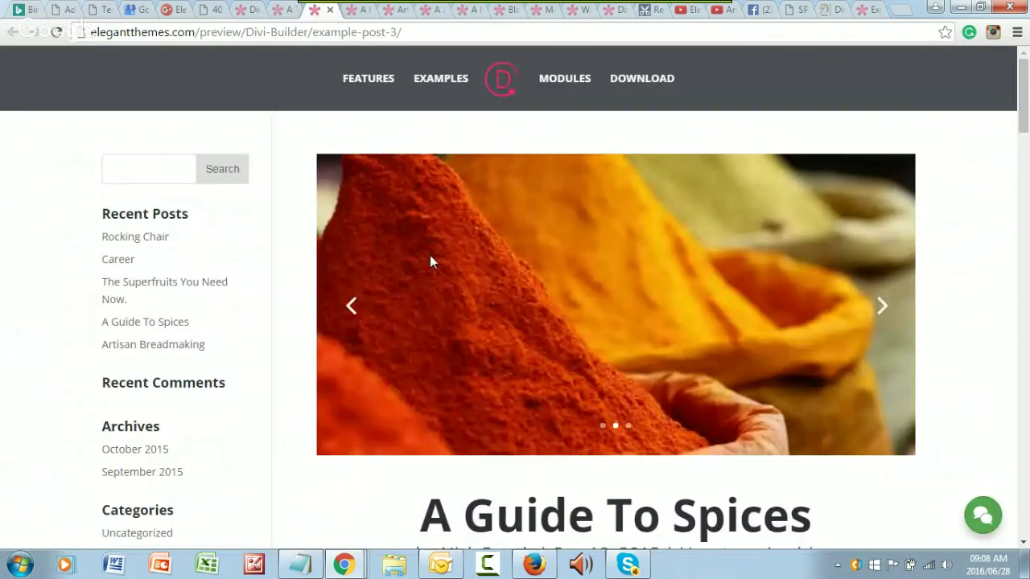
scroll(431, 263, "down", 4)
scroll(340, 298, "down", 3)
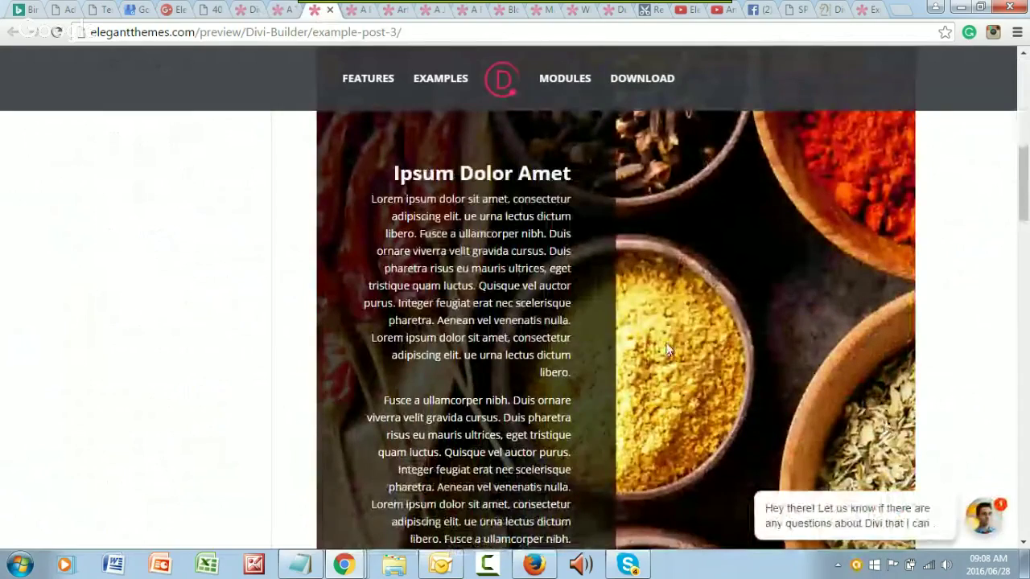
scroll(419, 293, "down", 10)
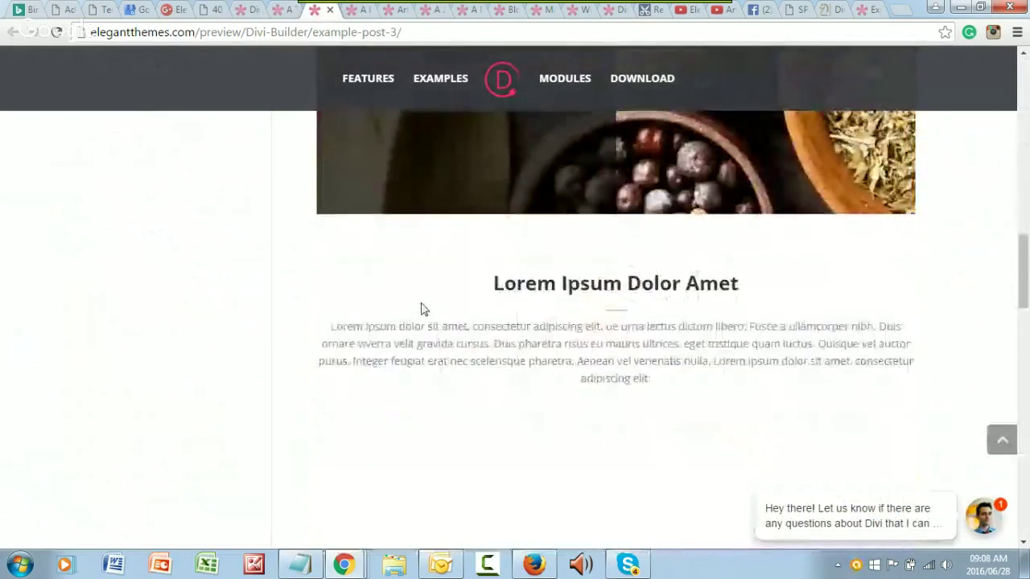
scroll(416, 338, "down", 3)
scroll(415, 338, "up", 3)
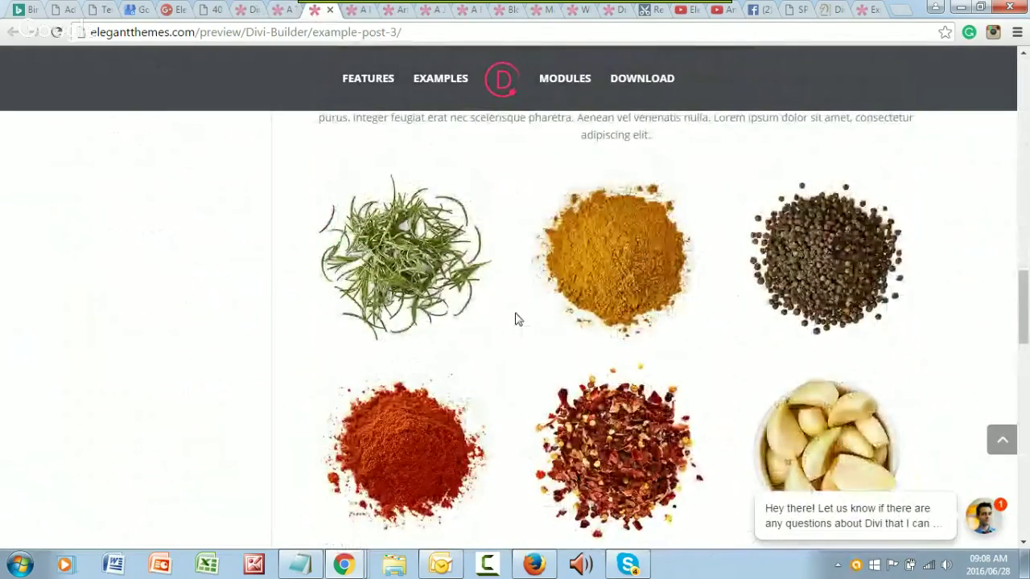
scroll(517, 319, "up", 10)
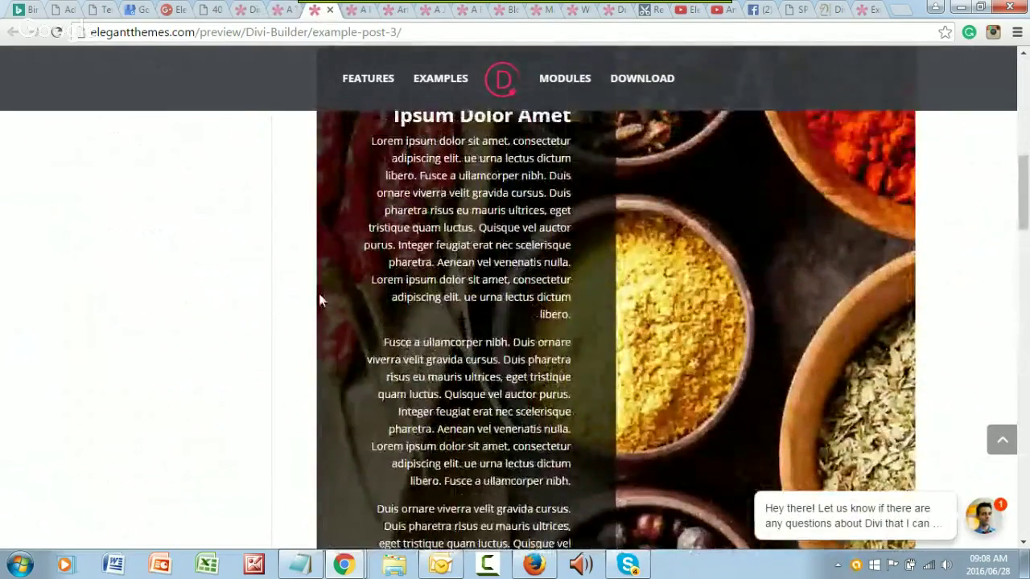
Compare the "A Guide To Spices" post's header and sidebar layout with the Test page's sections and modules in the Divi Builder
scroll(319, 299, "up", 8)
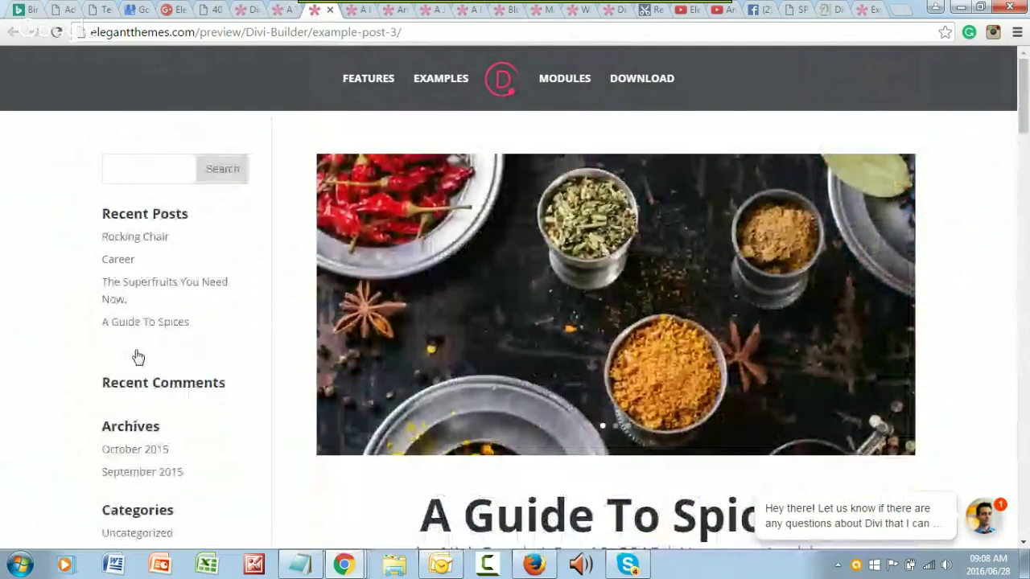
scroll(182, 408, "down", 5)
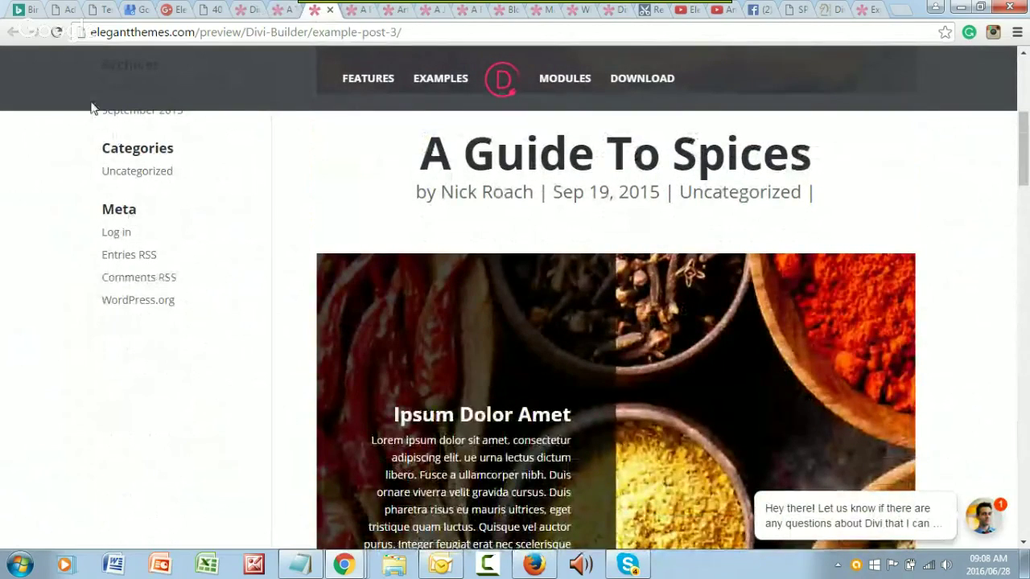
left_click(69, 16)
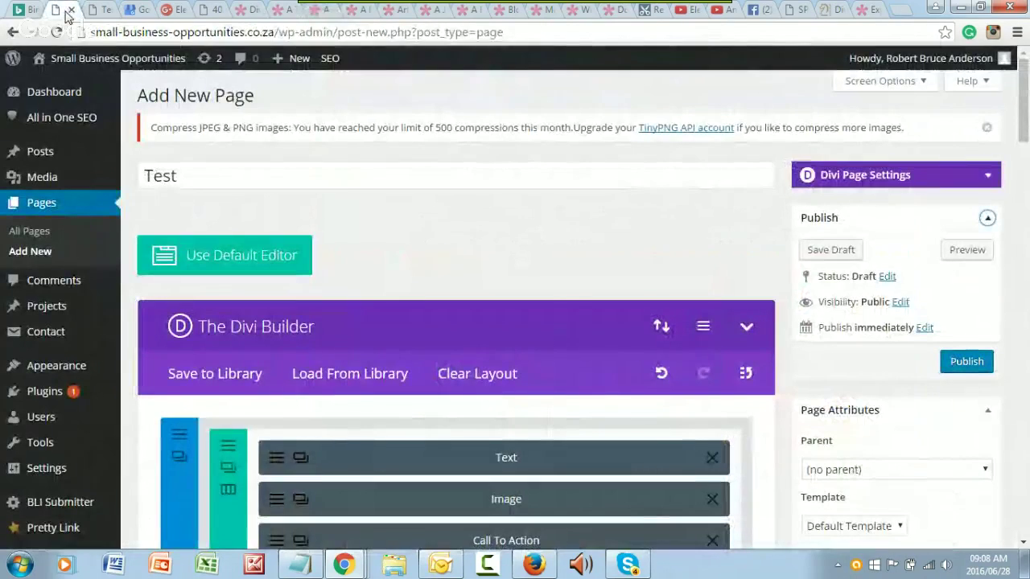
scroll(563, 341, "down", 5)
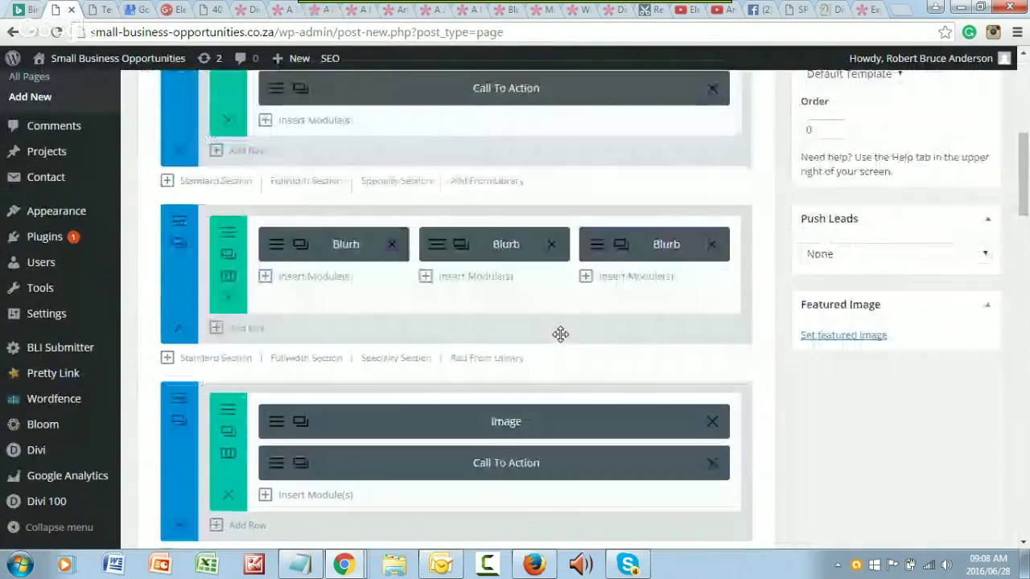
scroll(347, 306, "up", 3)
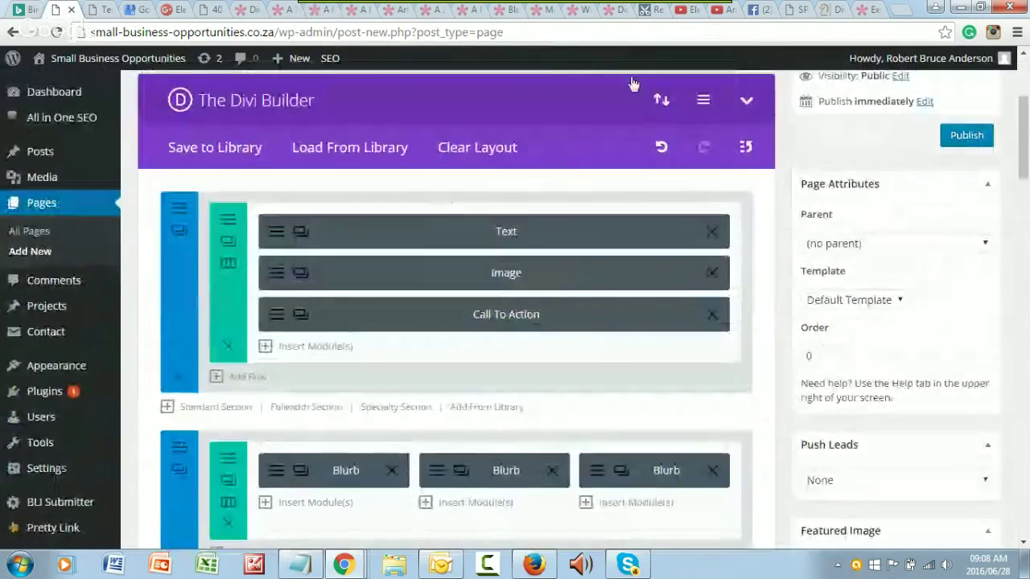
left_click(360, 11)
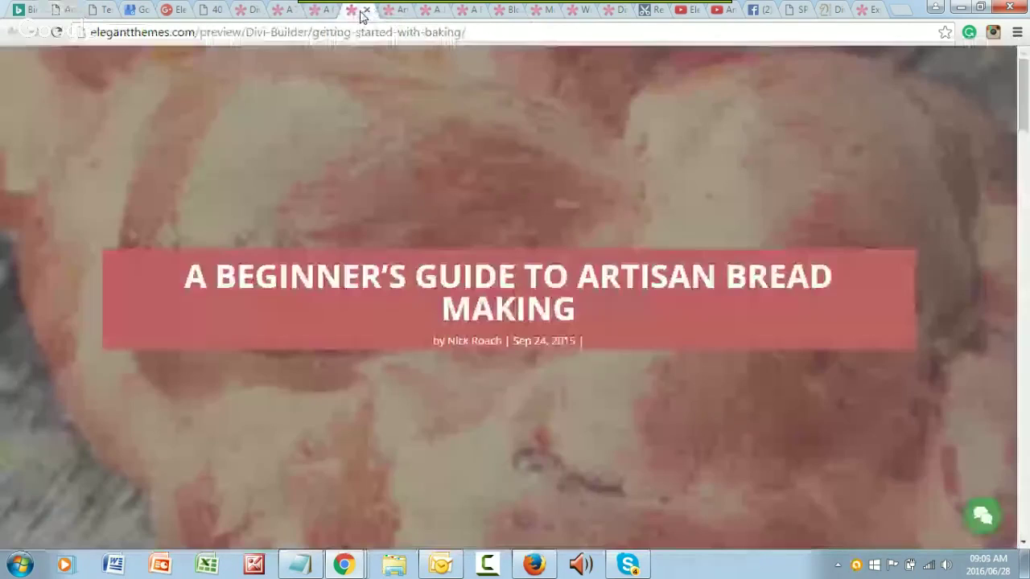
left_click(324, 13)
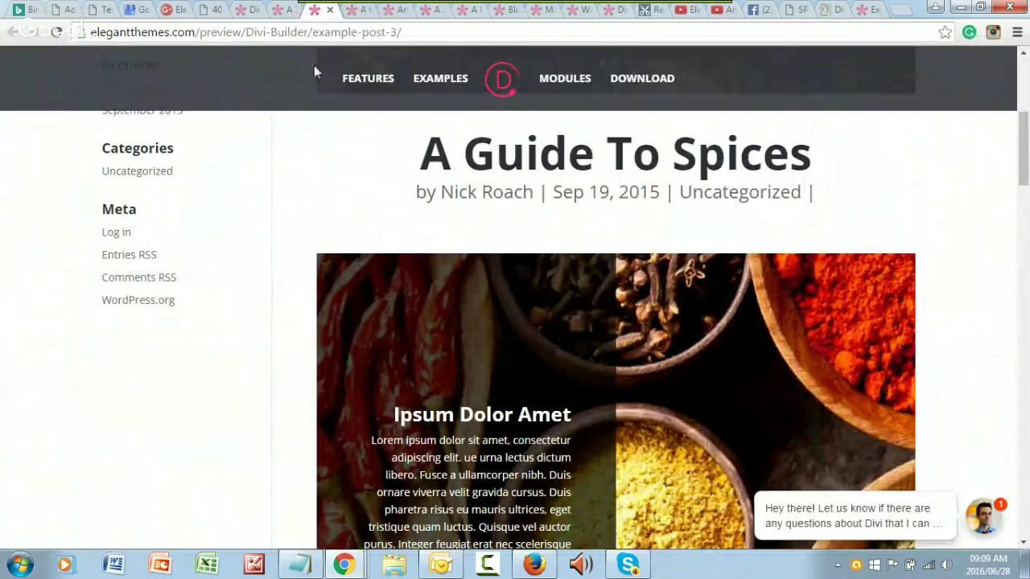
Open the "A Beginner's Guide to Artisan Bread Making" post and examine its full-width header, text sections, ingredients and instructions columns, and video
left_click(361, 13)
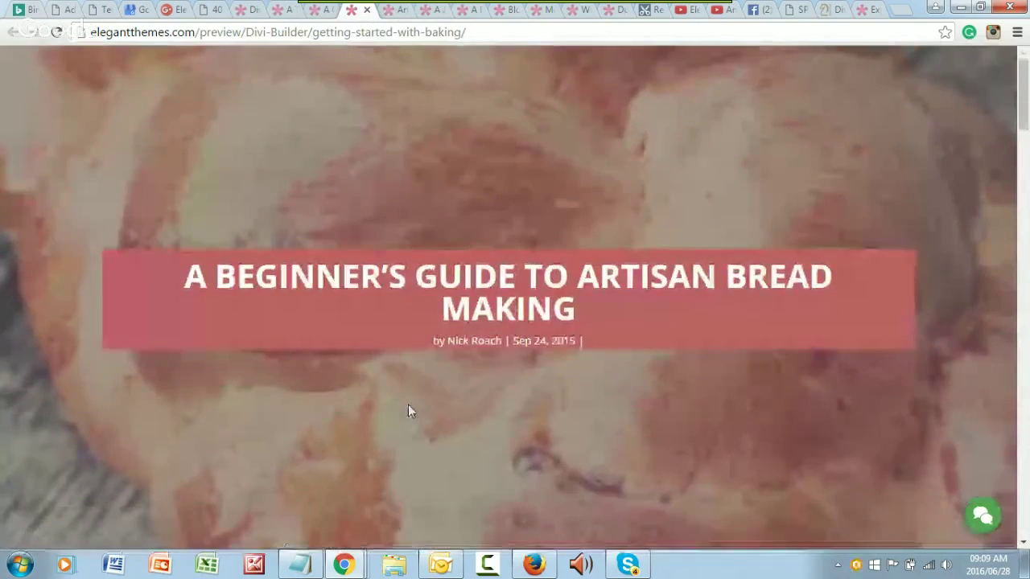
scroll(408, 404, "down", 5)
scroll(469, 315, "up", 5)
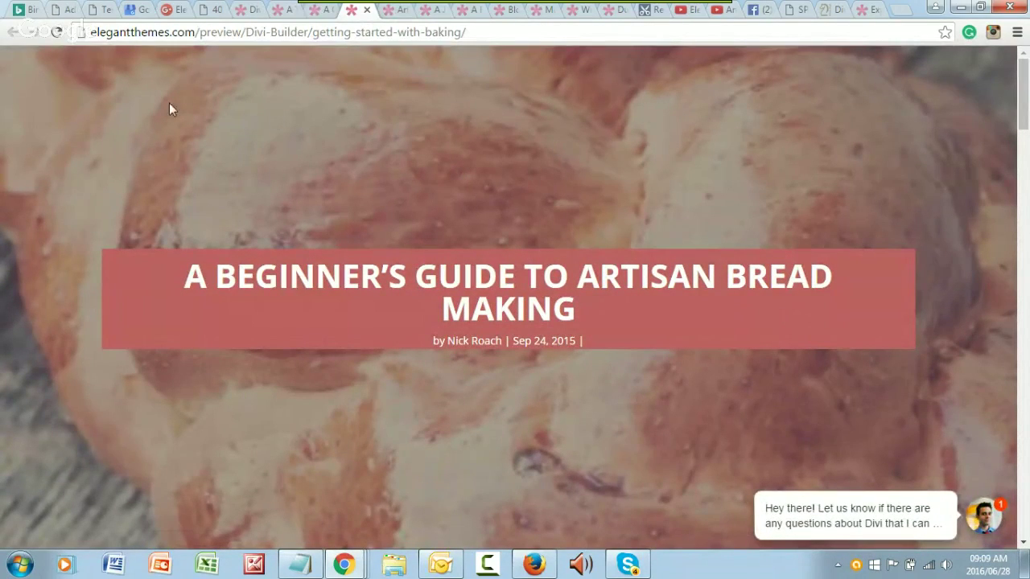
scroll(499, 369, "down", 5)
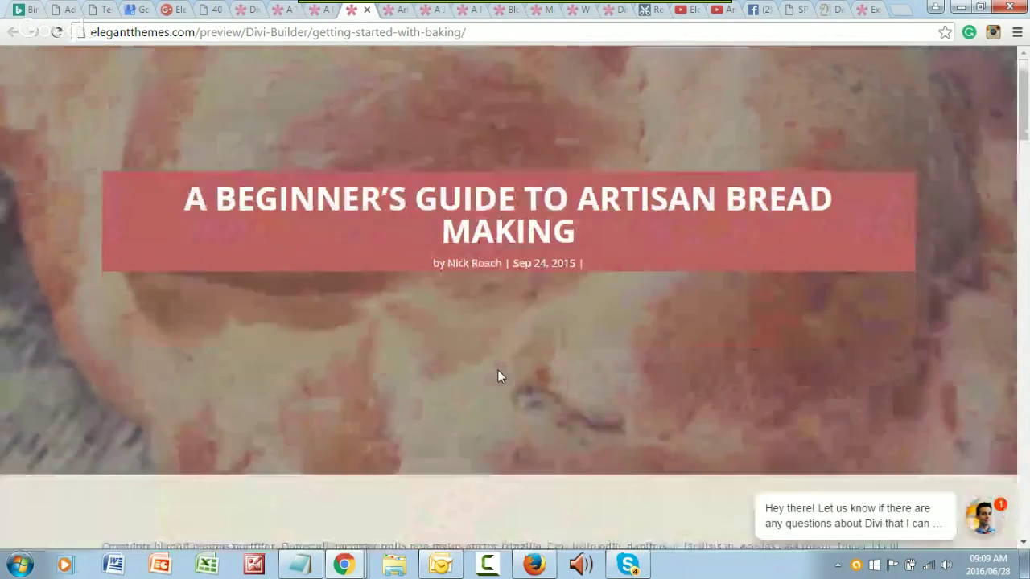
scroll(500, 354, "up", 4)
scroll(509, 314, "down", 6)
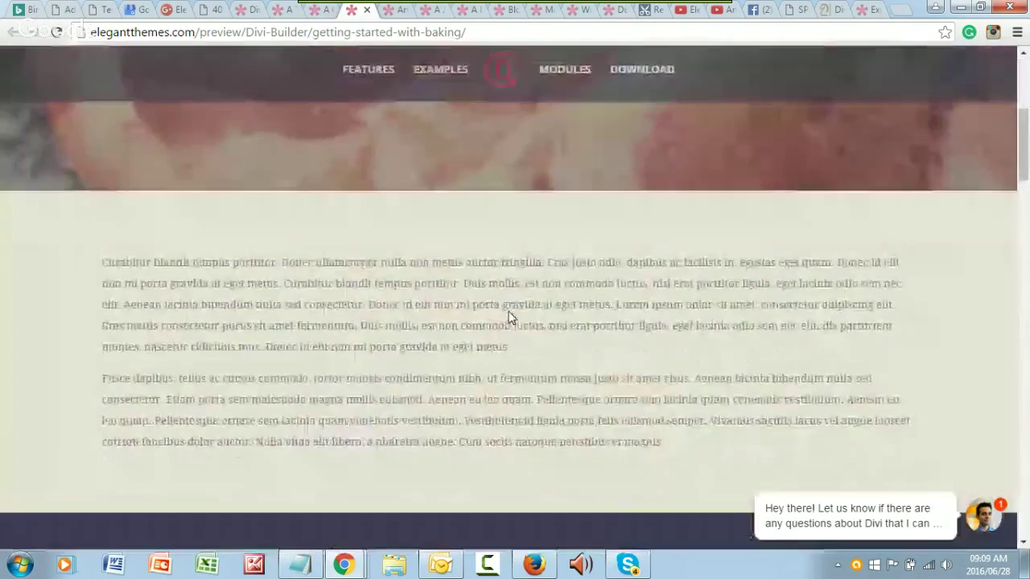
scroll(508, 317, "down", 10)
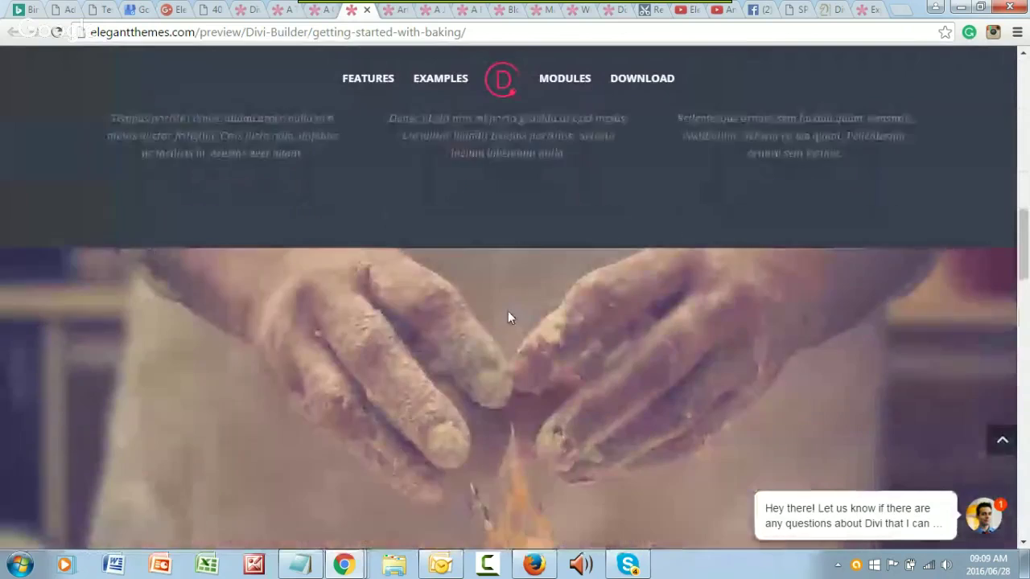
scroll(508, 318, "down", 10)
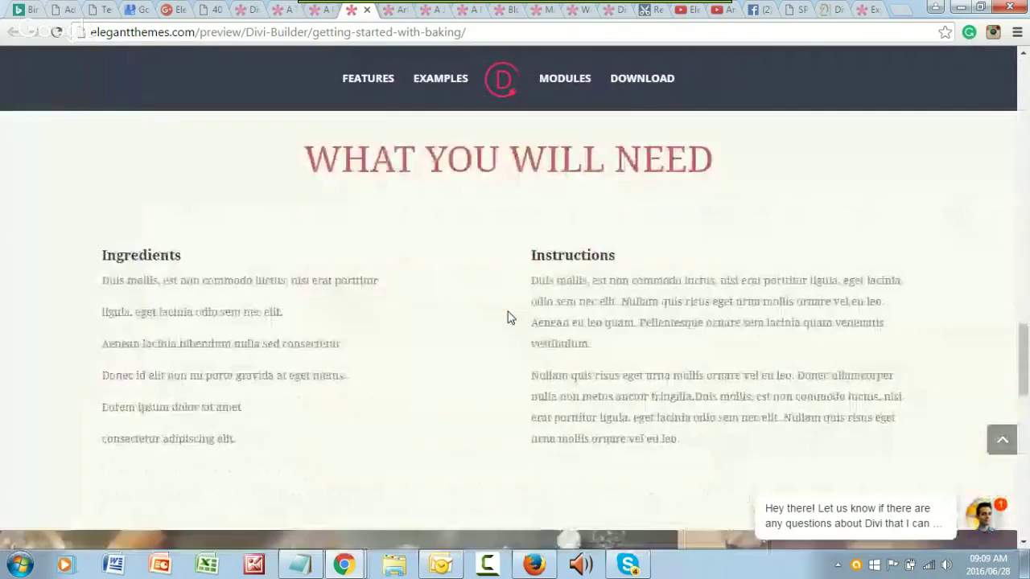
scroll(508, 318, "down", 4)
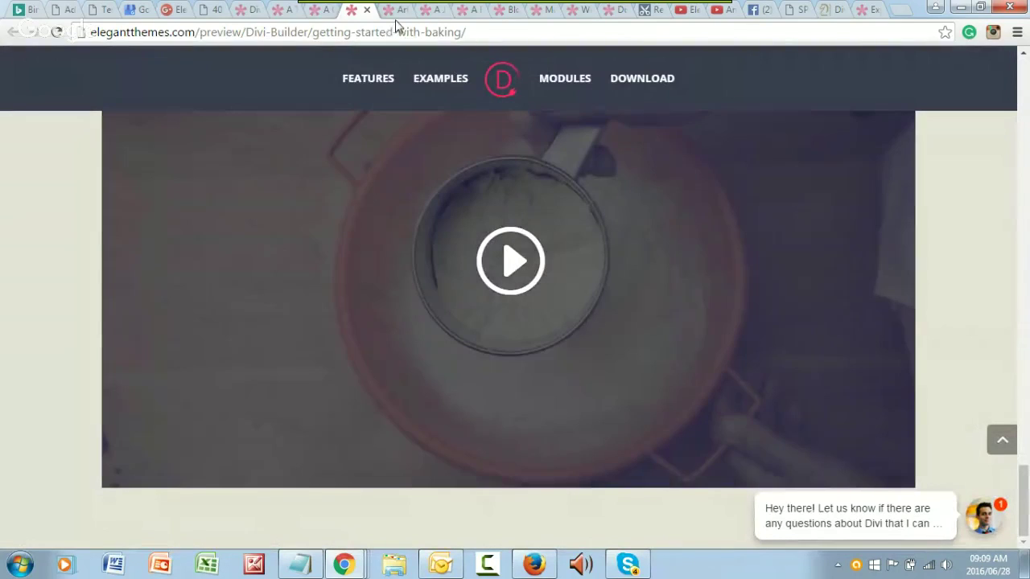
Open the "Artisan Breadmaking" example post and examine its title image, text and sidebar
left_click(393, 12)
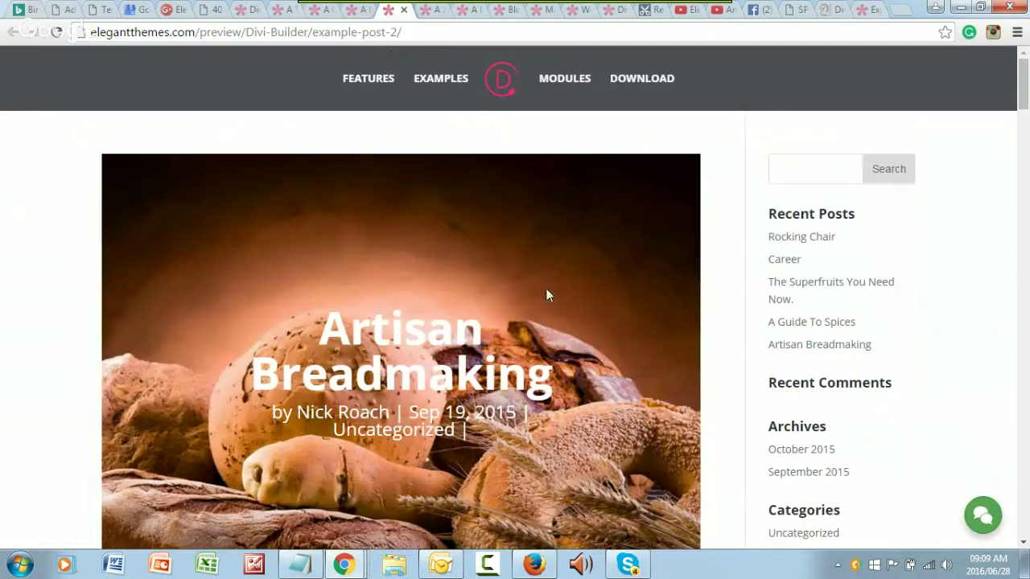
scroll(545, 290, "down", 1)
scroll(545, 291, "down", 4)
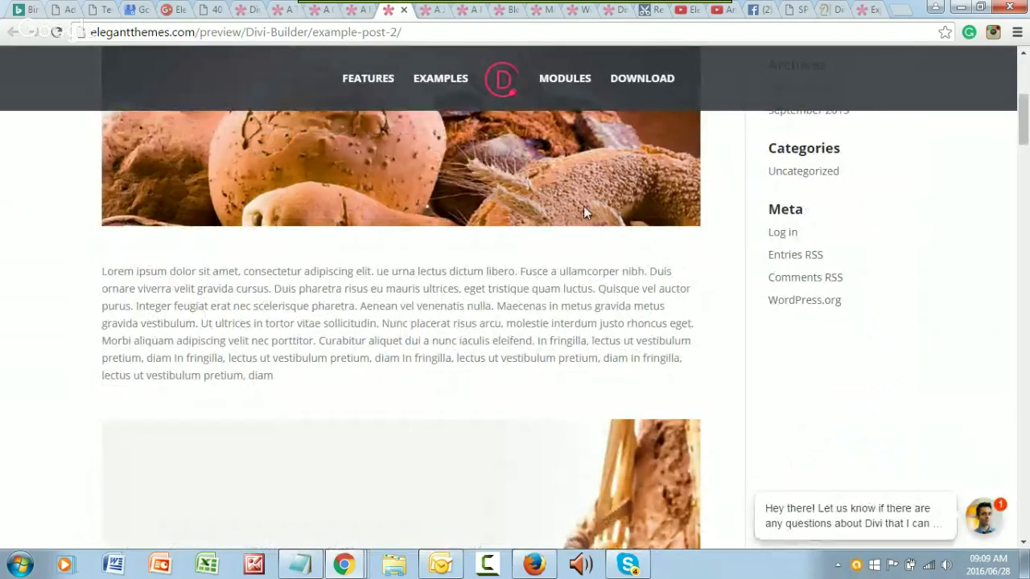
Open the "A Journey From Space To Sea" example post and examine its galaxy, Earth and shuttle launch sections
left_click(435, 12)
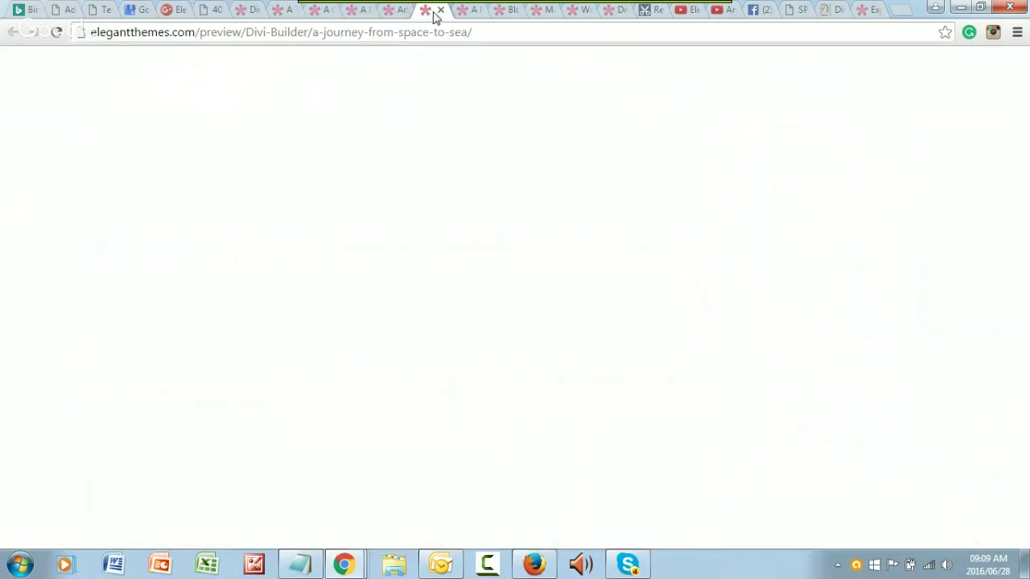
scroll(381, 299, "up", 2)
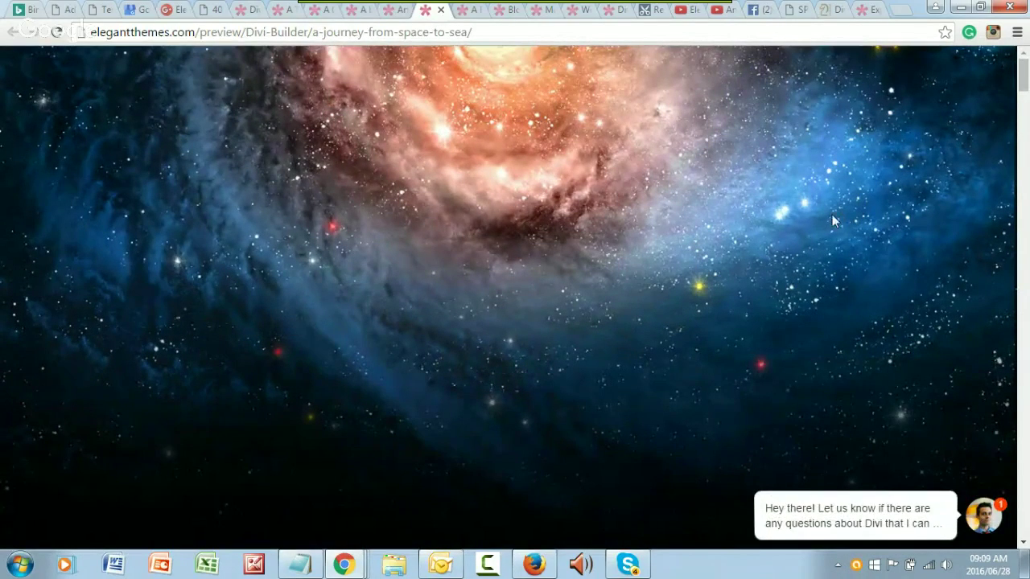
scroll(243, 312, "down", 5)
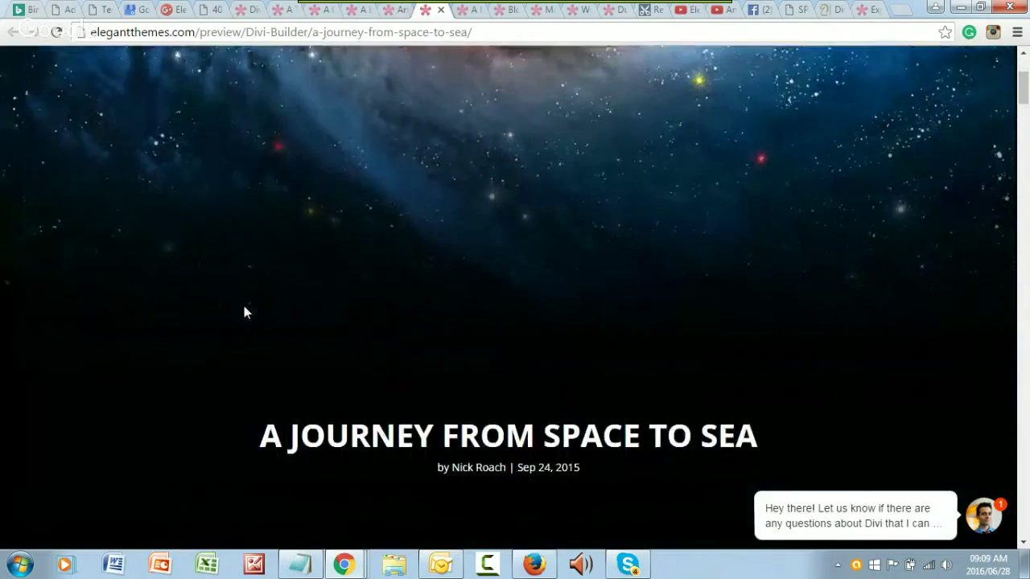
scroll(244, 312, "down", 4)
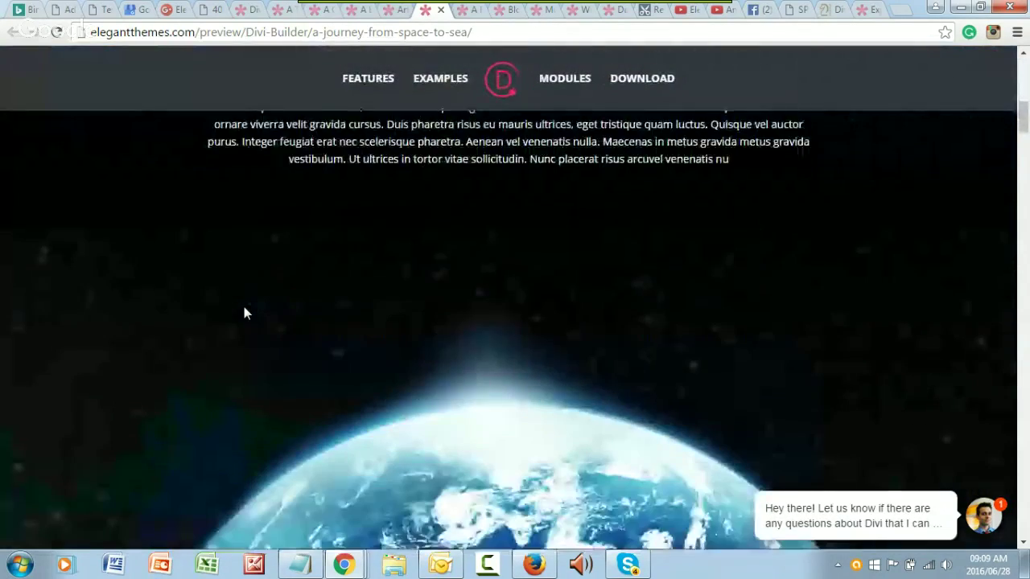
scroll(289, 314, "down", 5)
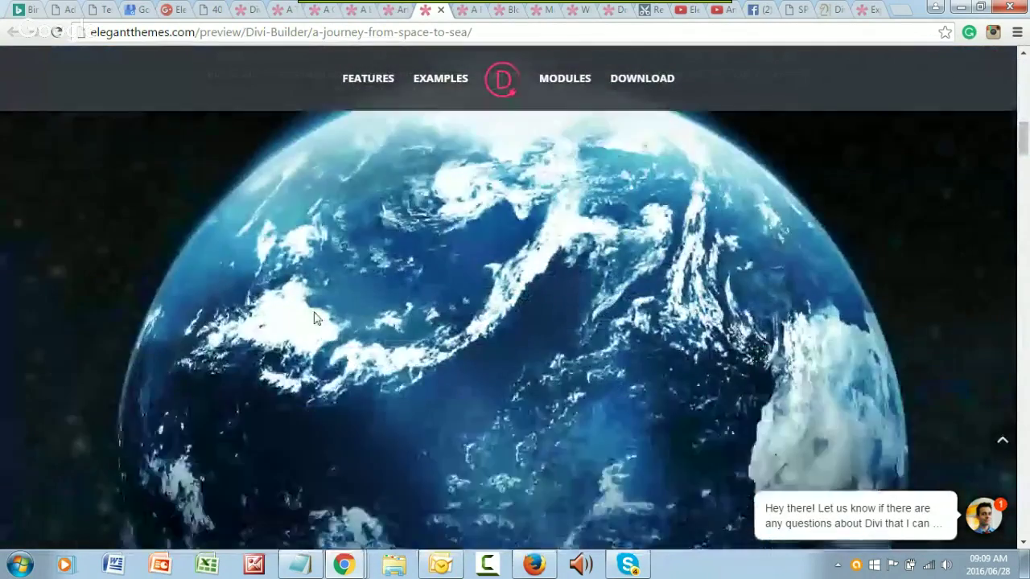
scroll(314, 312, "down", 3)
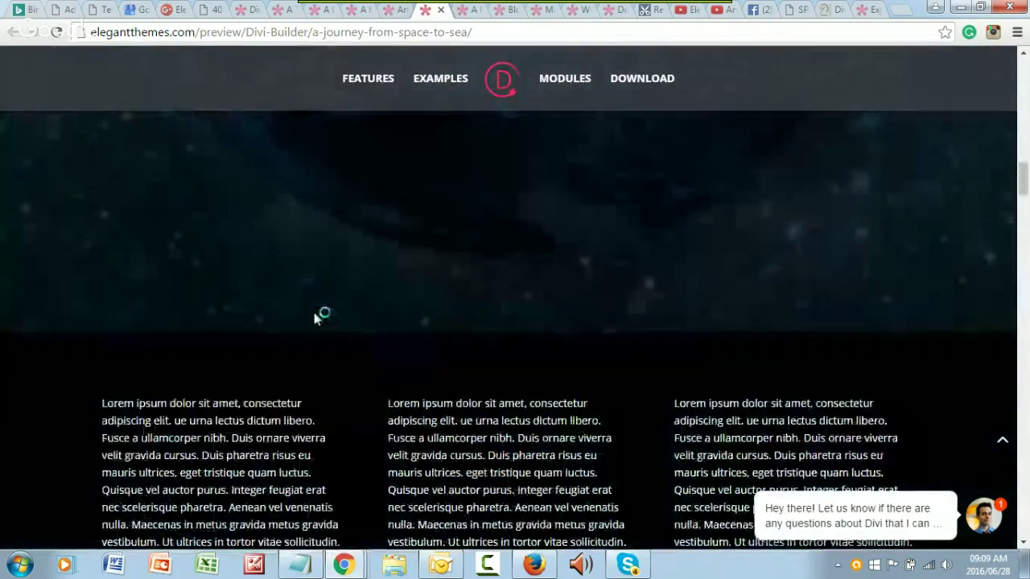
scroll(314, 312, "down", 2)
scroll(326, 314, "down", 5)
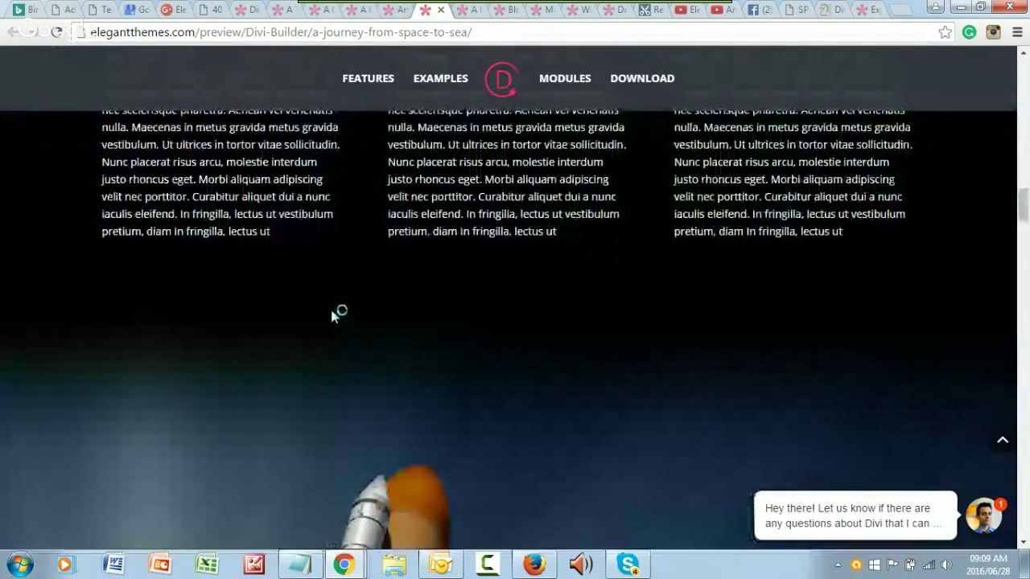
scroll(332, 315, "down", 1)
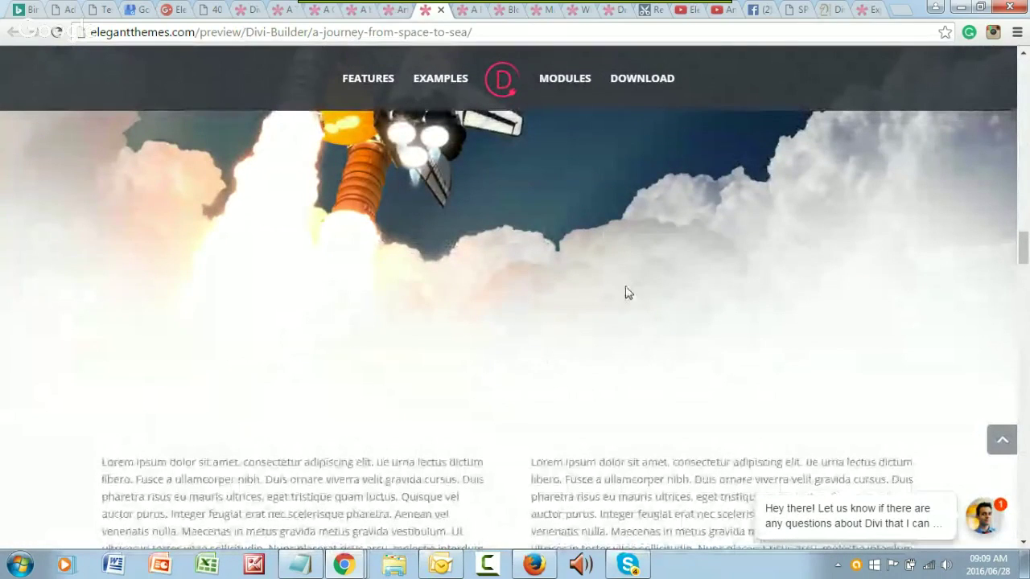
Examine the sea half of the space-to-sea post, covering the dolphin, coral reef, diver and jellyfish sections
scroll(610, 370, "down", 5)
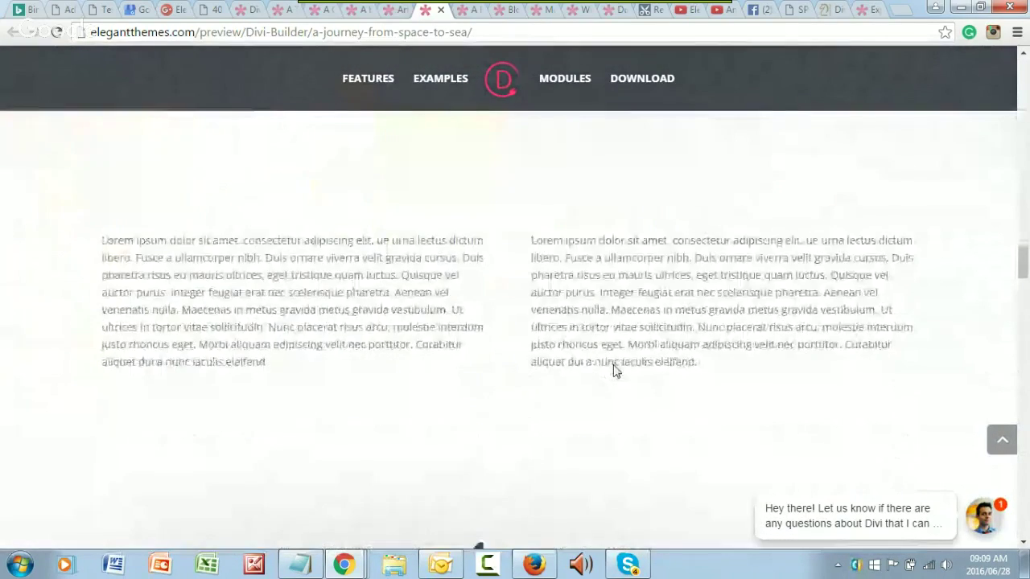
scroll(614, 370, "down", 5)
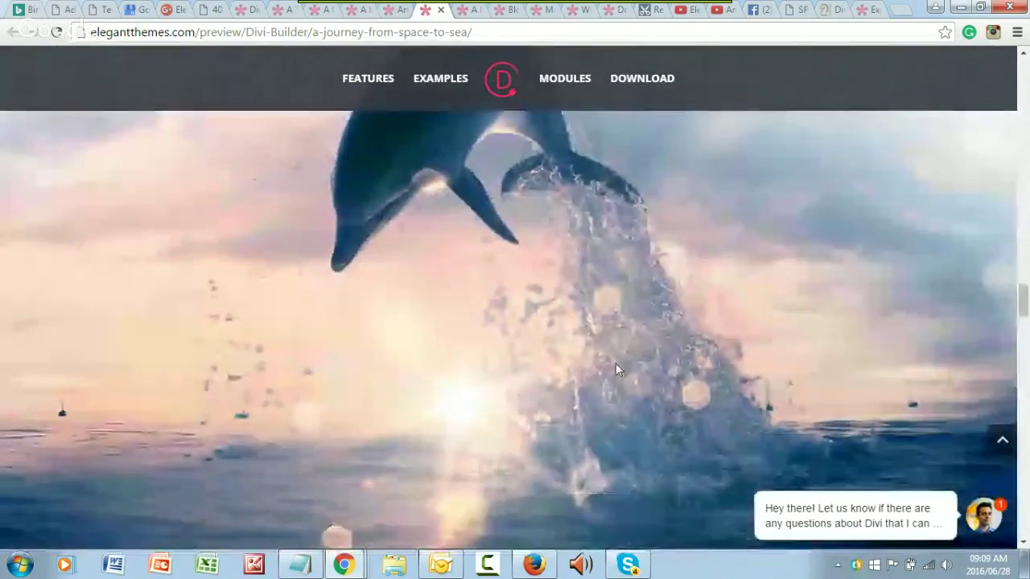
scroll(615, 369, "down", 5)
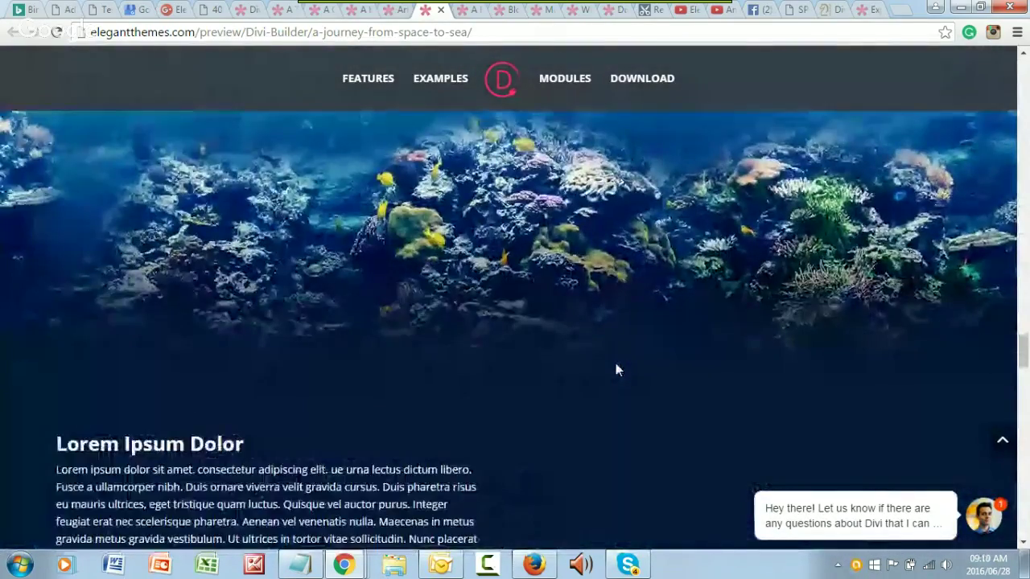
scroll(615, 370, "down", 5)
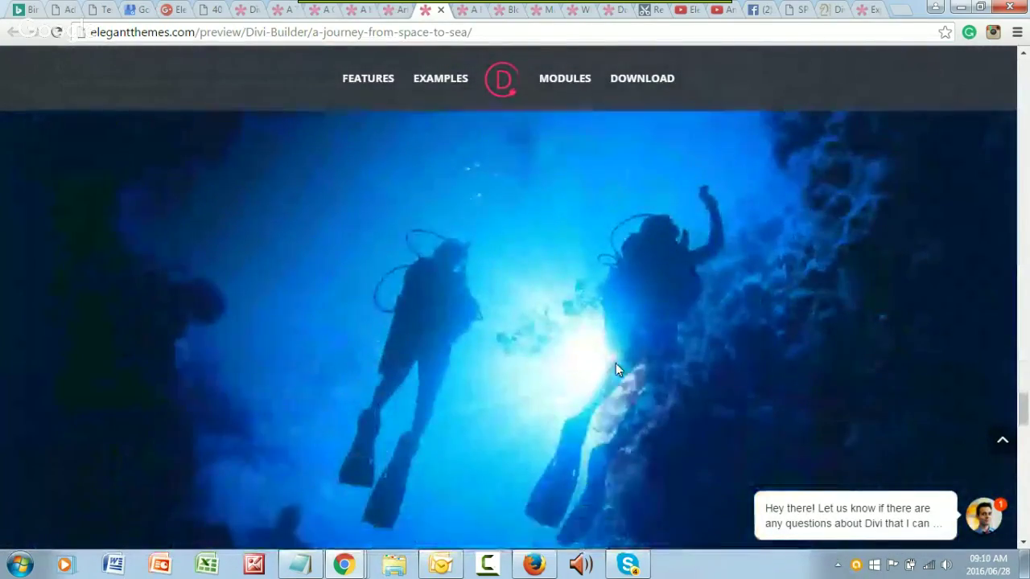
scroll(614, 370, "down", 5)
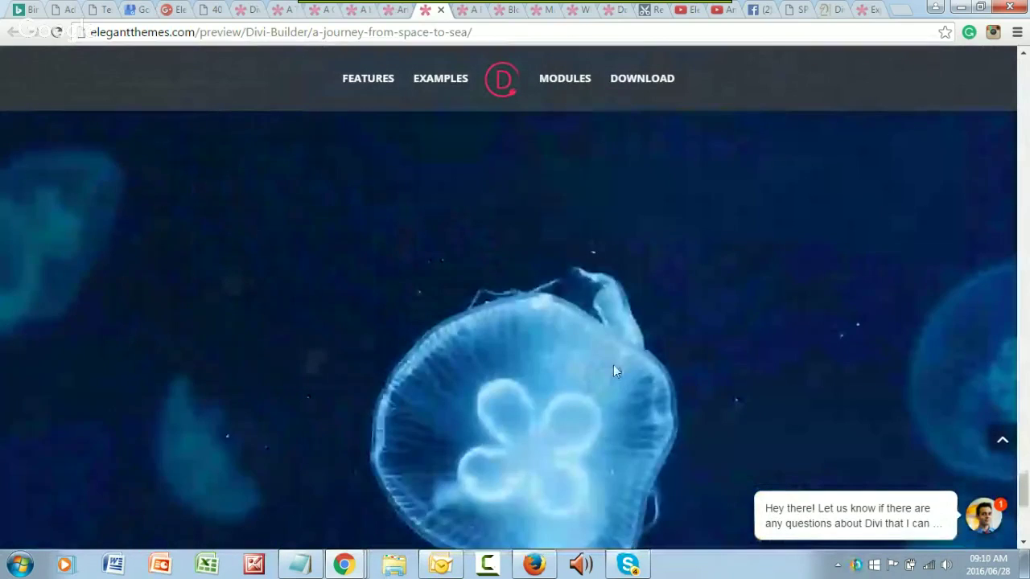
scroll(612, 366, "up", 10)
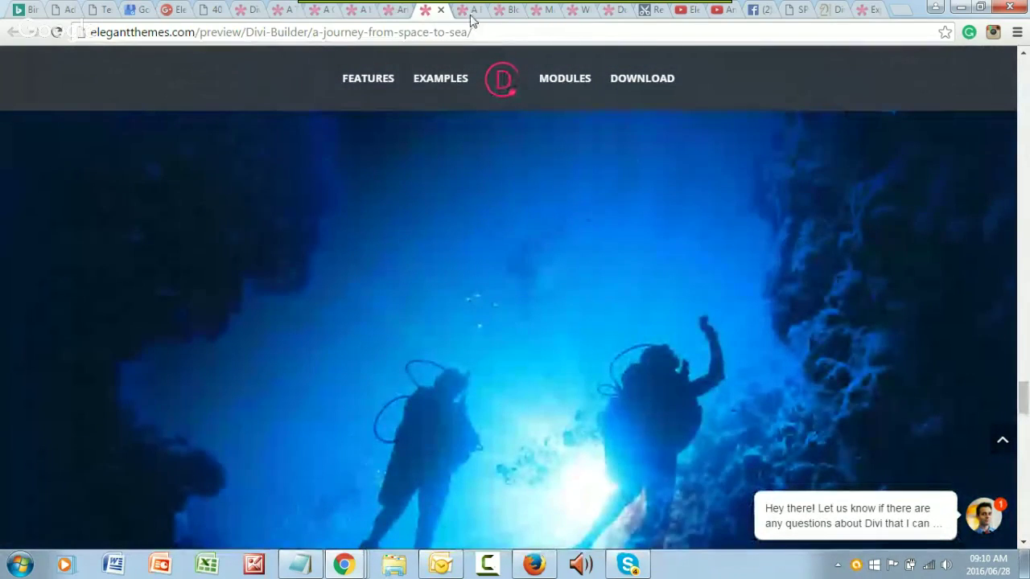
Open the rock exploration example post and examine its mountain background image and overlaid text block
left_click(471, 15)
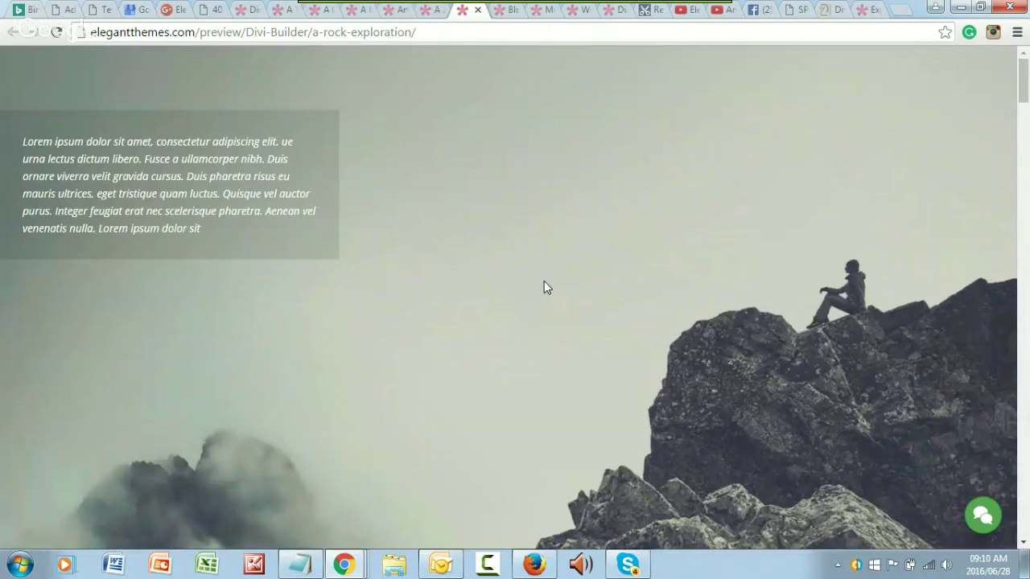
scroll(544, 282, "down", 5)
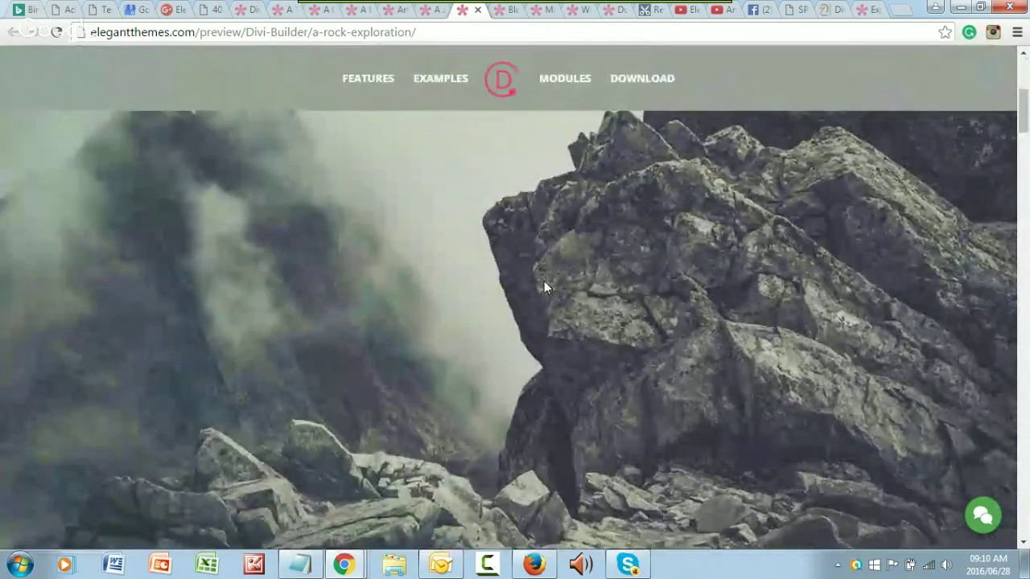
scroll(544, 287, "up", 5)
Open the Bloom plugin preview page and read its introduction and the six opt-in locations, down to Automatic Opt-In Pop-Ups
left_click(509, 11)
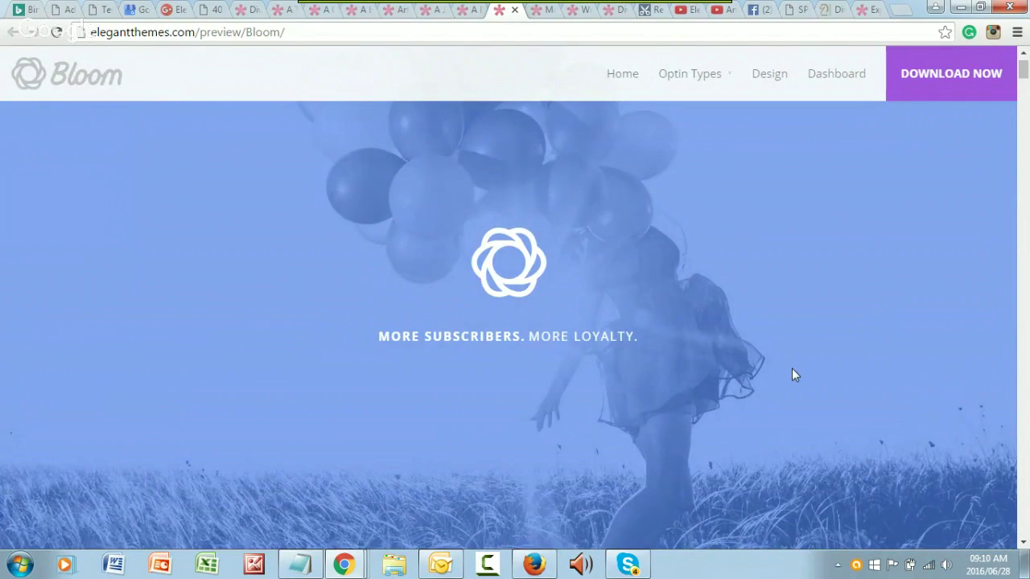
scroll(793, 372, "down", 5)
scroll(205, 458, "down", 8)
scroll(208, 455, "down", 7)
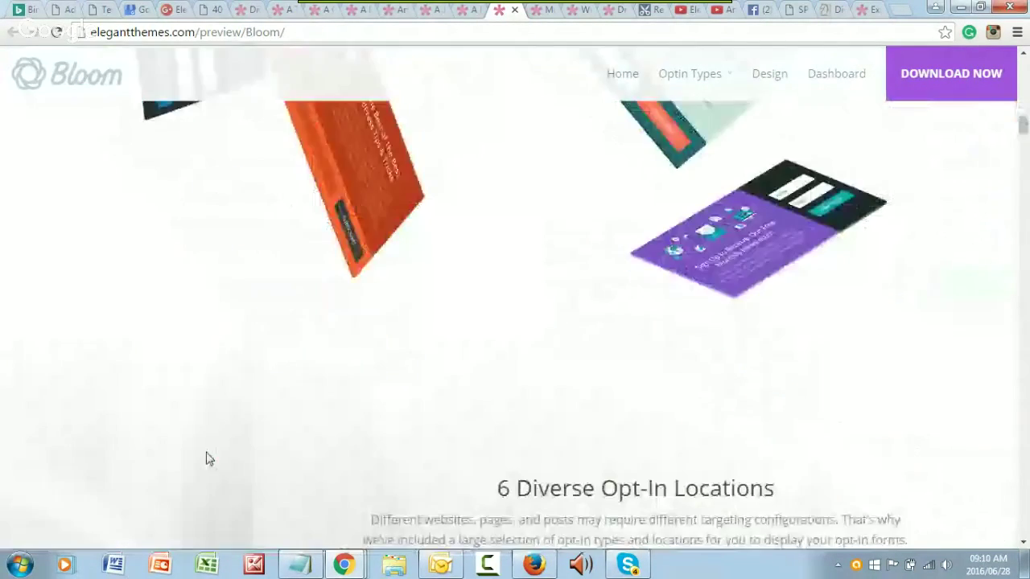
scroll(343, 343, "down", 3)
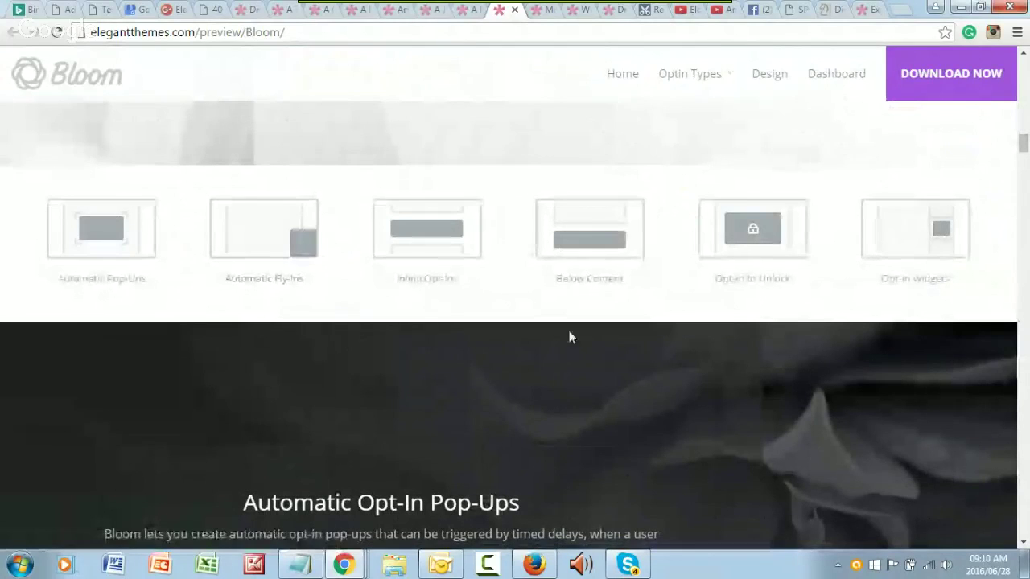
Examine the Automatic Opt-In Pop-Ups section of the Bloom preview page and return to the page's introduction
scroll(195, 350, "down", 8)
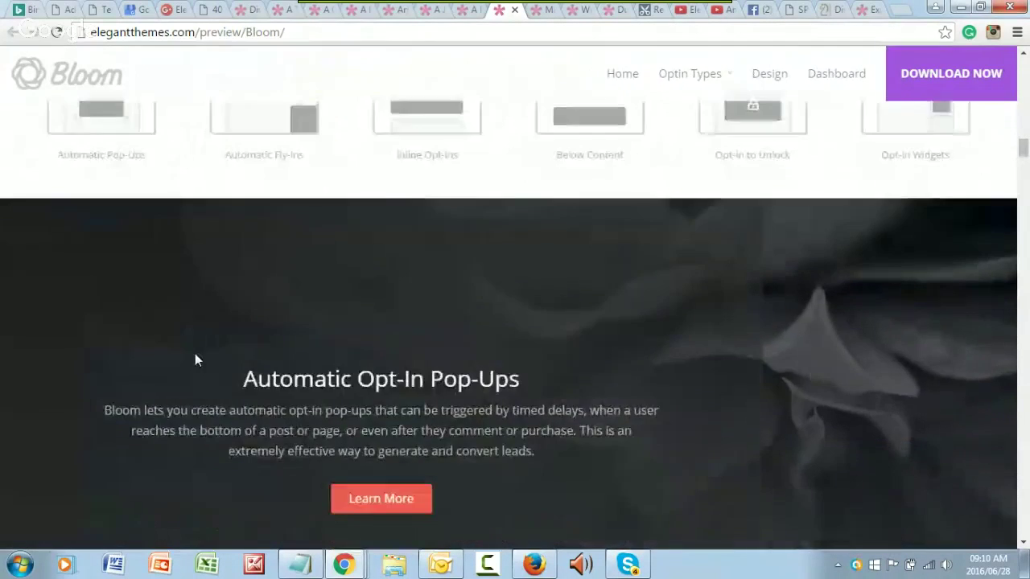
scroll(201, 357, "up", 12)
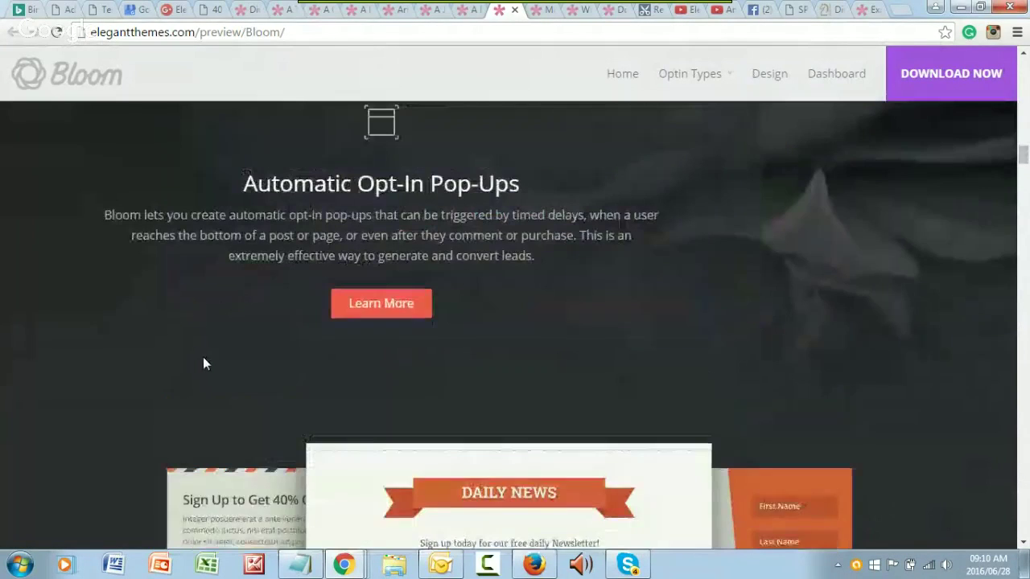
scroll(218, 318, "up", 10)
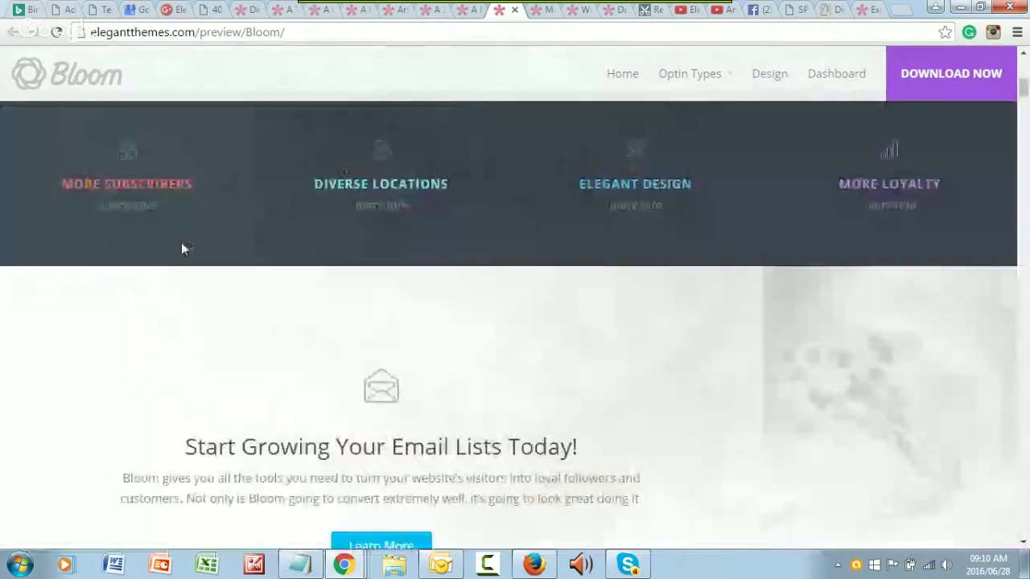
View the social sharing sidebar on the test page preview and examine the Monarch plugin preview down to its Social Floating Sidebar section
left_click(102, 14)
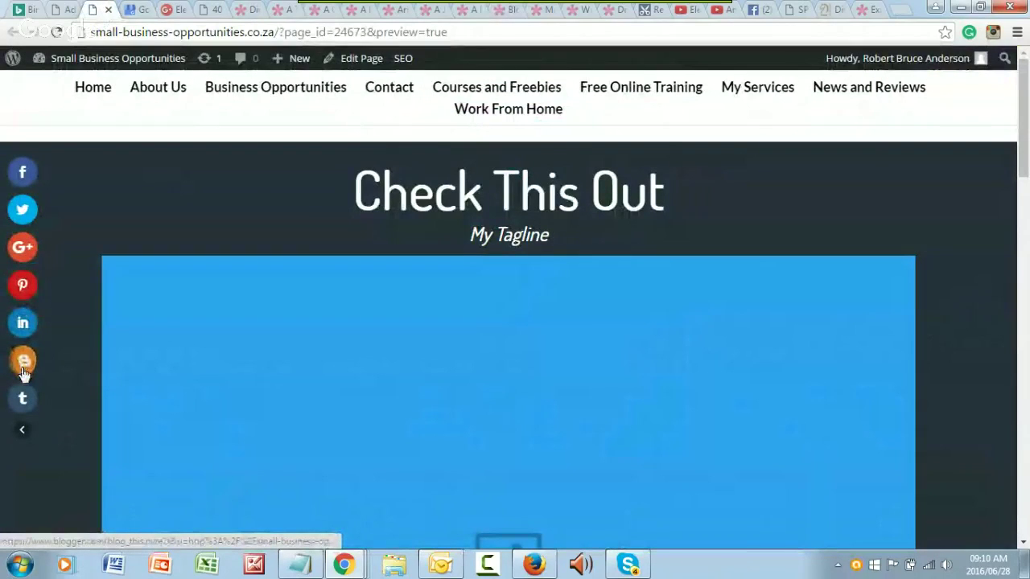
left_click(508, 12)
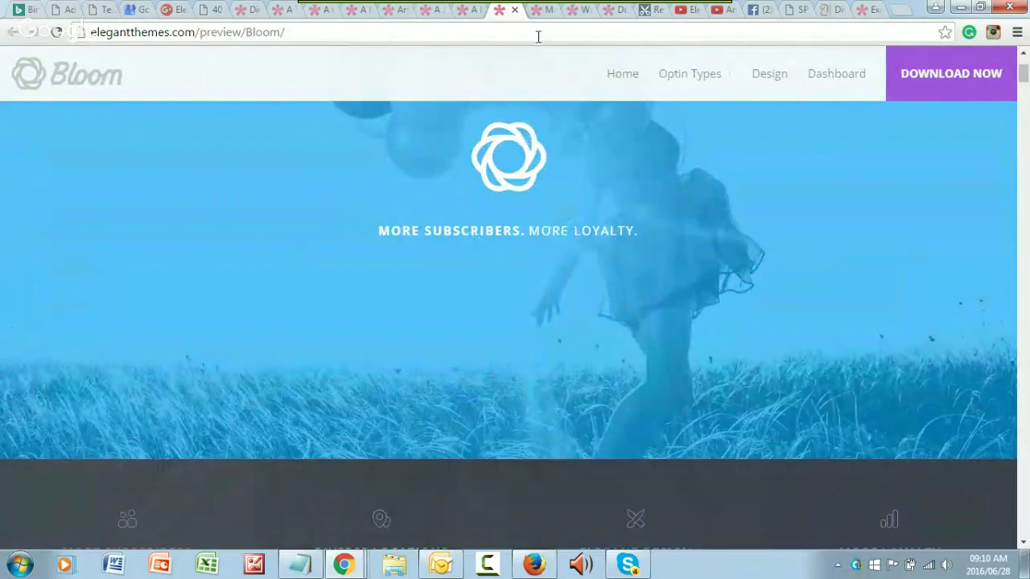
left_click(544, 11)
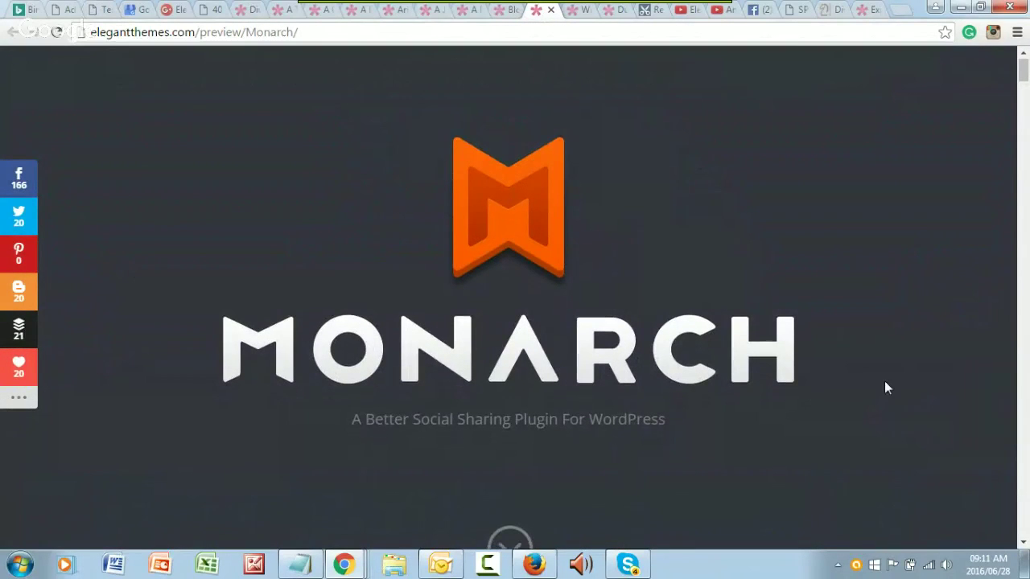
scroll(880, 383, "down", 3)
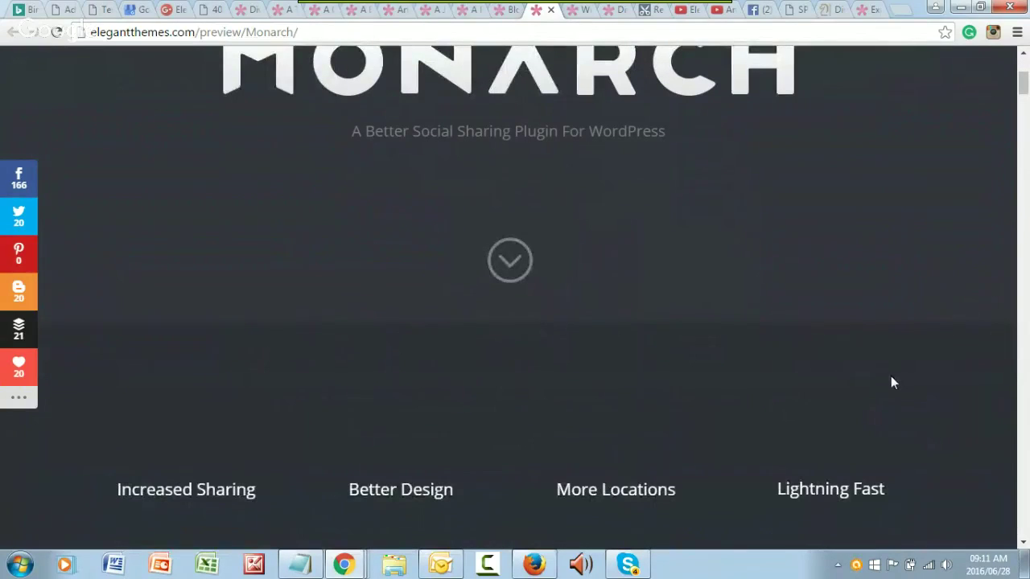
scroll(726, 433, "down", 6)
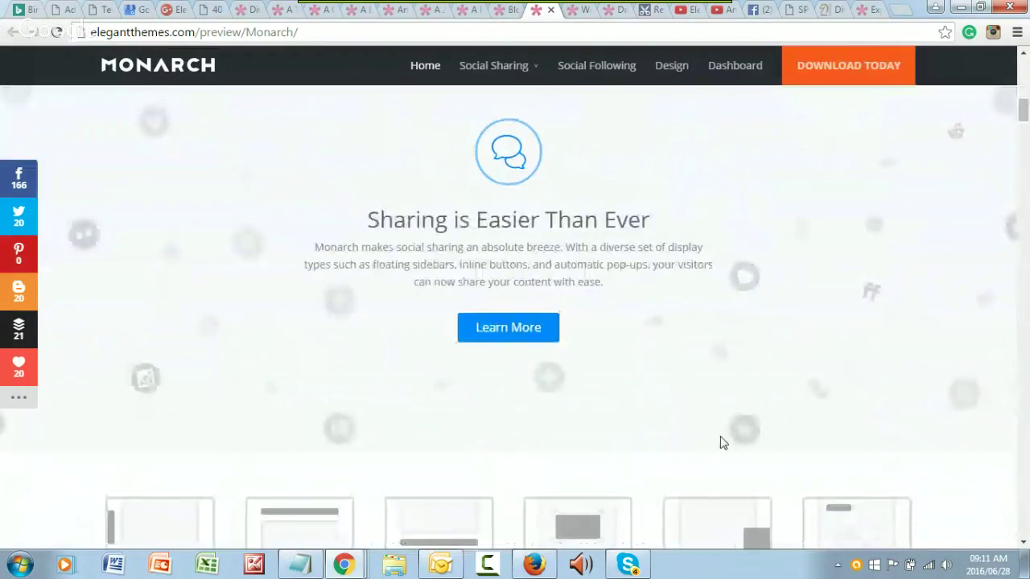
scroll(720, 438, "down", 4)
scroll(718, 436, "down", 3)
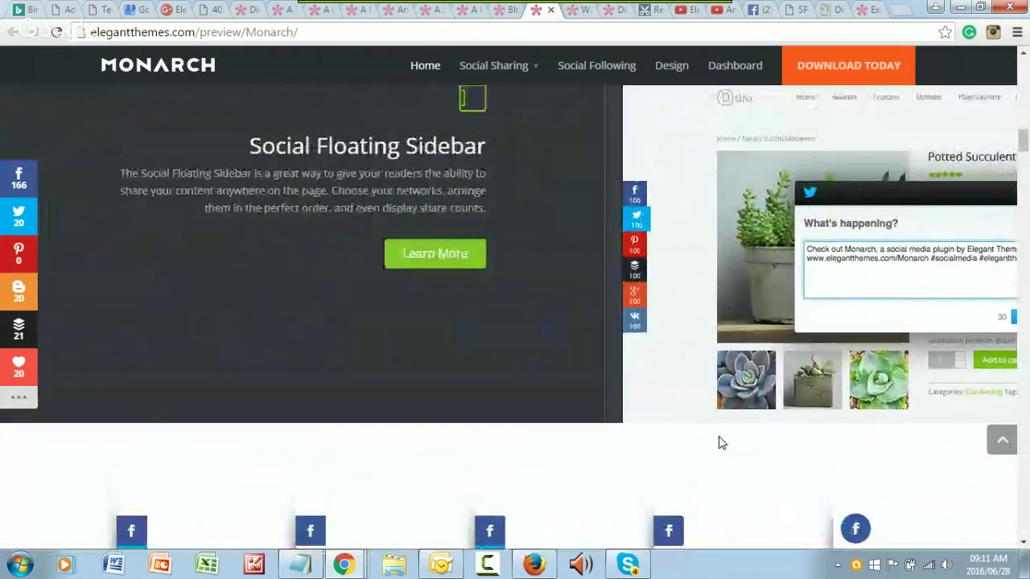
scroll(722, 444, "up", 12)
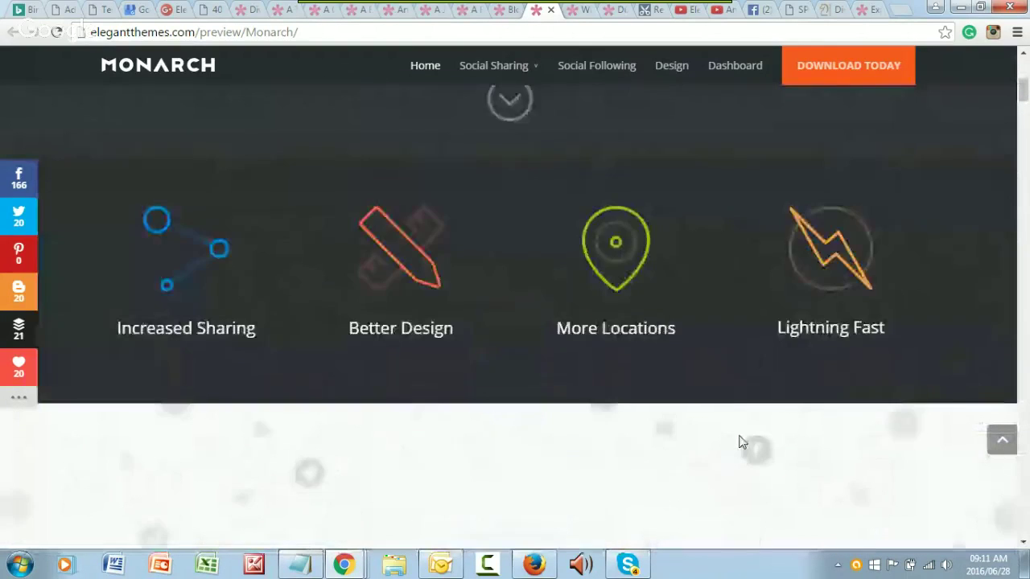
scroll(740, 439, "up", 5)
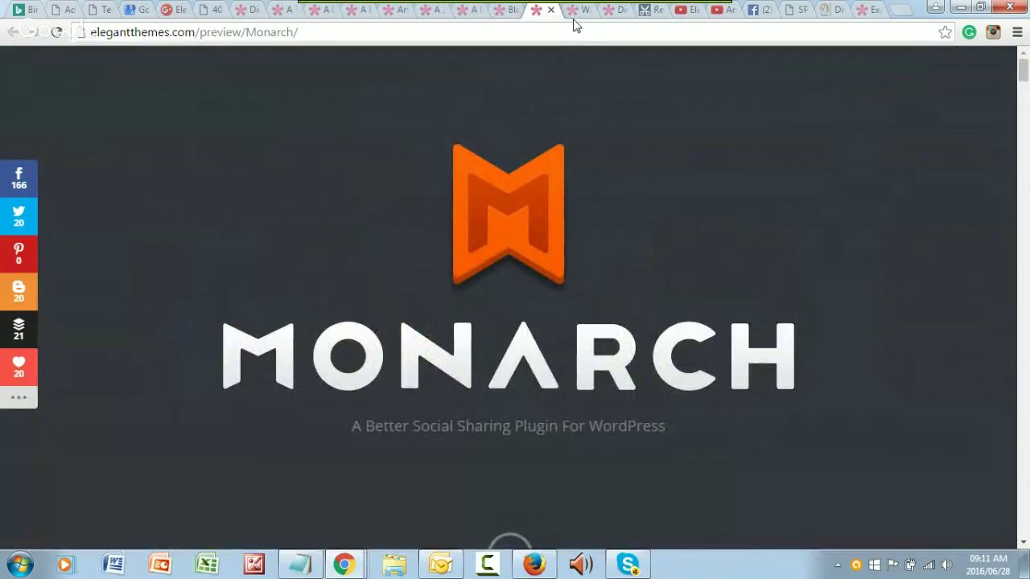
Browse the Divi and Extra entries in the Elegant Themes WordPress Themes Gallery and view the Divi live demo homepage
left_click(576, 18)
scroll(372, 273, "down", 3)
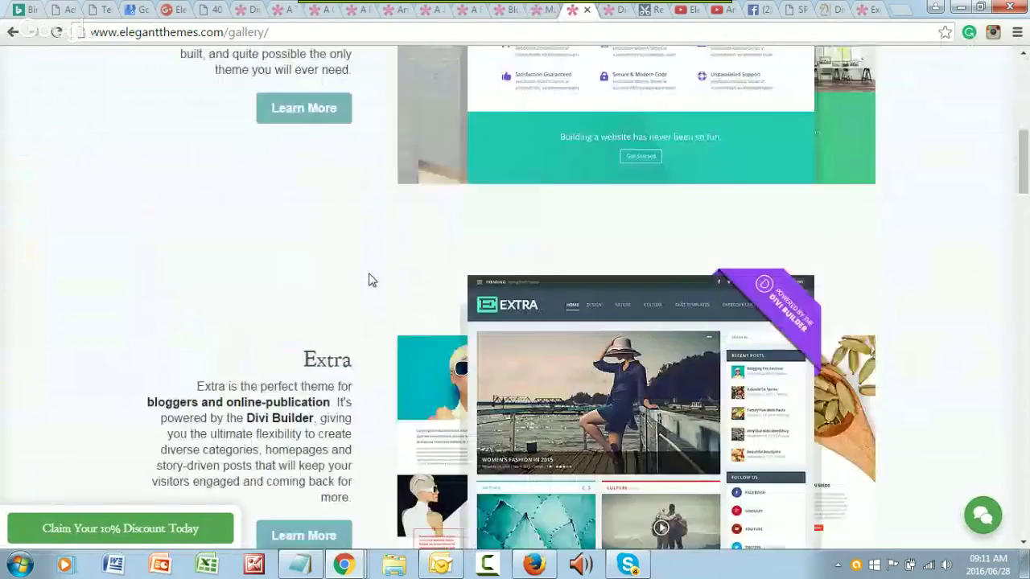
scroll(373, 276, "up", 7)
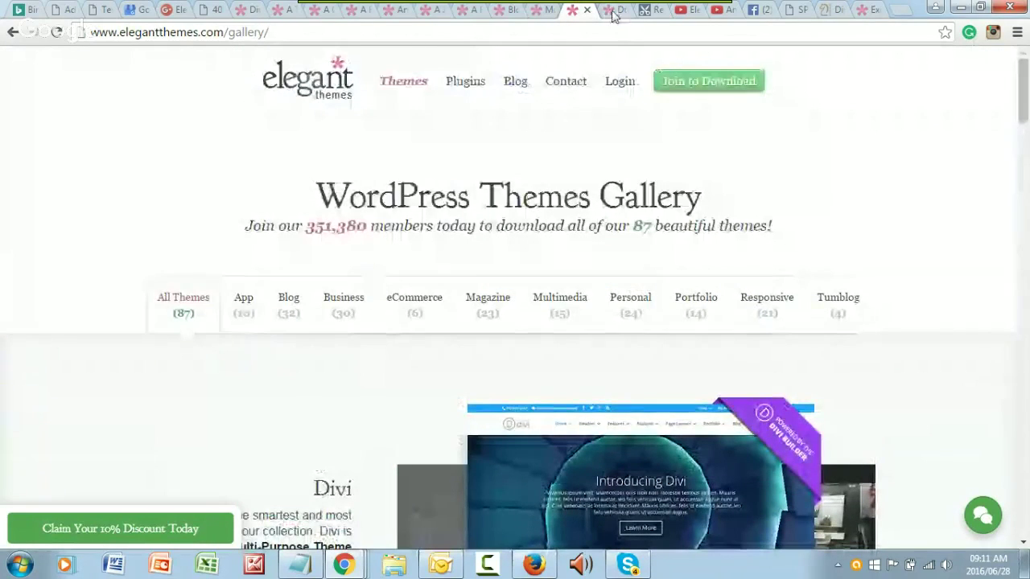
left_click(612, 11)
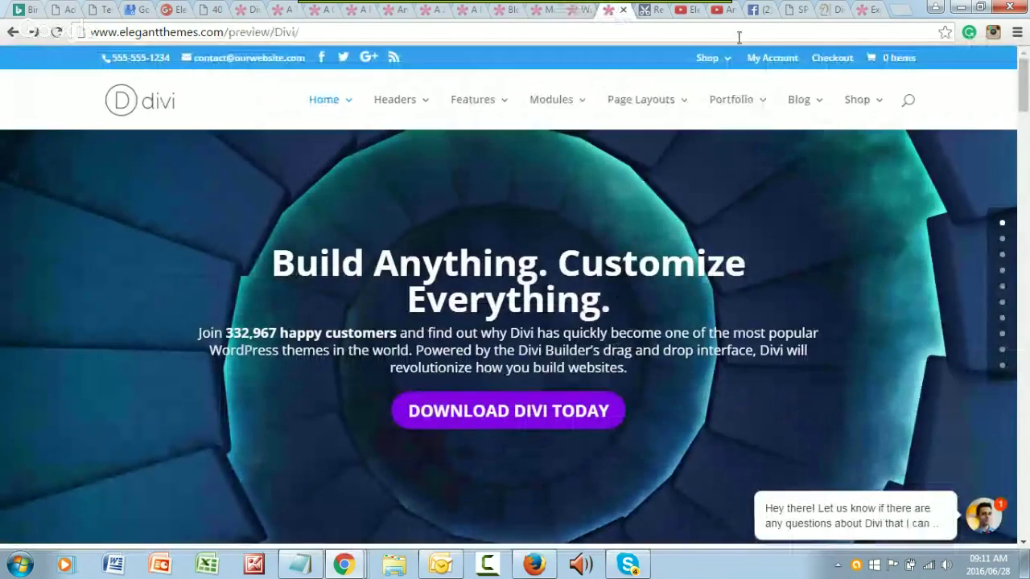
Open the Elegant Themes YouTube channel and look through its popular uploads, created playlists and recent uploads
left_click(685, 13)
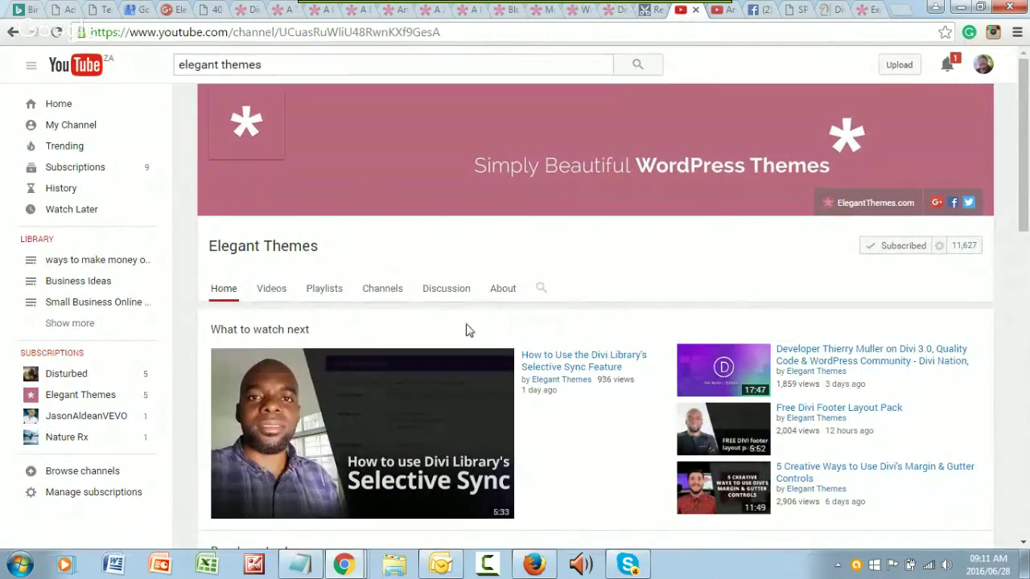
scroll(480, 333, "down", 5)
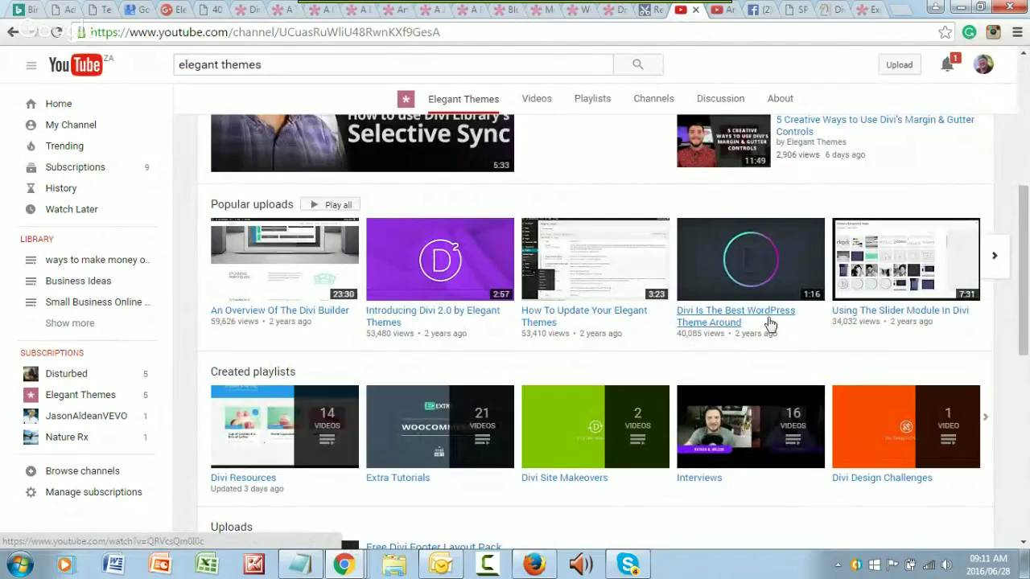
scroll(810, 286, "down", 5)
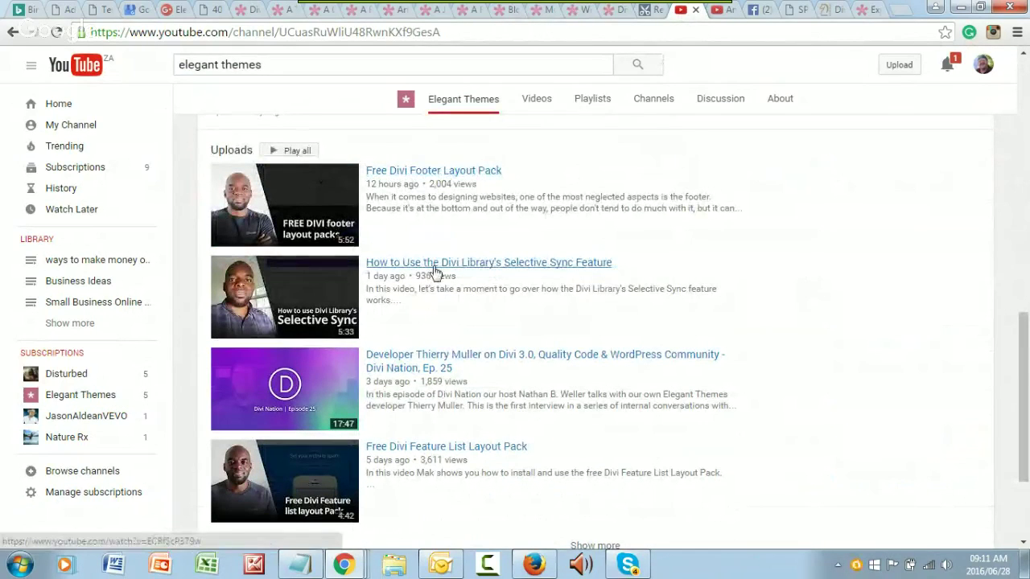
scroll(609, 368, "up", 8)
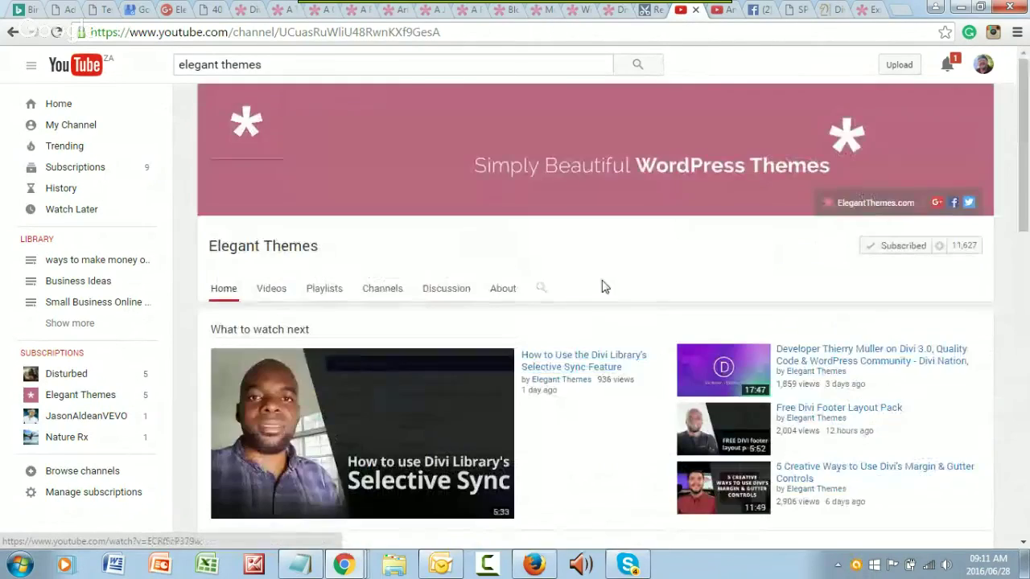
Open the "An Overview Of The Divi Builder, Version Three" video and browse the Divi Tutorials playlist from its end to its first entry
left_click(724, 12)
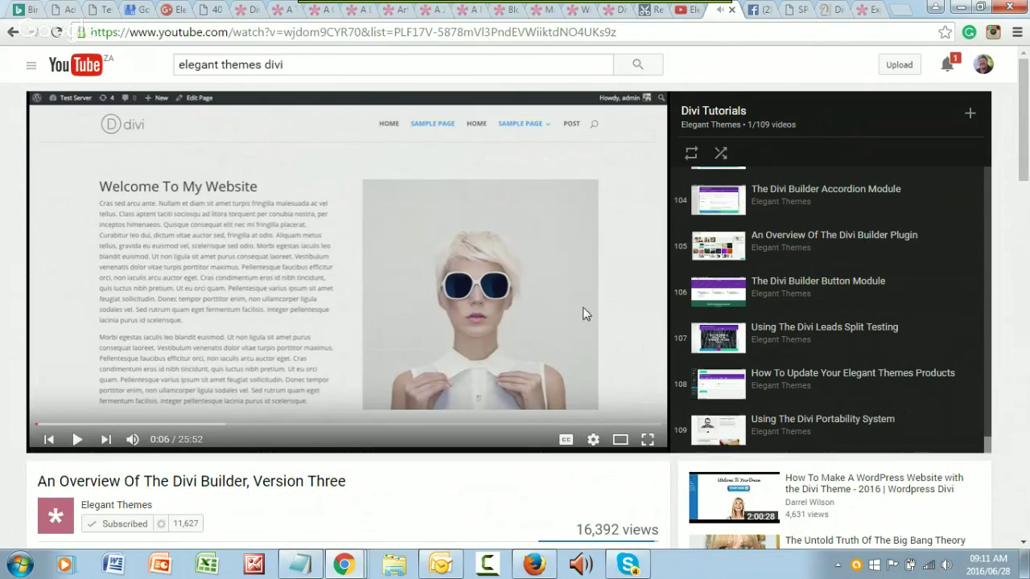
scroll(580, 310, "down", 1)
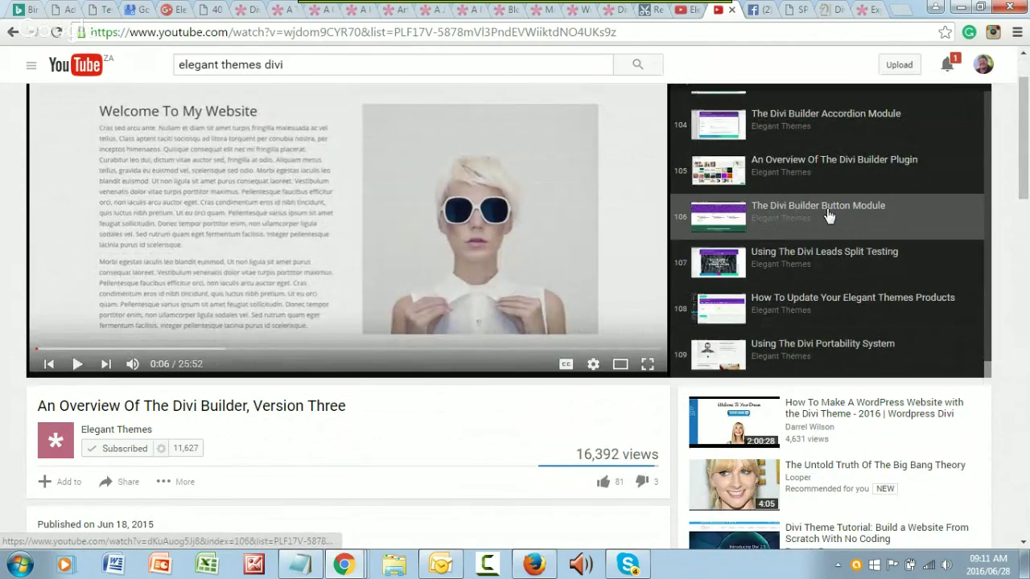
scroll(853, 220, "up", 3)
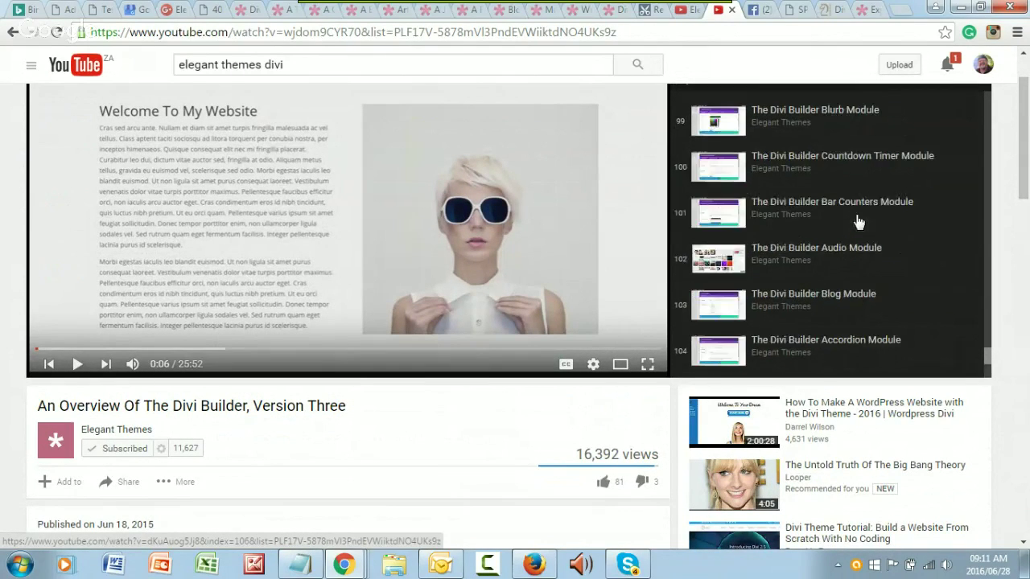
scroll(859, 222, "up", 20)
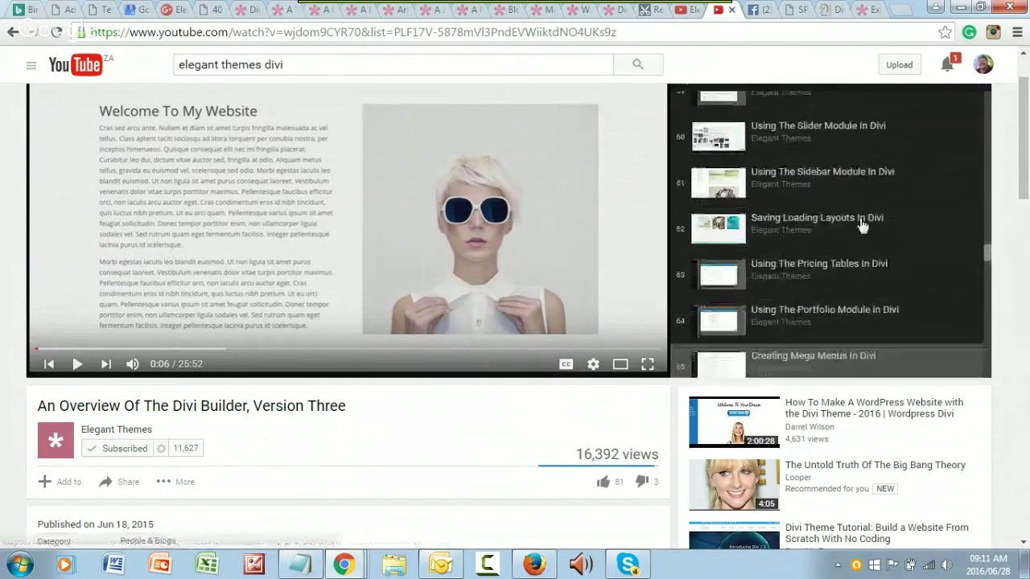
scroll(859, 224, "up", 20)
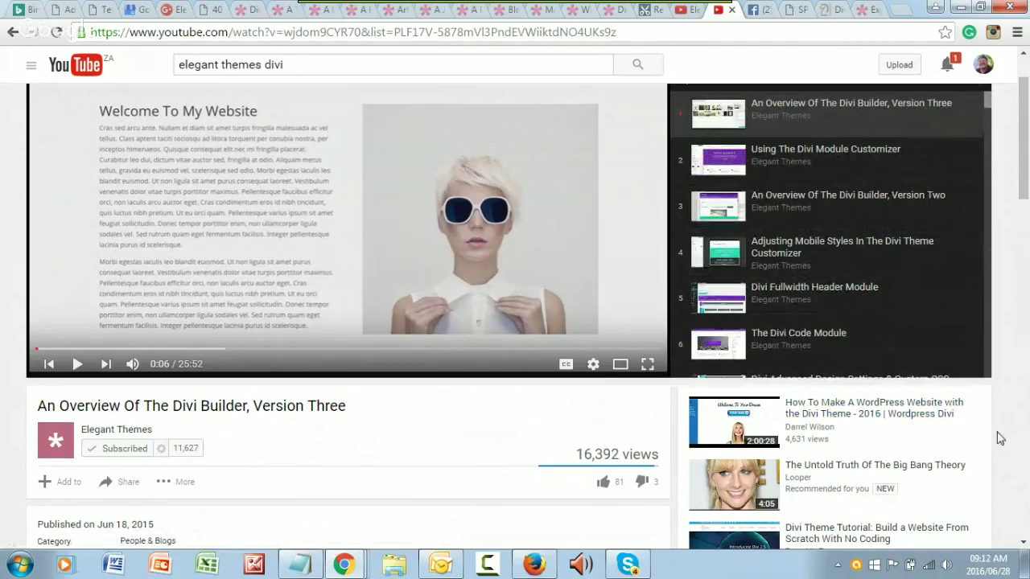
Look through the suggested Divi videos on the Divi Builder overview video's page
scroll(572, 477, "down", 10)
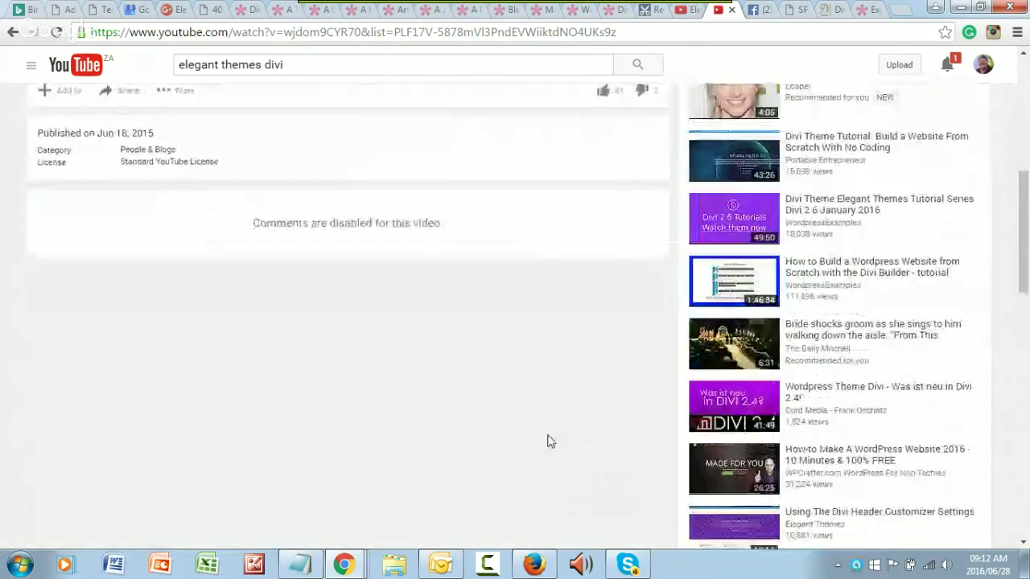
scroll(550, 440, "down", 5)
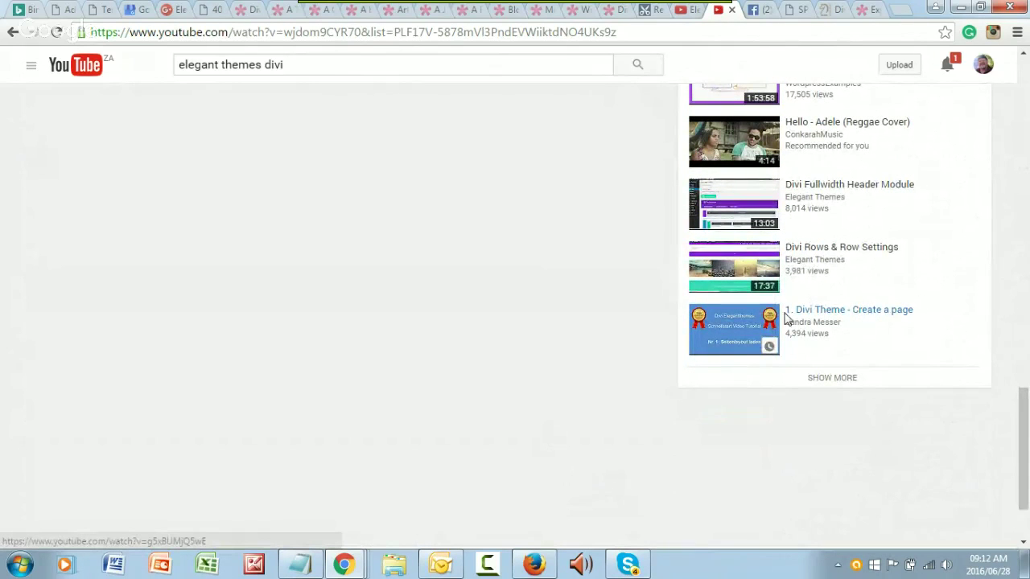
scroll(331, 362, "up", 12)
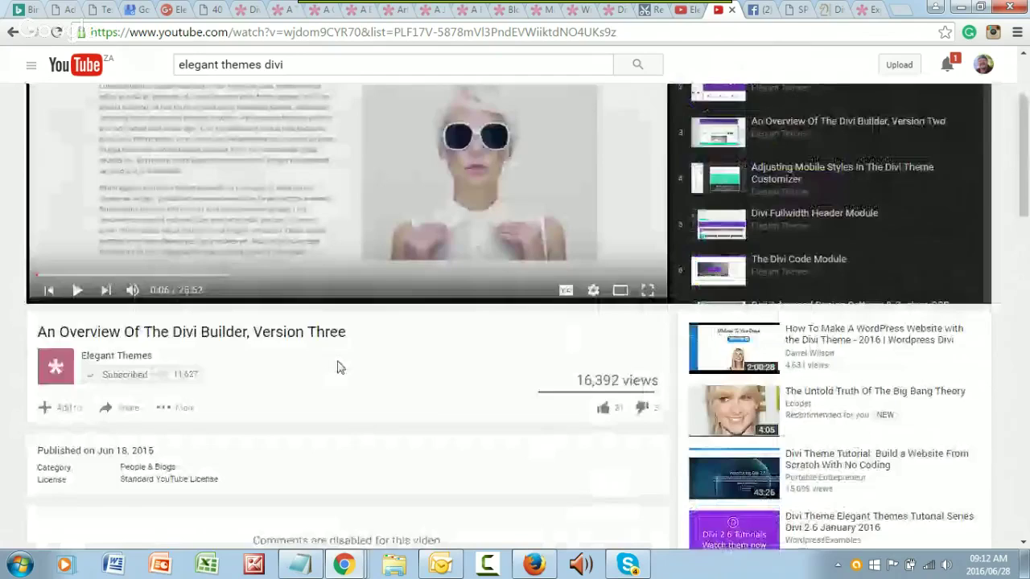
scroll(338, 362, "down", 5)
scroll(823, 409, "down", 3)
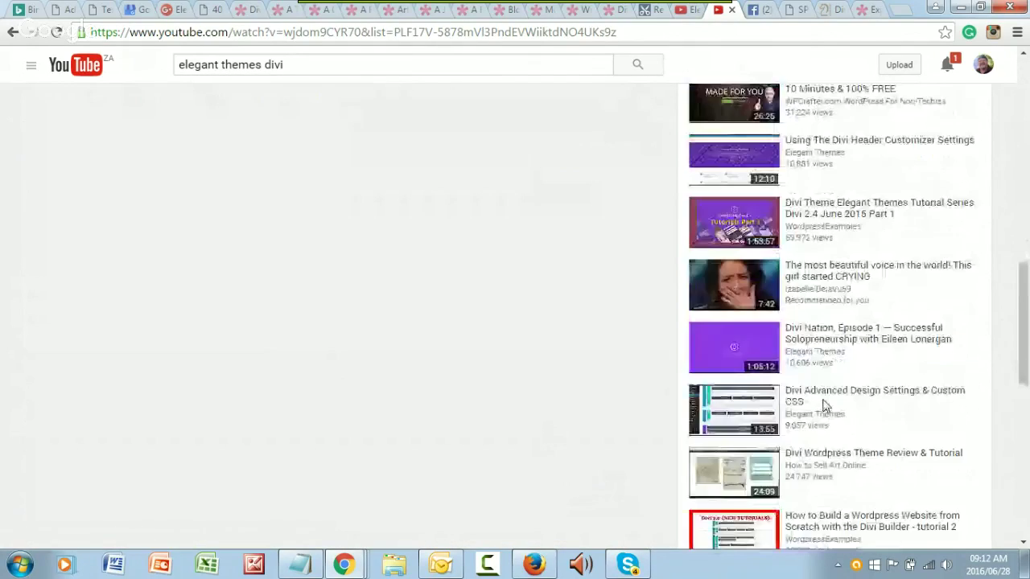
left_click(823, 404)
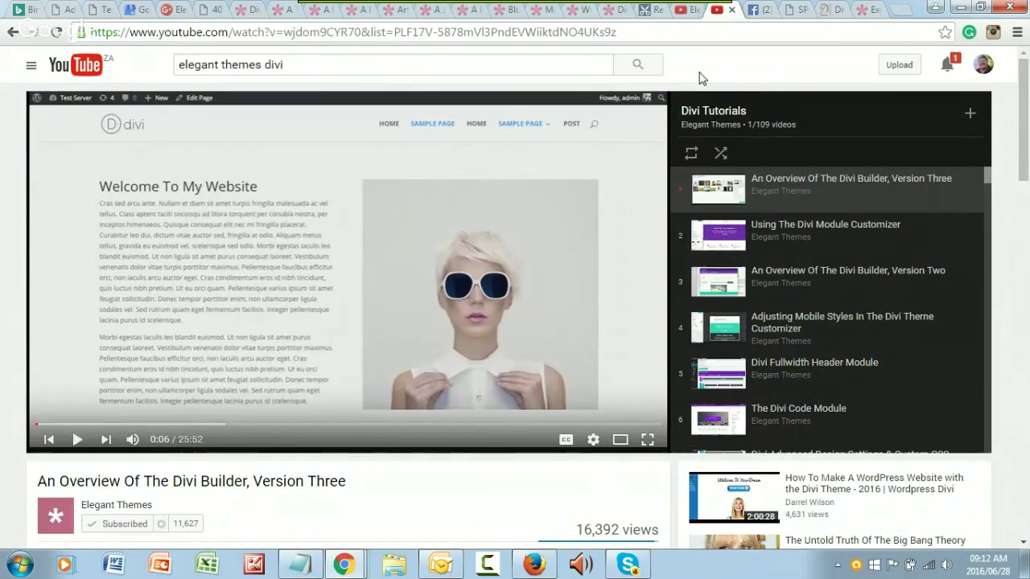
Open the Divi Theme Users Facebook group and highlight the group's name in the search field
left_click(756, 11)
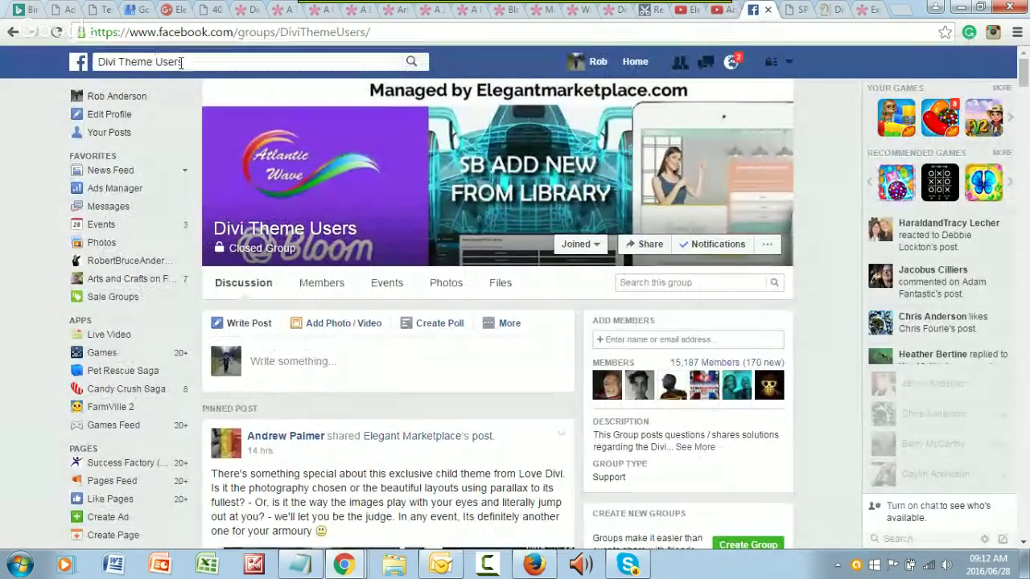
left_click(106, 57)
triple_click(96, 58)
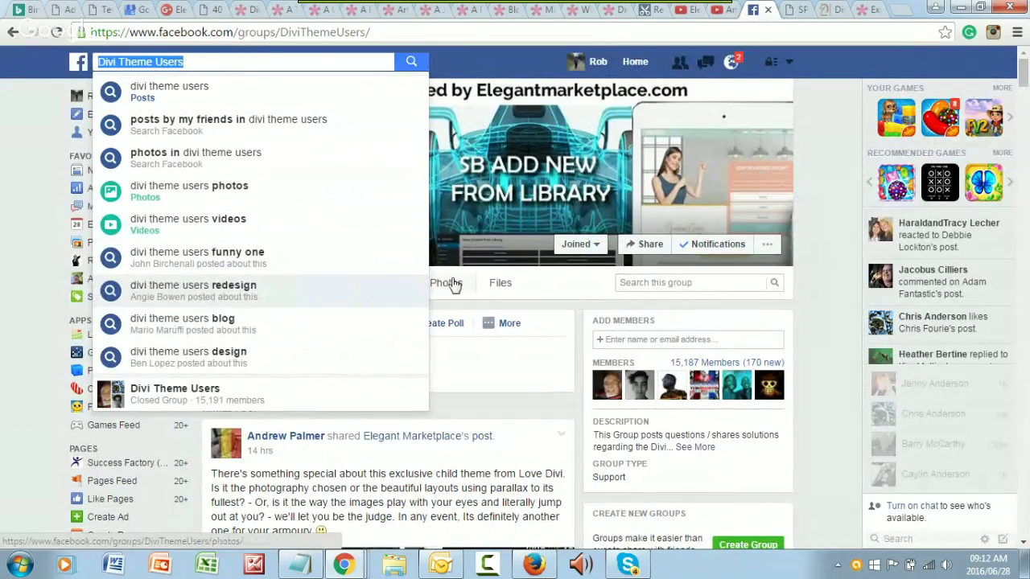
left_click(828, 107)
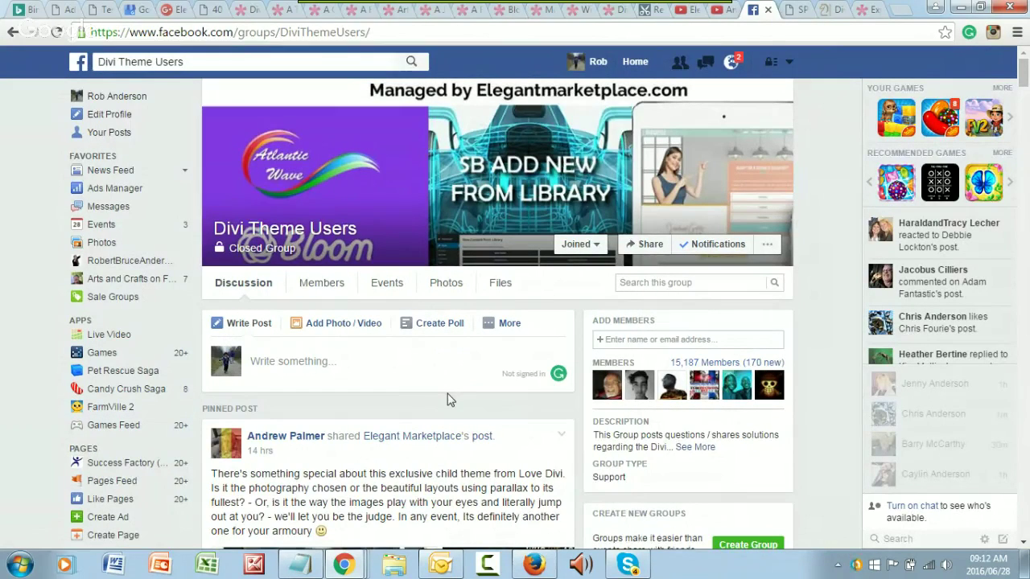
Examine the Divi Theme Users group's pinned post about the SPACIOUS Divi child theme
scroll(402, 404, "down", 5)
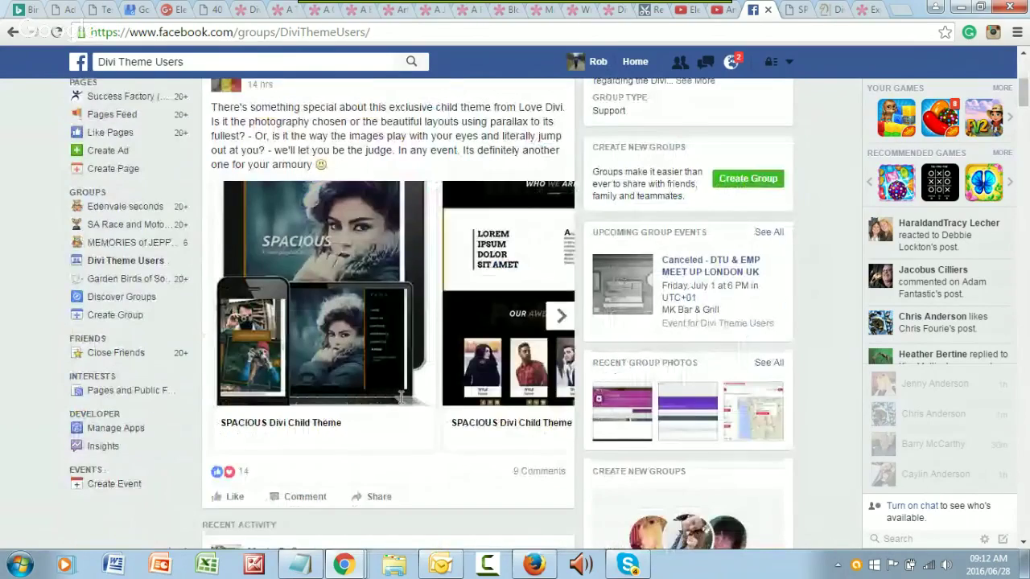
scroll(330, 450, "up", 2)
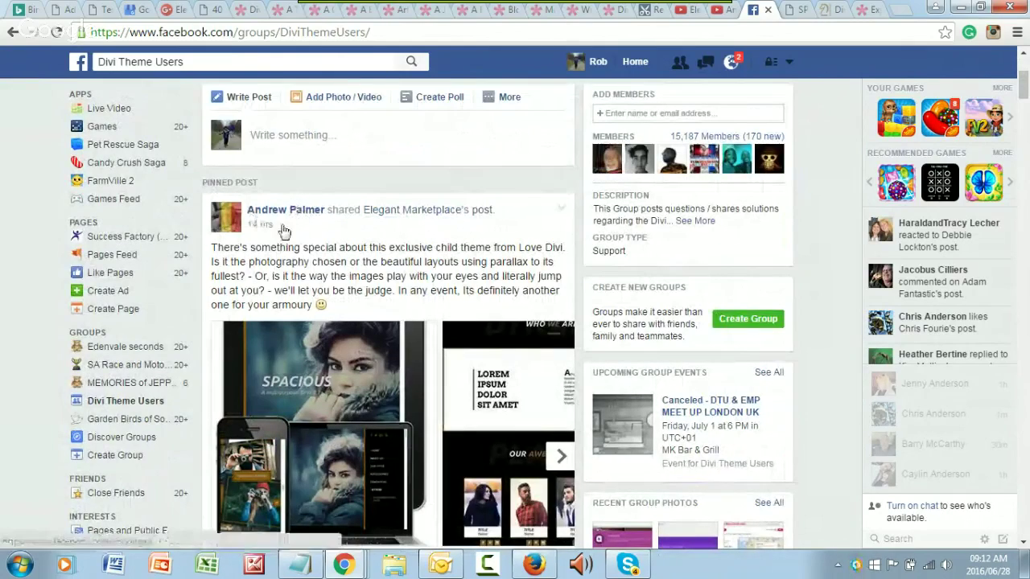
scroll(353, 284, "down", 2)
scroll(352, 285, "up", 5)
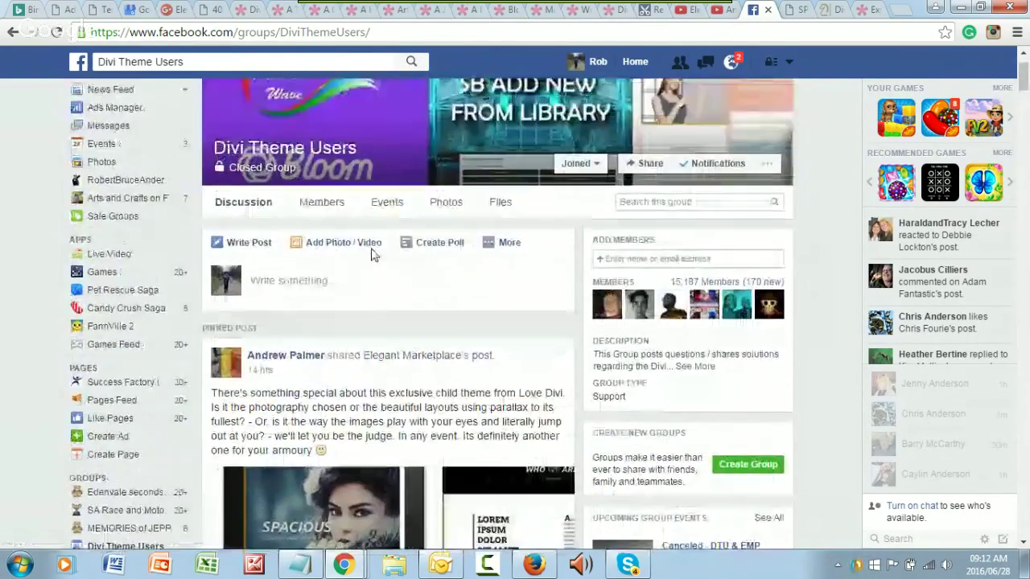
scroll(338, 366, "down", 5)
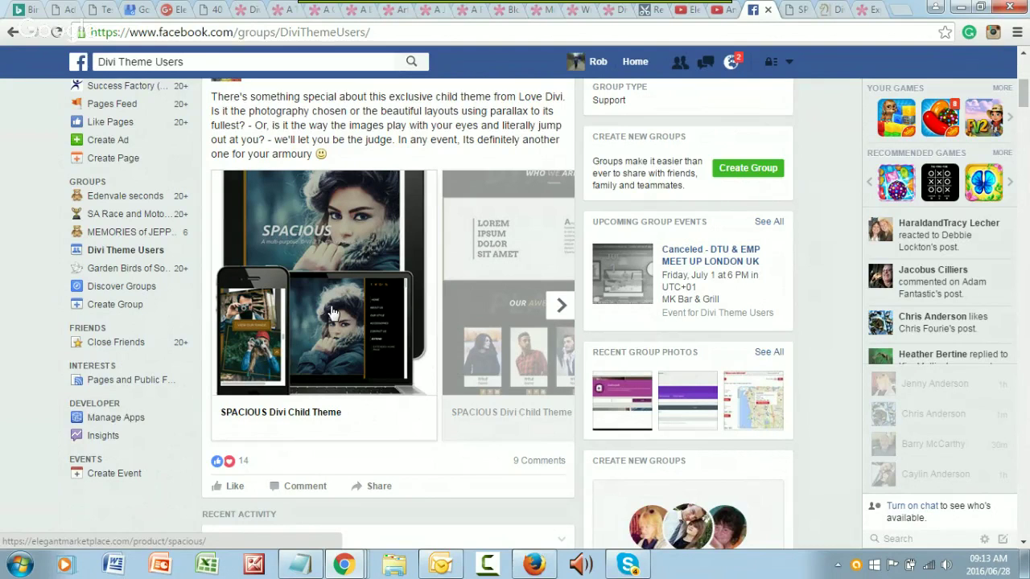
Look through the recent member posts in the Divi Theme Users group below the pinned SPACIOUS post
scroll(333, 317, "down", 1)
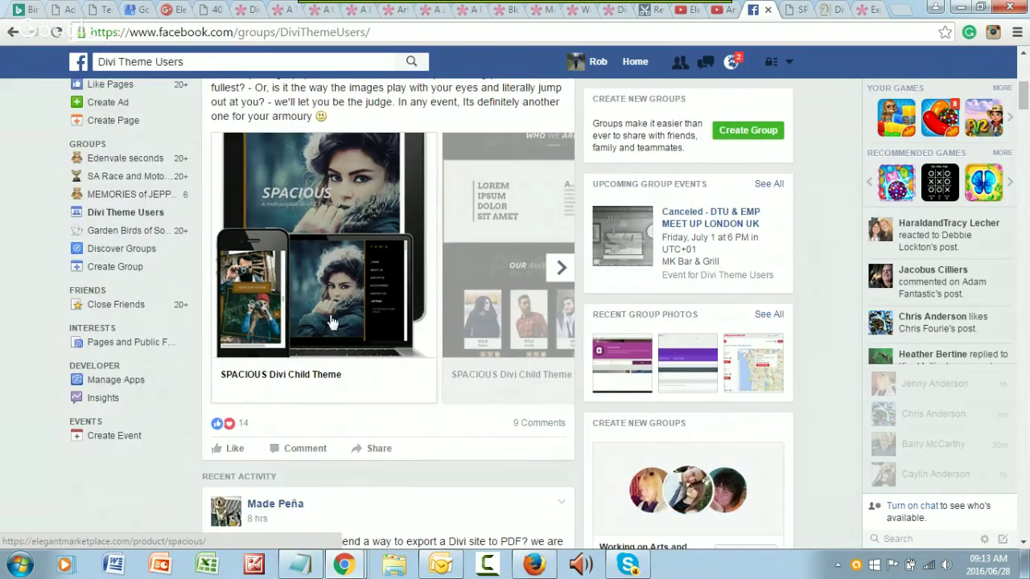
scroll(333, 320, "down", 5)
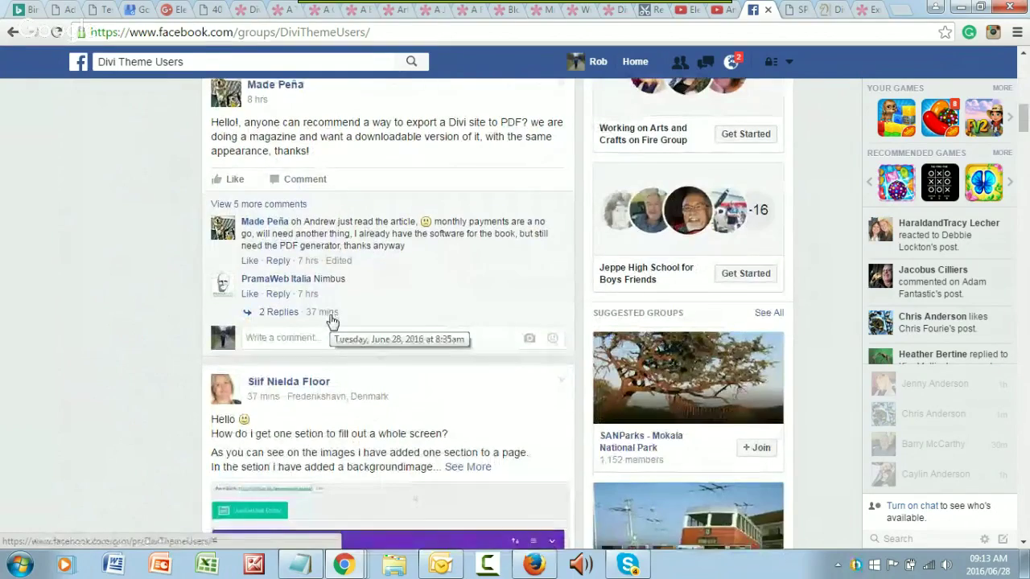
scroll(333, 321, "down", 5)
scroll(335, 321, "down", 10)
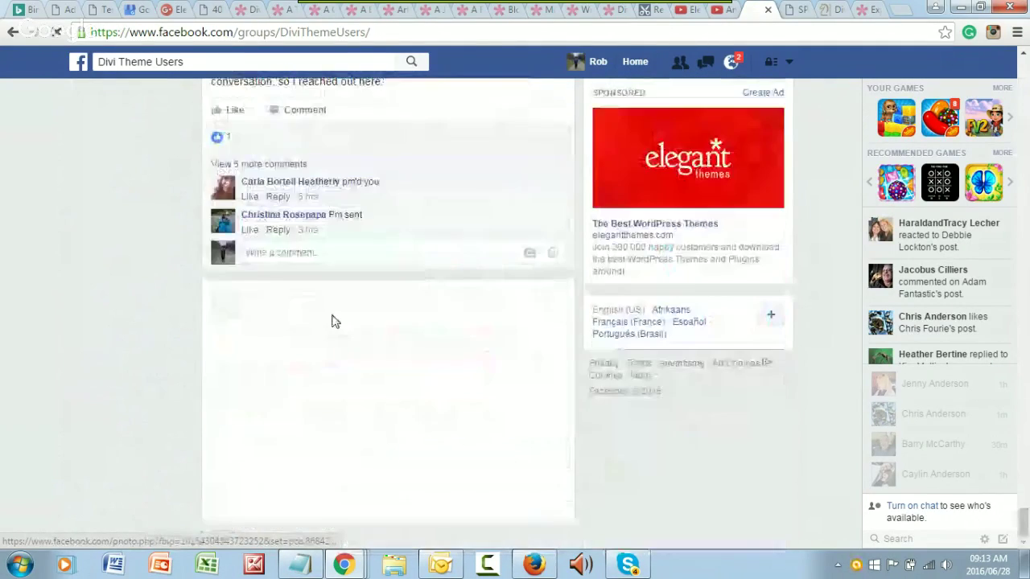
scroll(334, 321, "up", 8)
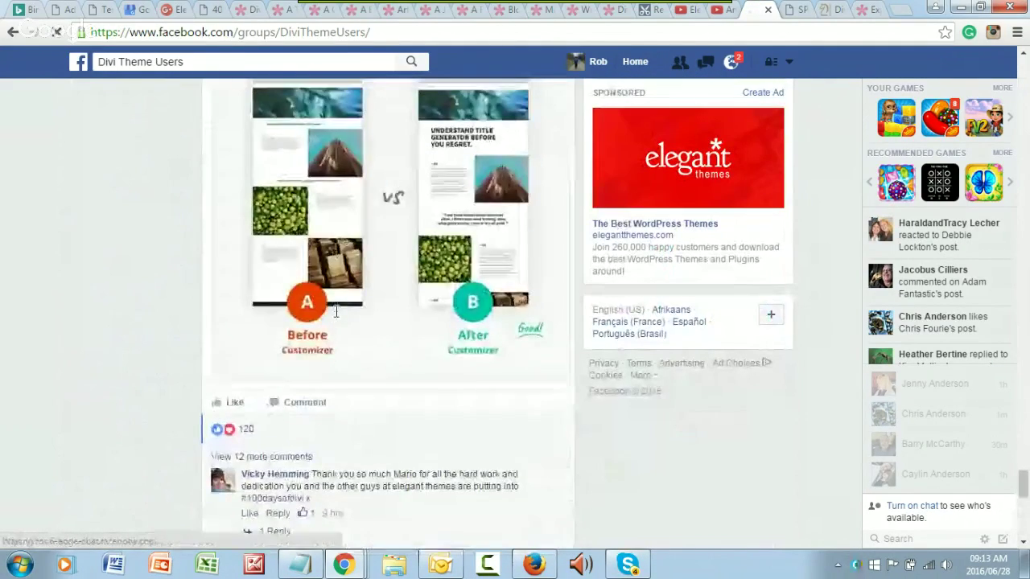
Review the SPACIOUS child theme's product page on Elegant Marketplace, including its preview images
left_click(801, 13)
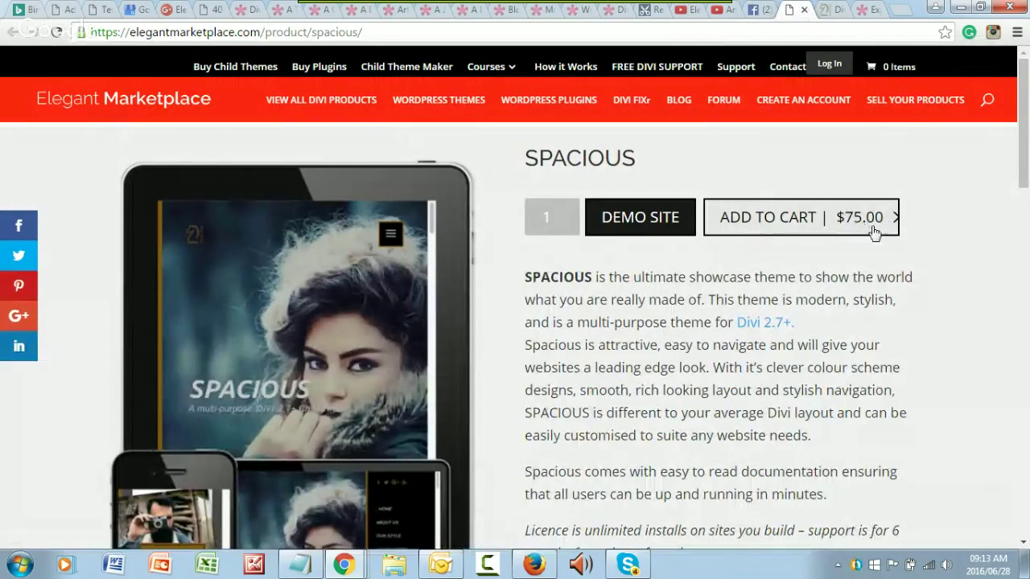
scroll(224, 336, "down", 8)
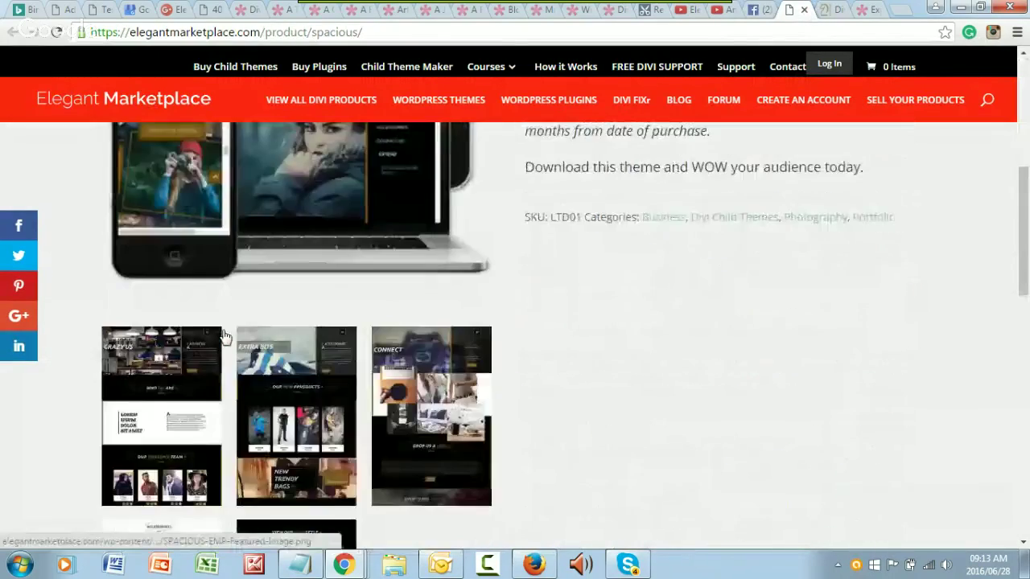
scroll(225, 336, "up", 6)
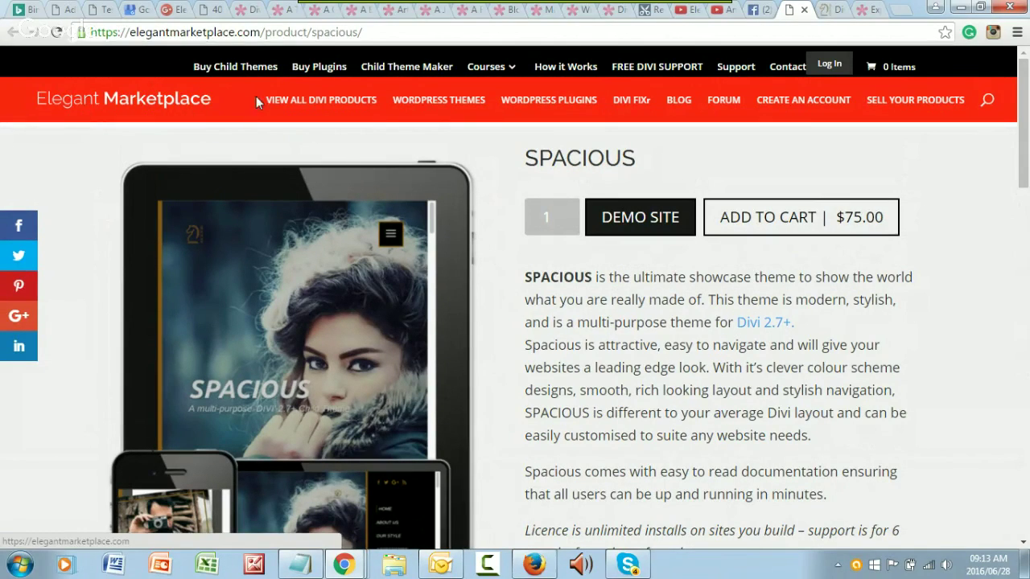
View the SPACIOUS live demo site alongside its Elegant Marketplace product page, ending on the demo
left_click(837, 10)
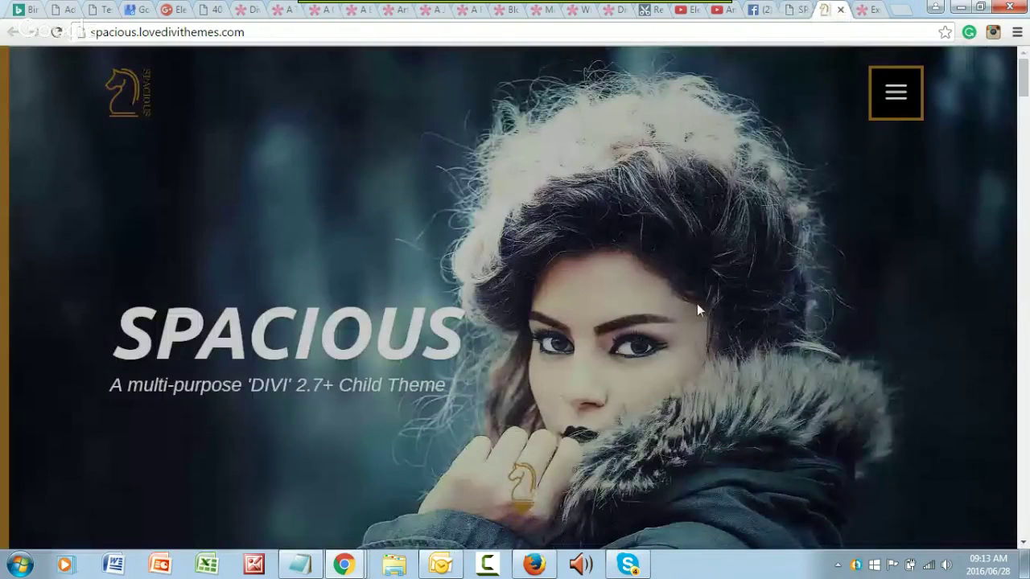
left_click(867, 11)
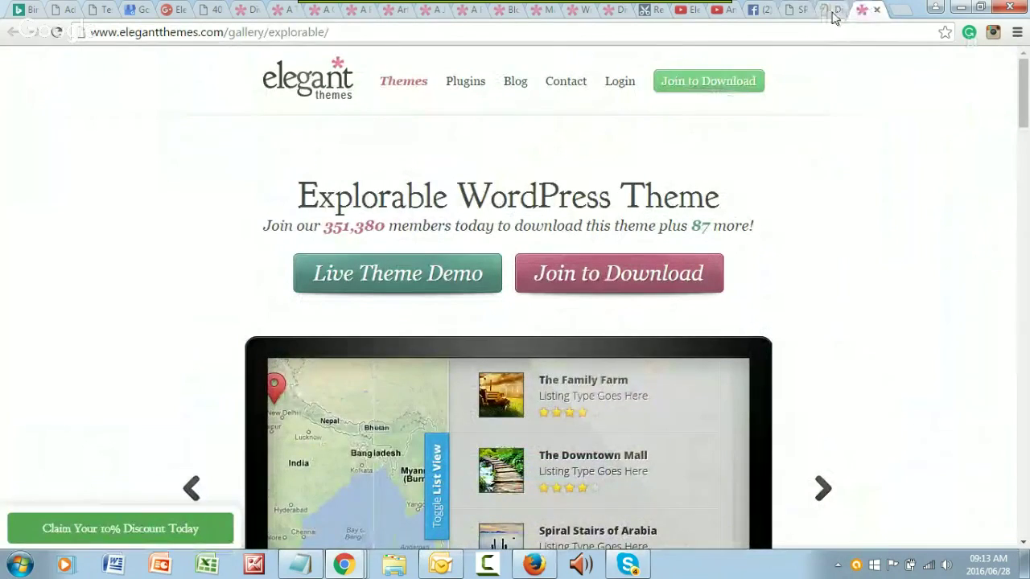
left_click(829, 13)
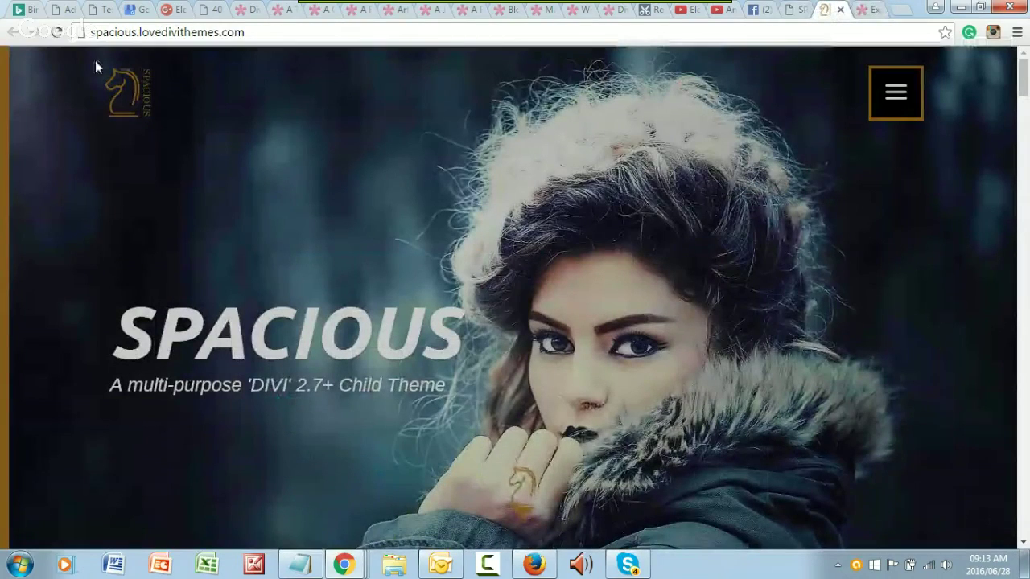
left_click(796, 13)
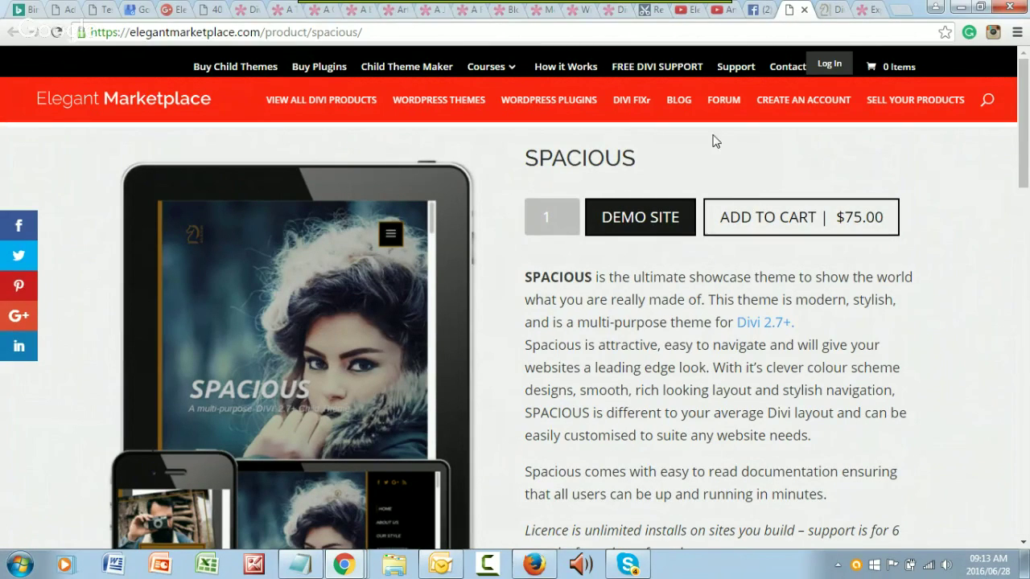
left_click(833, 11)
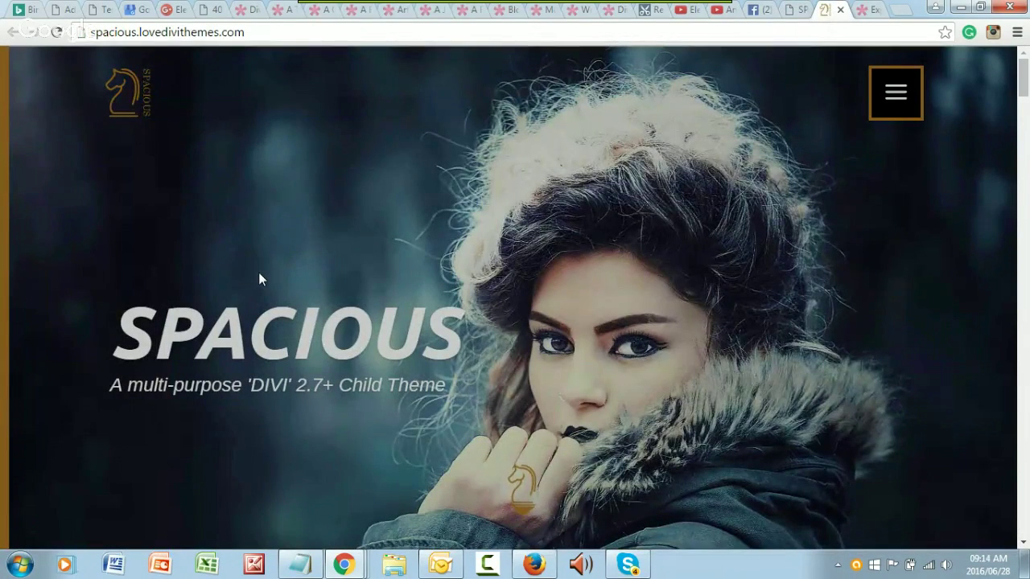
Open and close the SPACIOUS demo's slide-out navigation menu twice
left_click(899, 95)
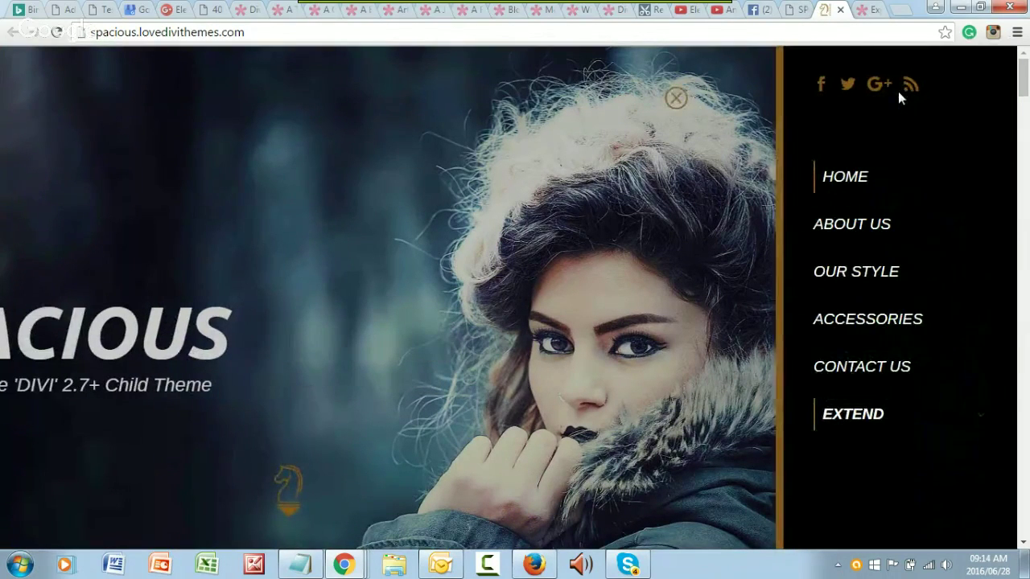
left_click(676, 99)
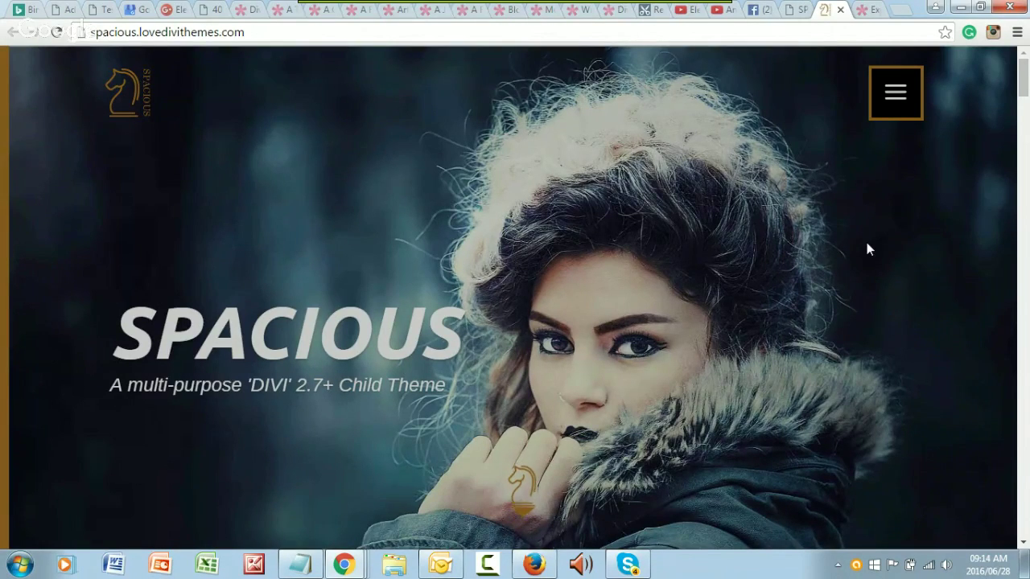
left_click(896, 93)
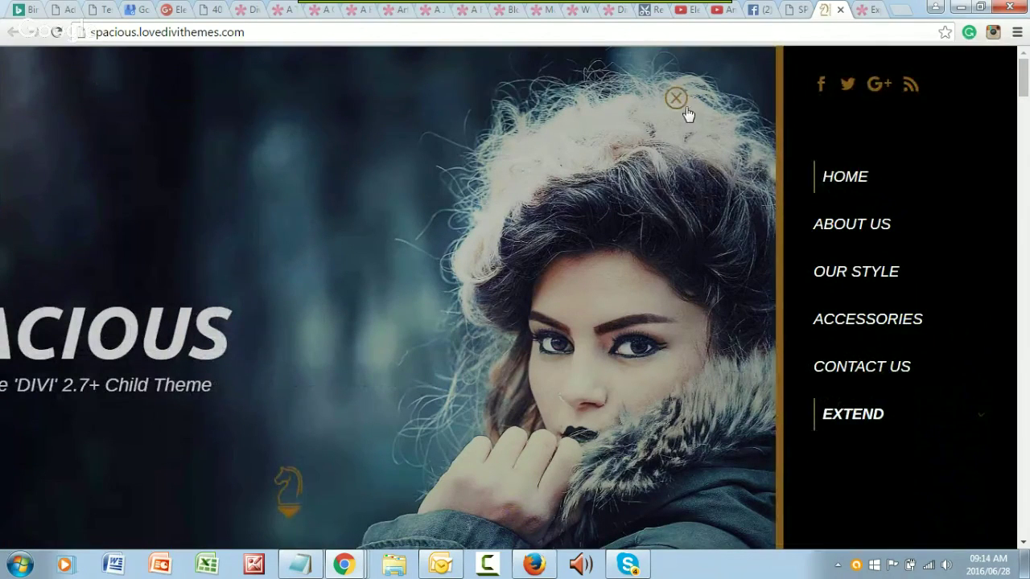
left_click(675, 99)
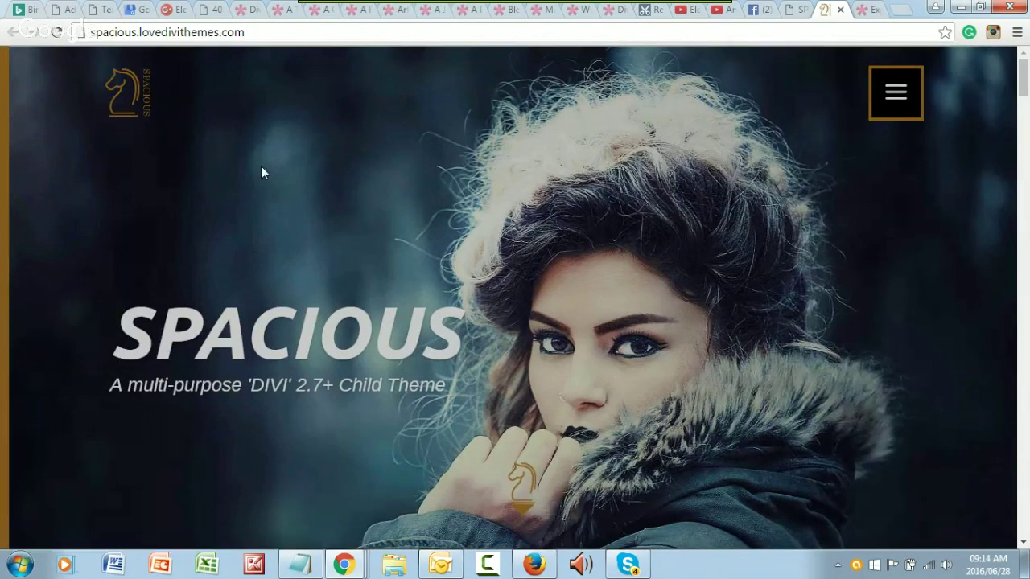
Examine the SPACIOUS demo home page's header and its Men and Ladies fashion sections
scroll(260, 168, "down", 3)
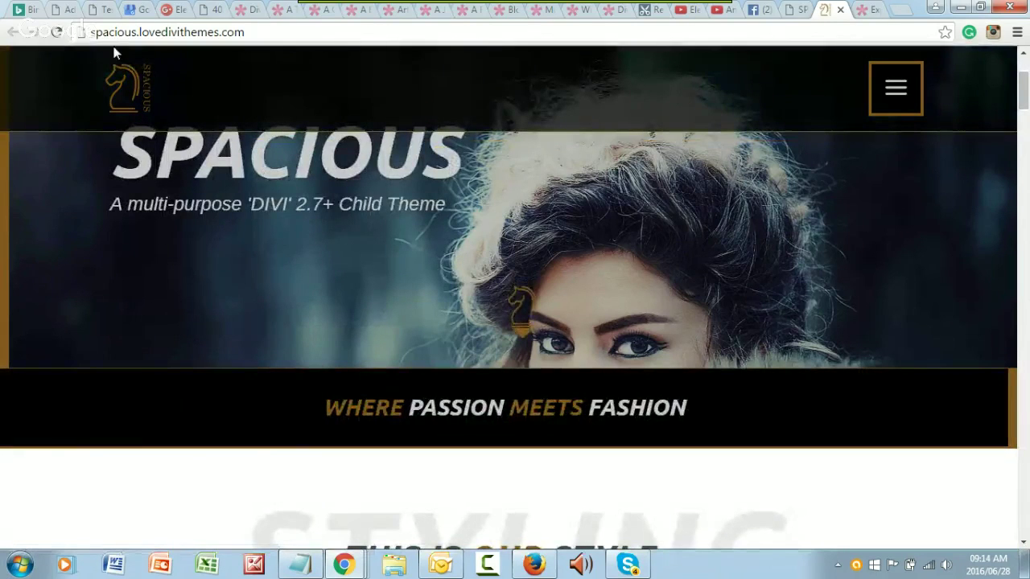
scroll(378, 246, "up", 3)
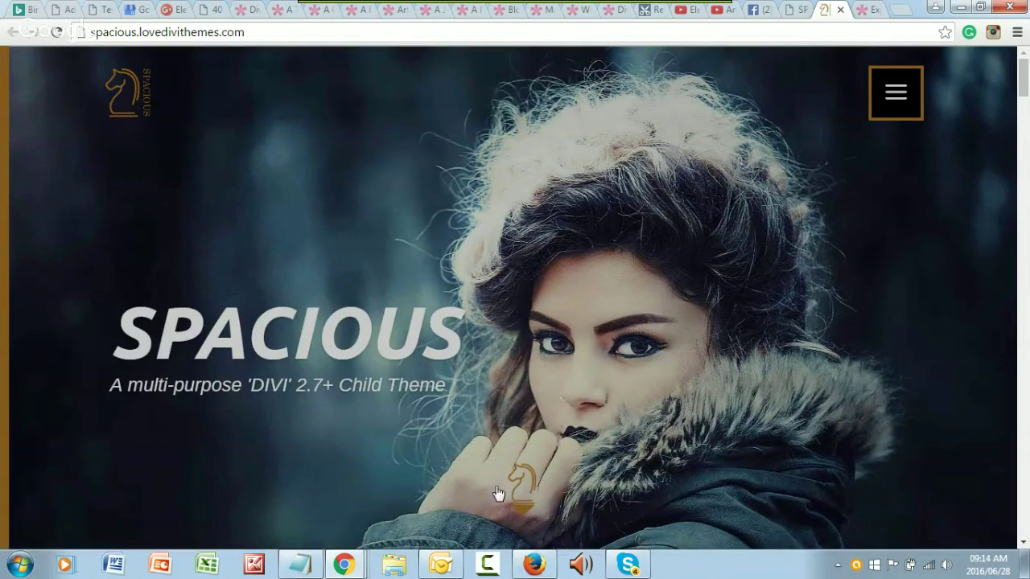
scroll(693, 344, "down", 7)
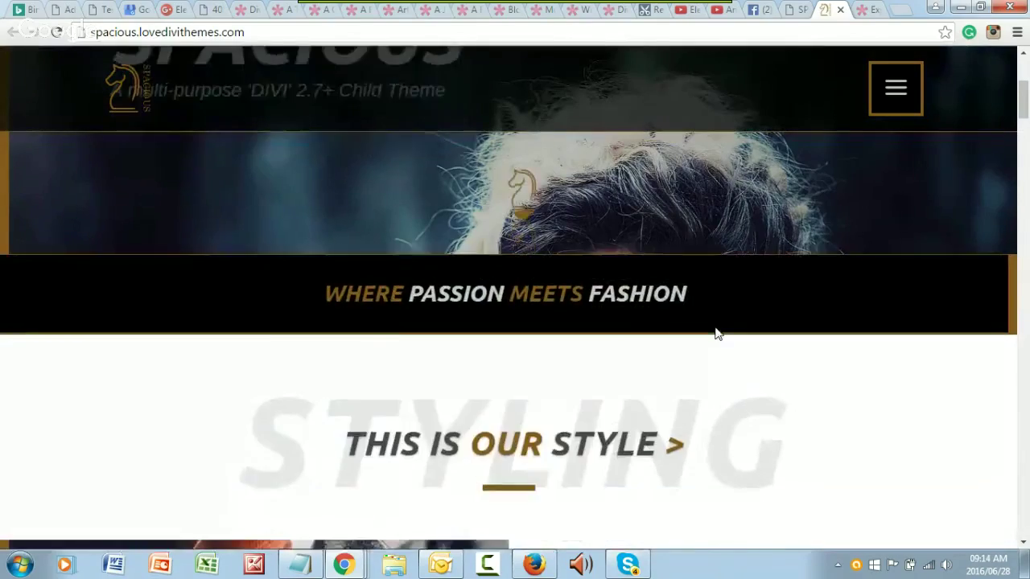
scroll(735, 333, "down", 5)
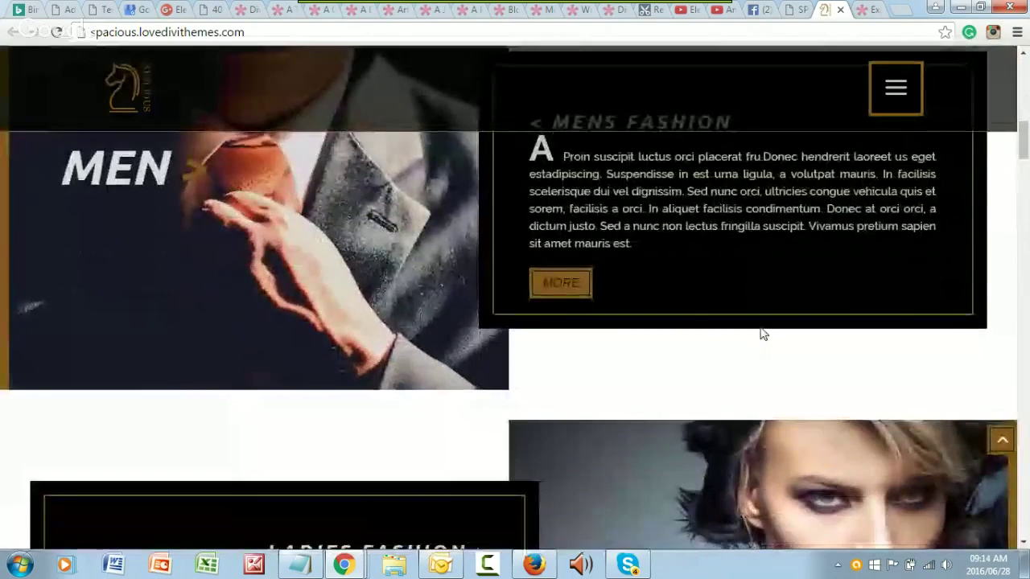
scroll(759, 322, "up", 2)
scroll(761, 333, "down", 2)
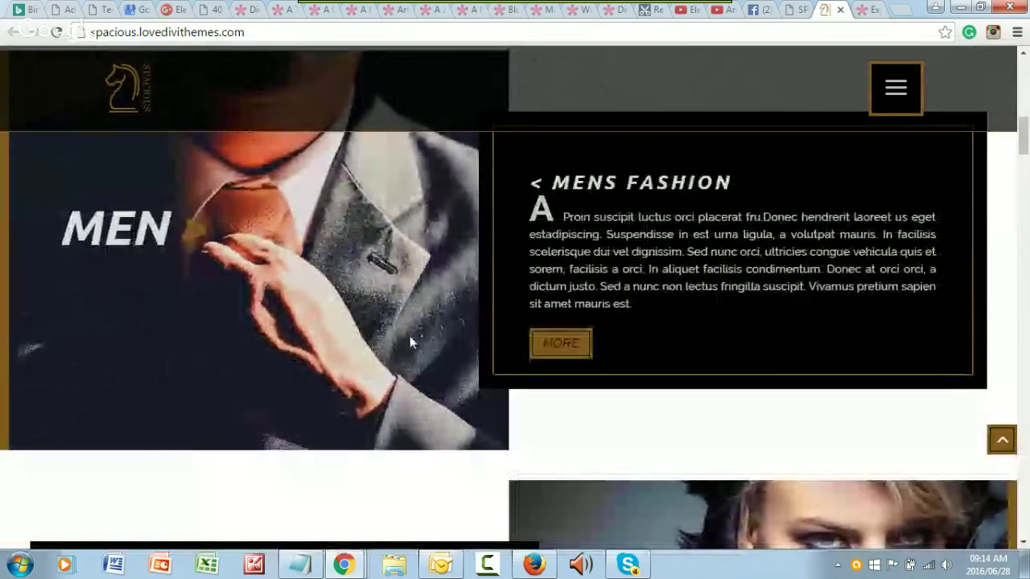
scroll(428, 349, "down", 1)
scroll(428, 350, "down", 3)
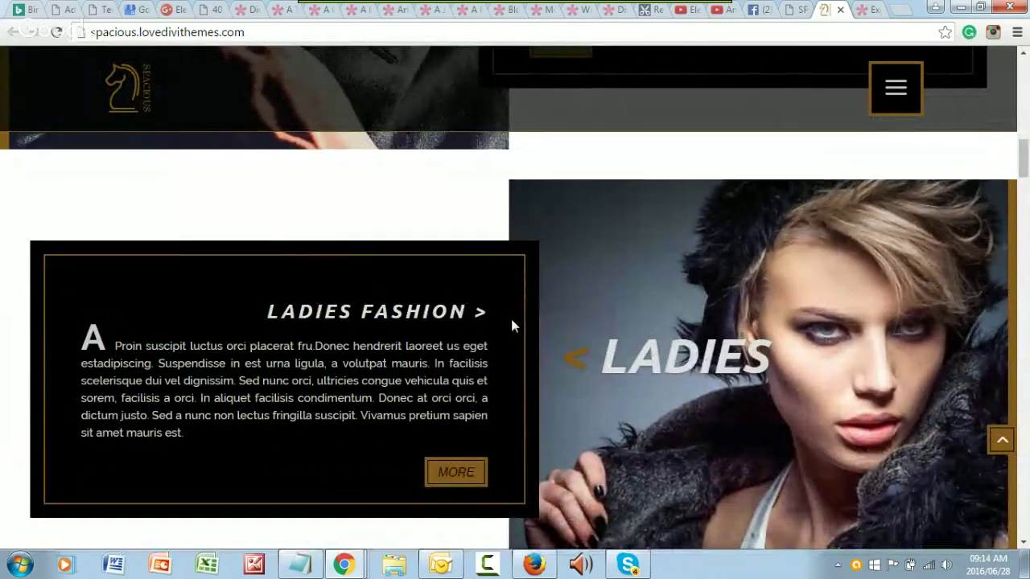
scroll(512, 322, "up", 4)
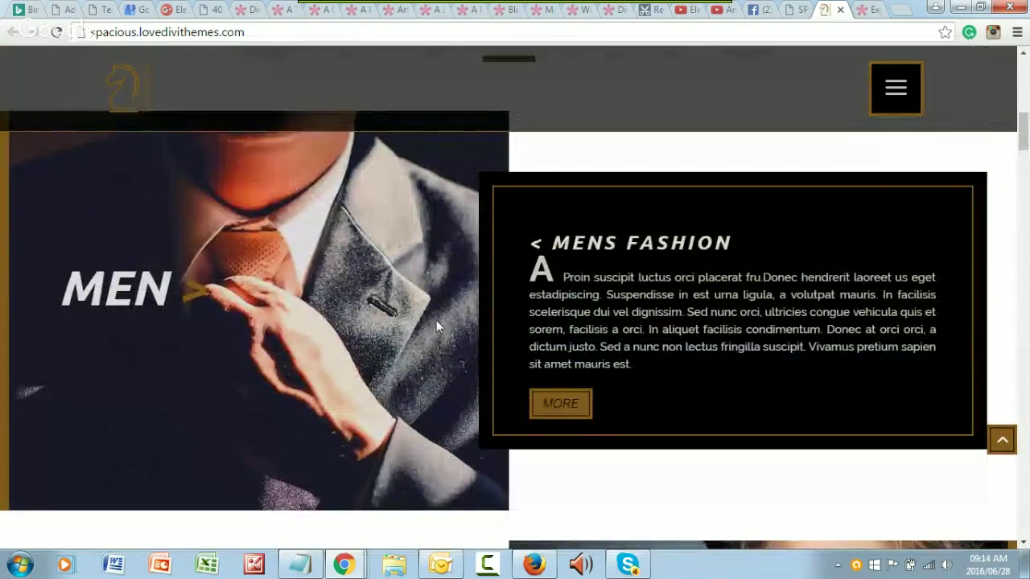
scroll(436, 326, "down", 8)
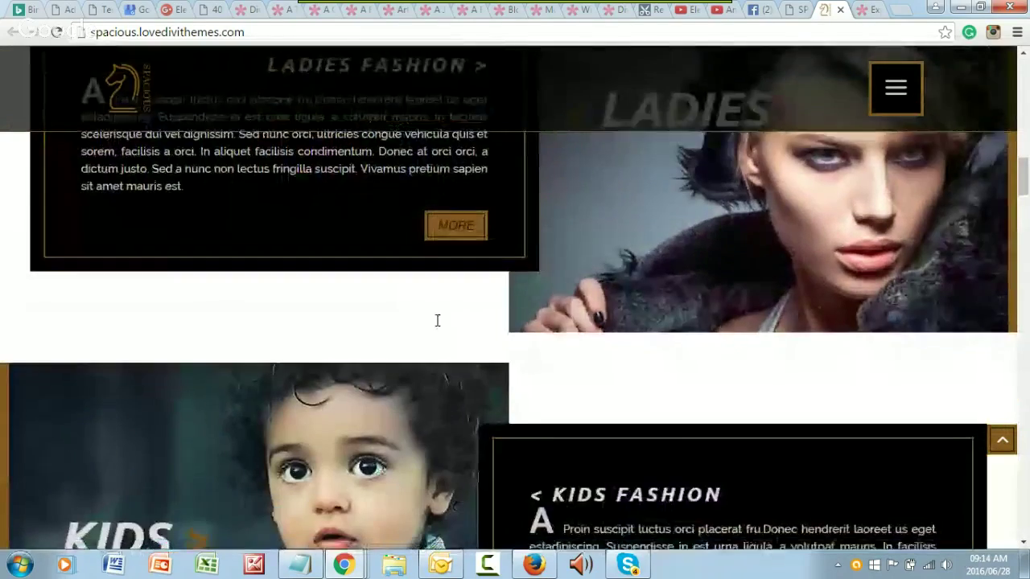
Examine the demo home page's Kids section, Accessories image gallery and 100% Quality section
scroll(437, 321, "down", 2)
scroll(269, 382, "down", 2)
scroll(507, 381, "down", 2)
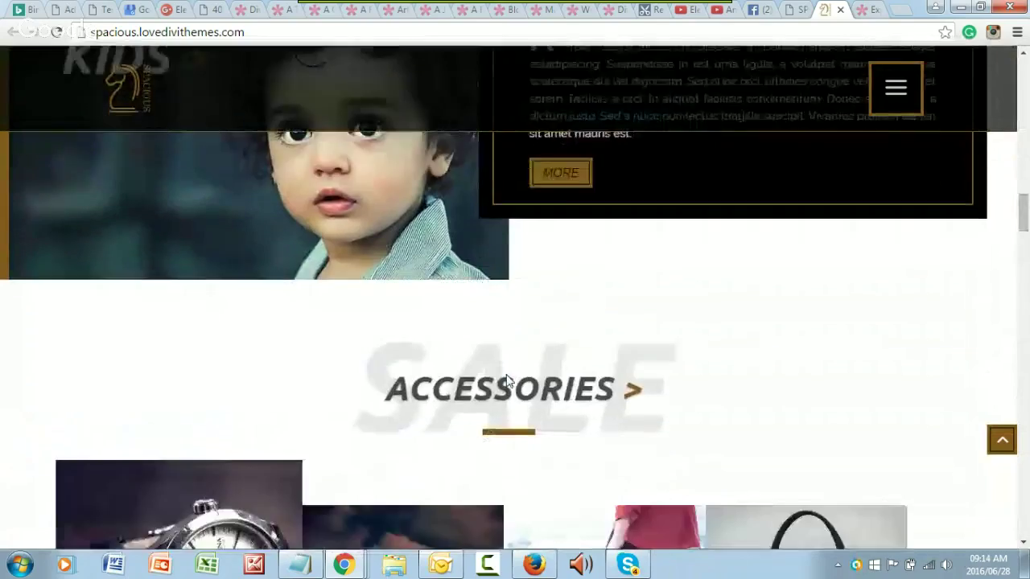
scroll(506, 379, "down", 4)
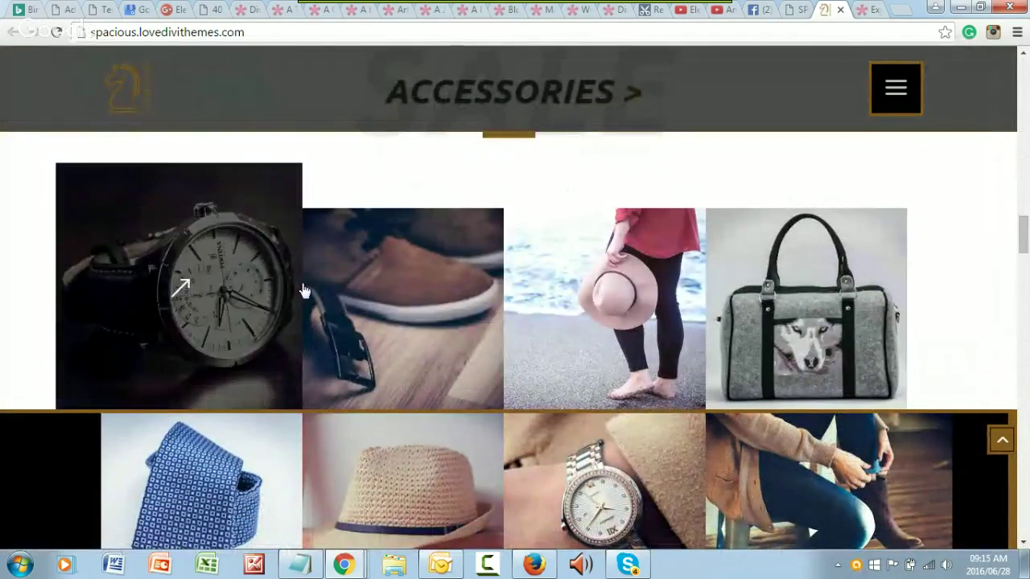
scroll(710, 306, "down", 4)
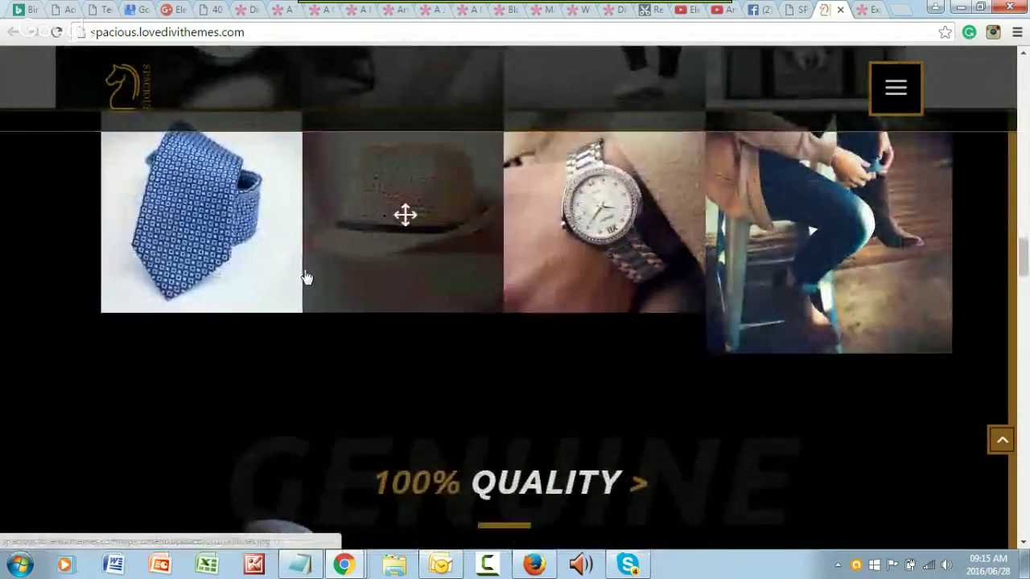
scroll(304, 276, "down", 1)
scroll(109, 326, "down", 1)
scroll(109, 320, "down", 2)
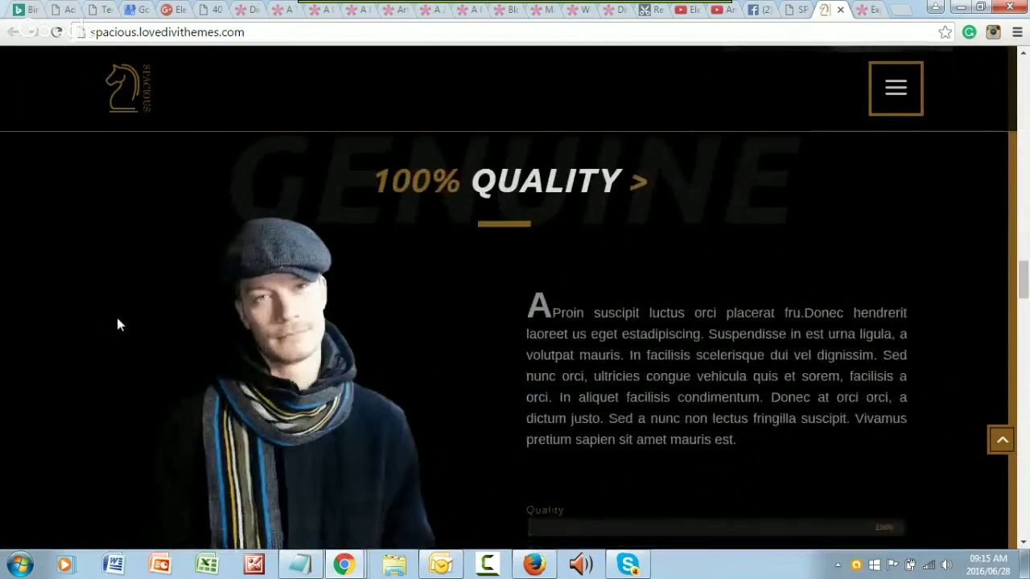
Examine the demo home page's quotation and the Our News blog section with its parallax background
scroll(119, 314, "down", 5)
scroll(124, 316, "down", 7)
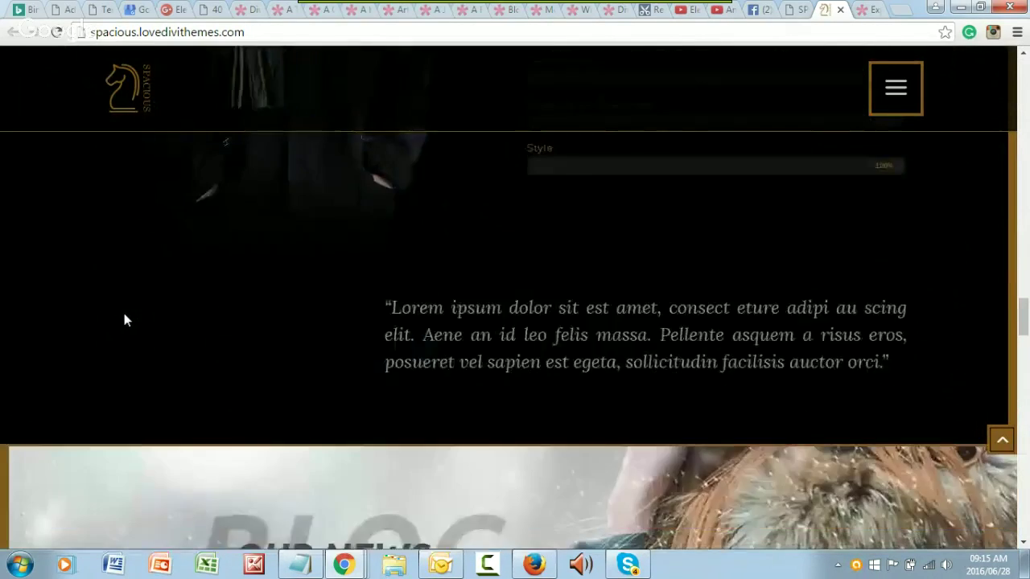
scroll(133, 317, "down", 3)
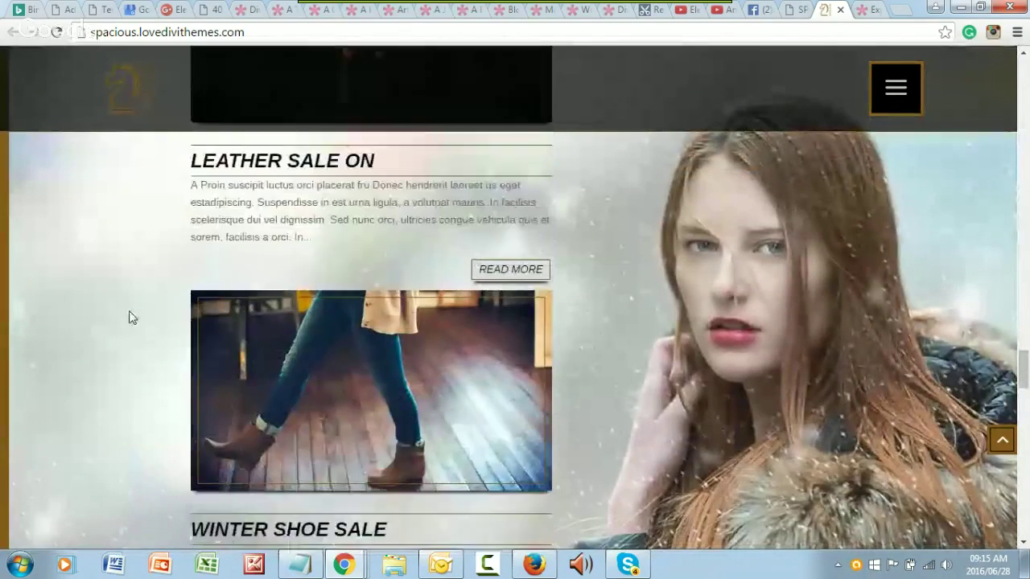
scroll(133, 317, "down", 3)
scroll(133, 317, "up", 5)
scroll(131, 315, "up", 5)
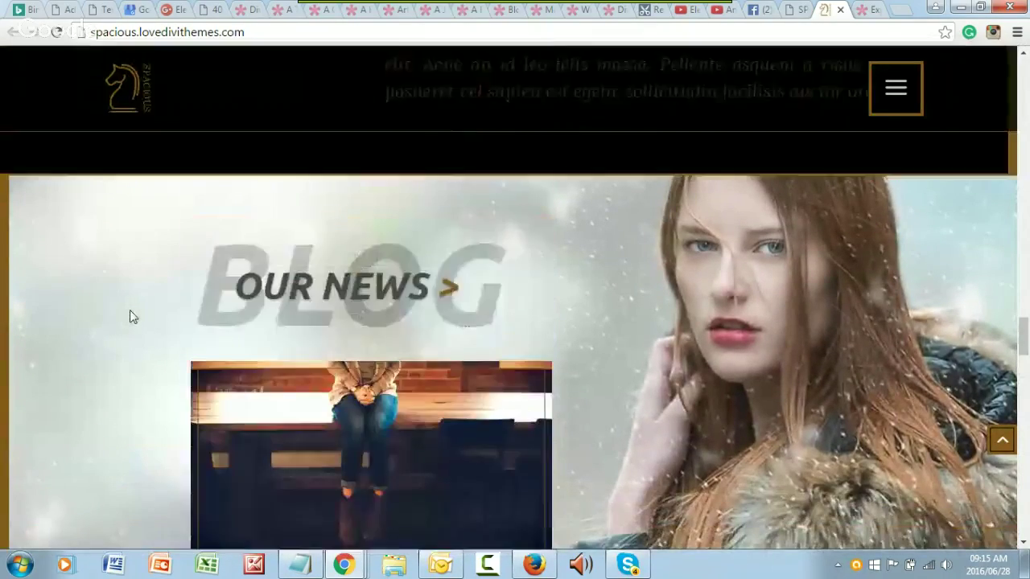
scroll(131, 316, "down", 6)
scroll(133, 317, "down", 14)
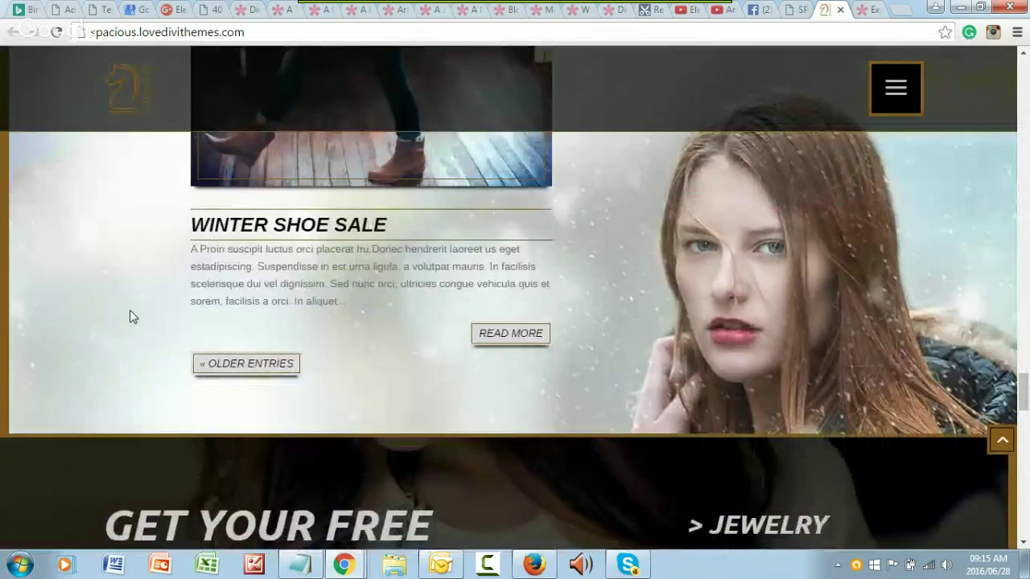
View the home page's Sale Now On section and footer, and open the demo's Accessories page
scroll(135, 317, "down", 4)
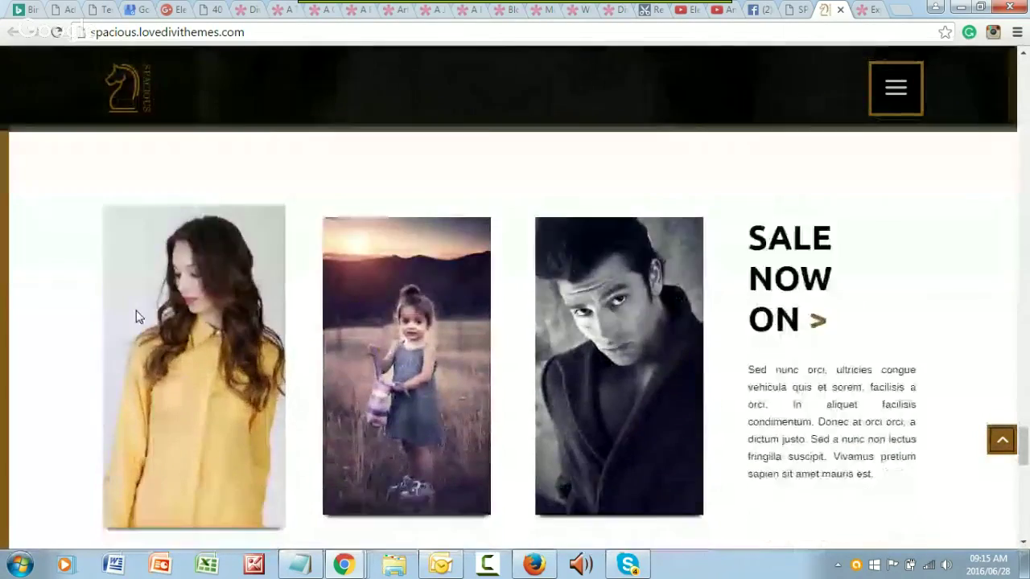
scroll(621, 316, "down", 9)
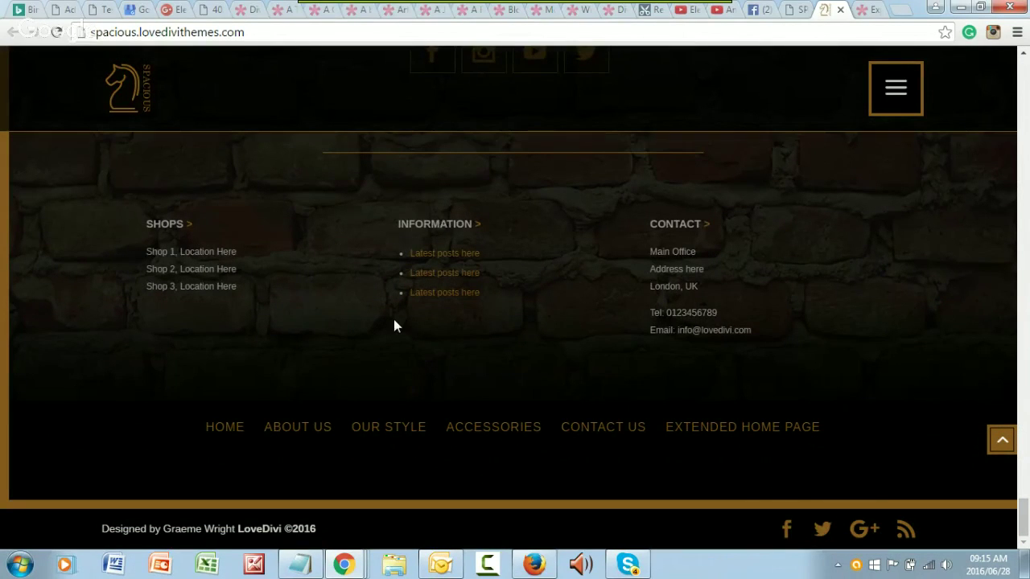
left_click(501, 430)
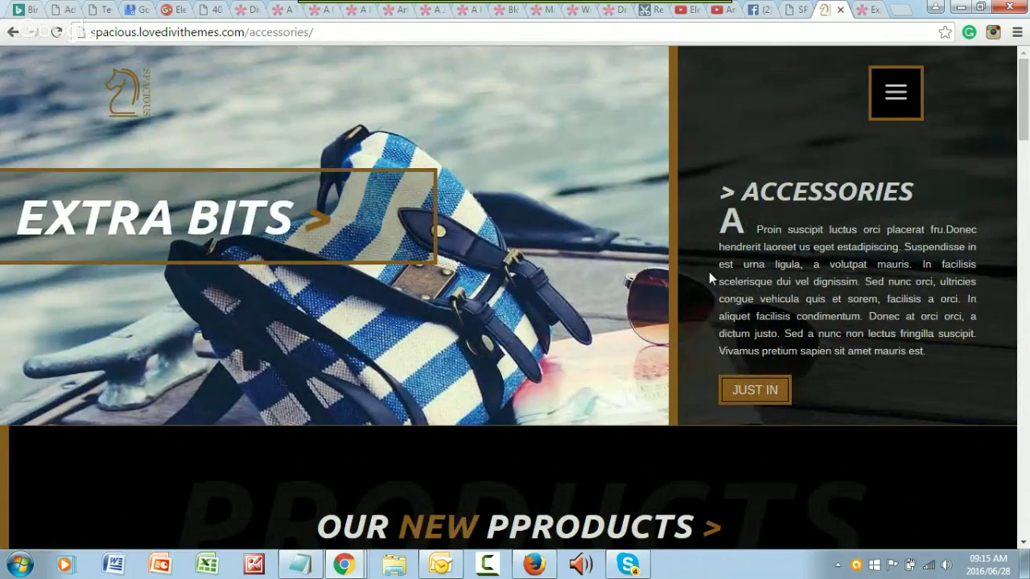
Look through the whole Accessories demo page, from the Extra Bits header to the social icons and footer
scroll(436, 222, "down", 7)
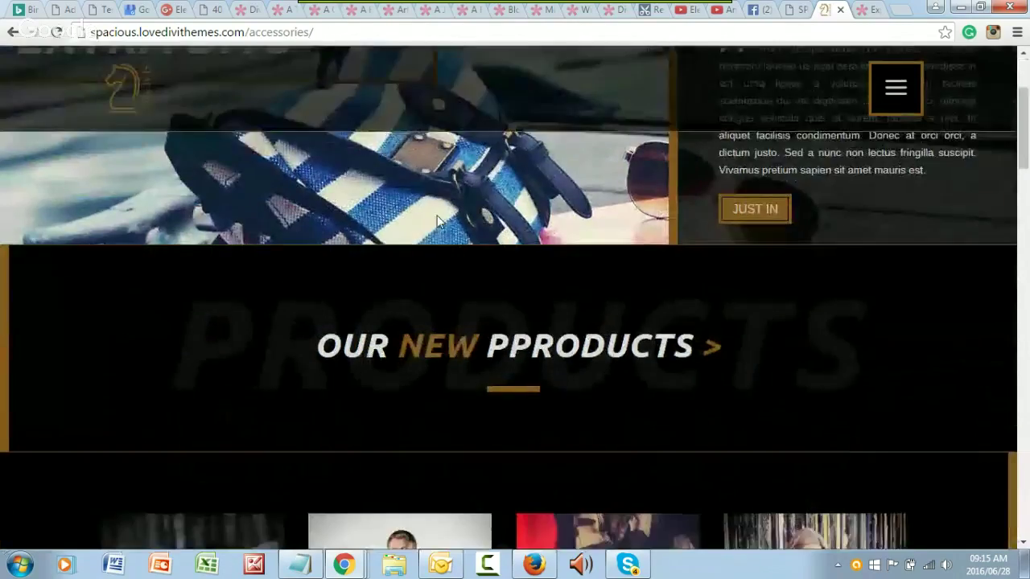
scroll(438, 216, "down", 5)
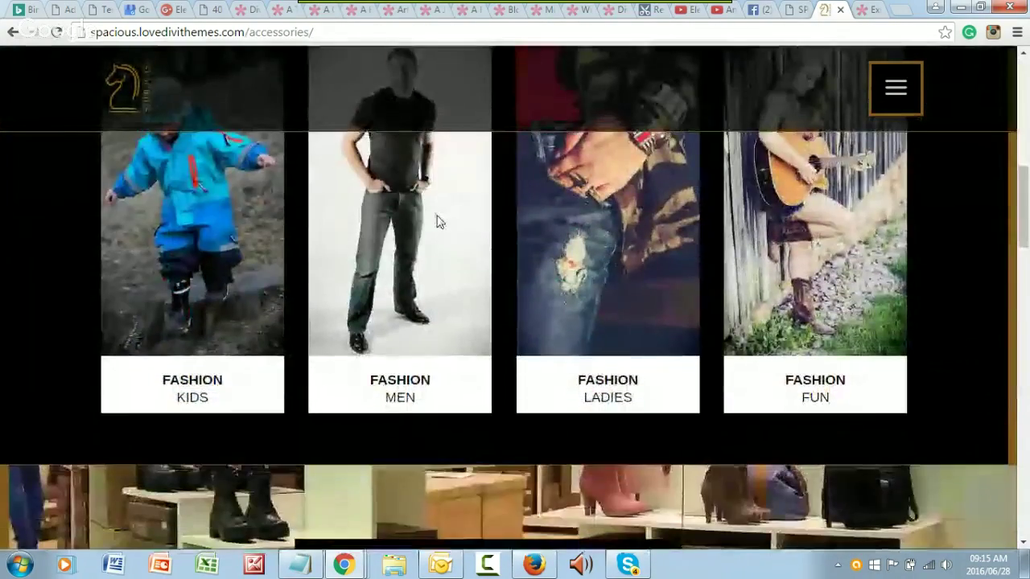
scroll(437, 218, "down", 7)
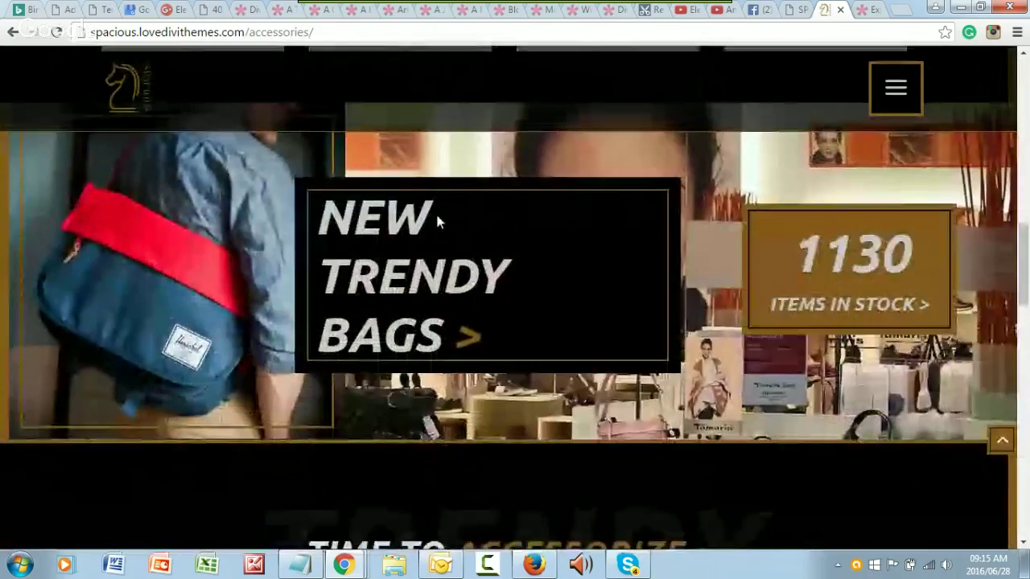
scroll(438, 215, "down", 7)
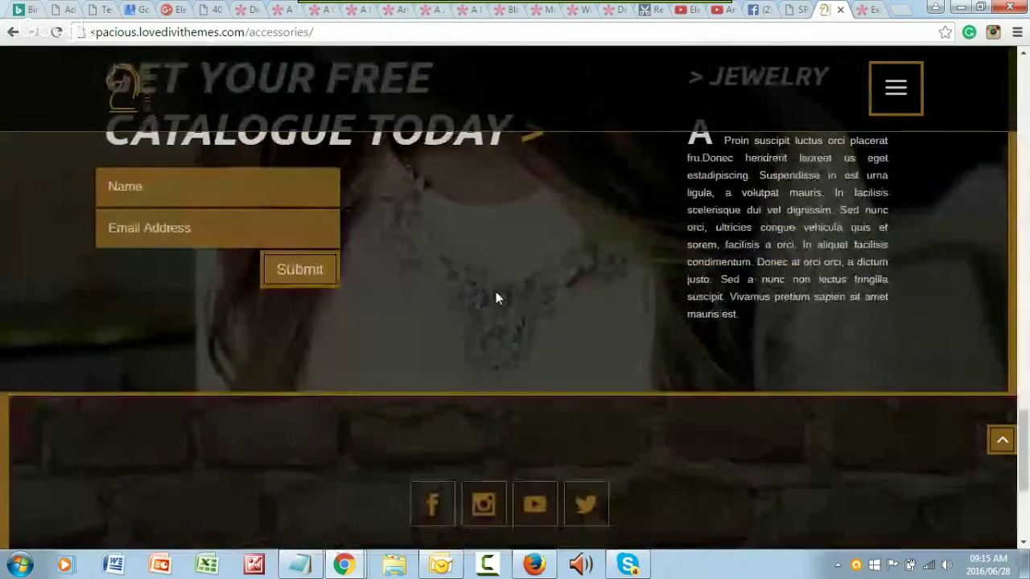
scroll(495, 293, "down", 4)
scroll(389, 344, "up", 8)
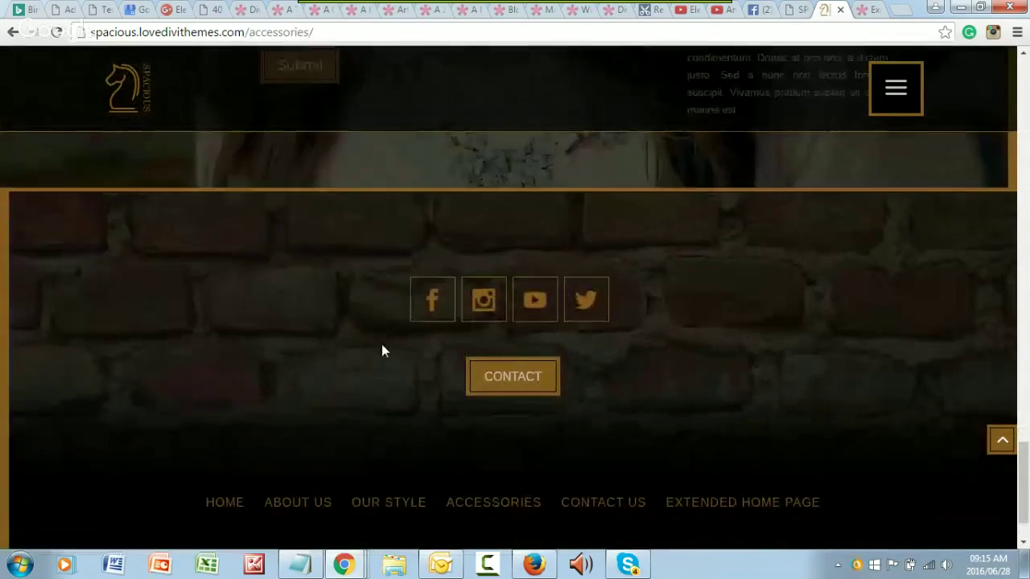
scroll(385, 344, "up", 10)
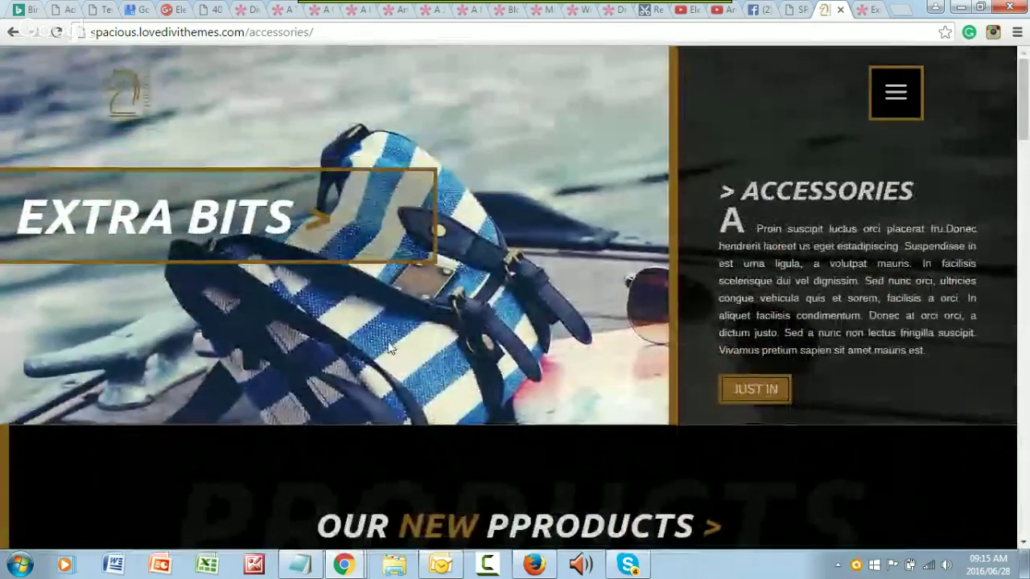
Examine the Accessories page's new products, New Trendy Bags and Time to Accessorize sections
scroll(387, 347, "down", 5)
scroll(386, 341, "down", 3)
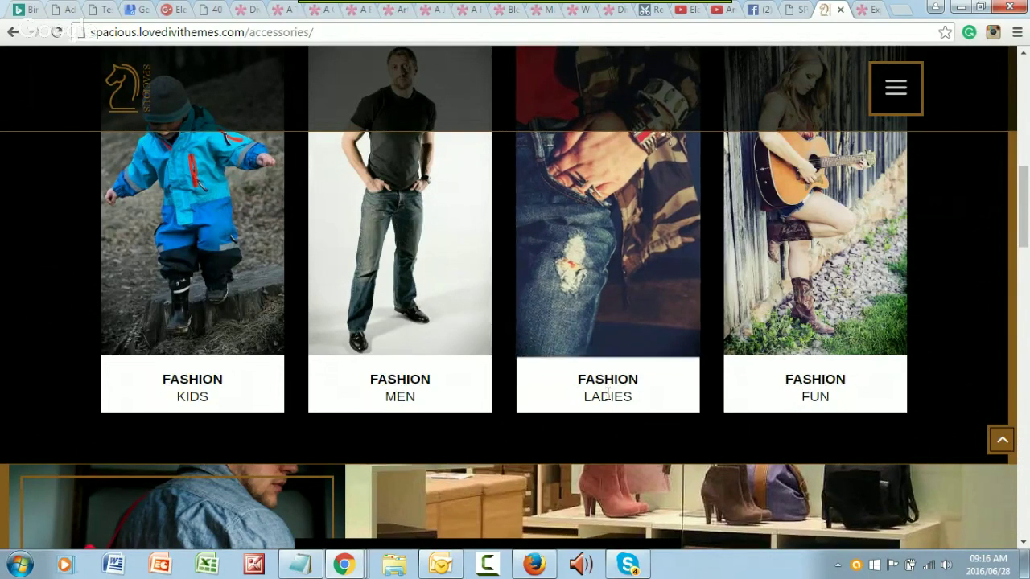
scroll(618, 165, "up", 3)
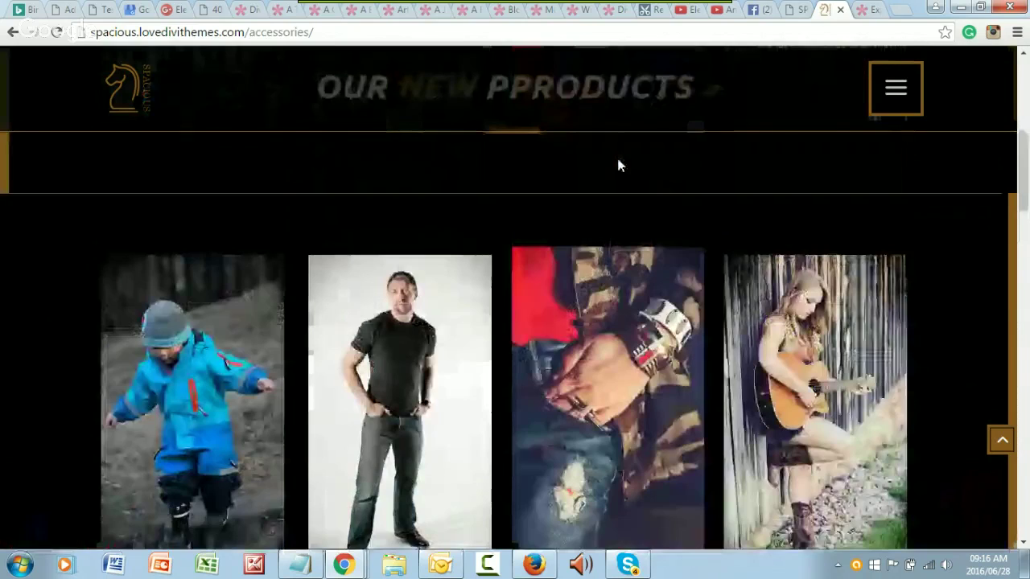
scroll(618, 160, "down", 8)
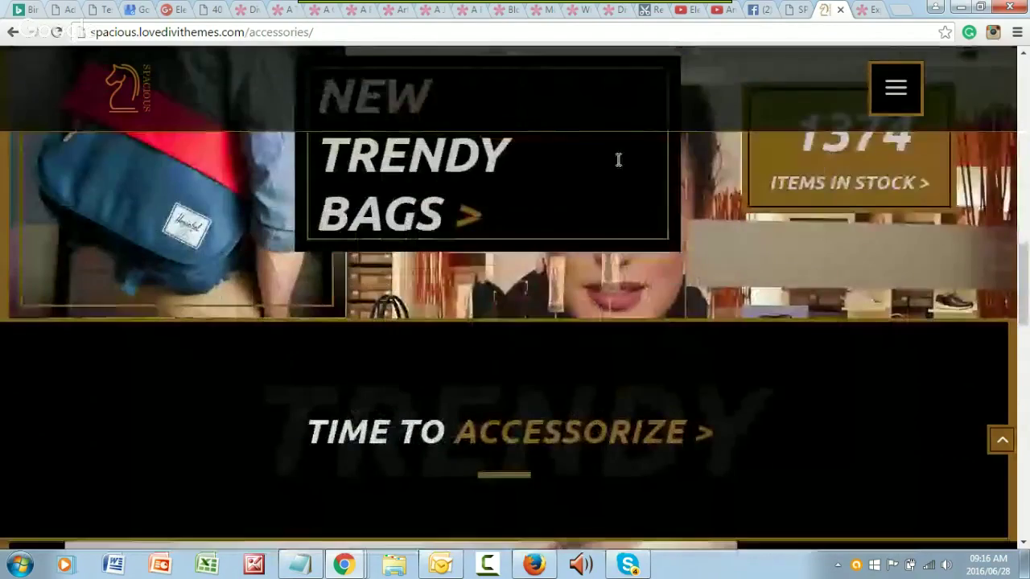
scroll(617, 161, "down", 8)
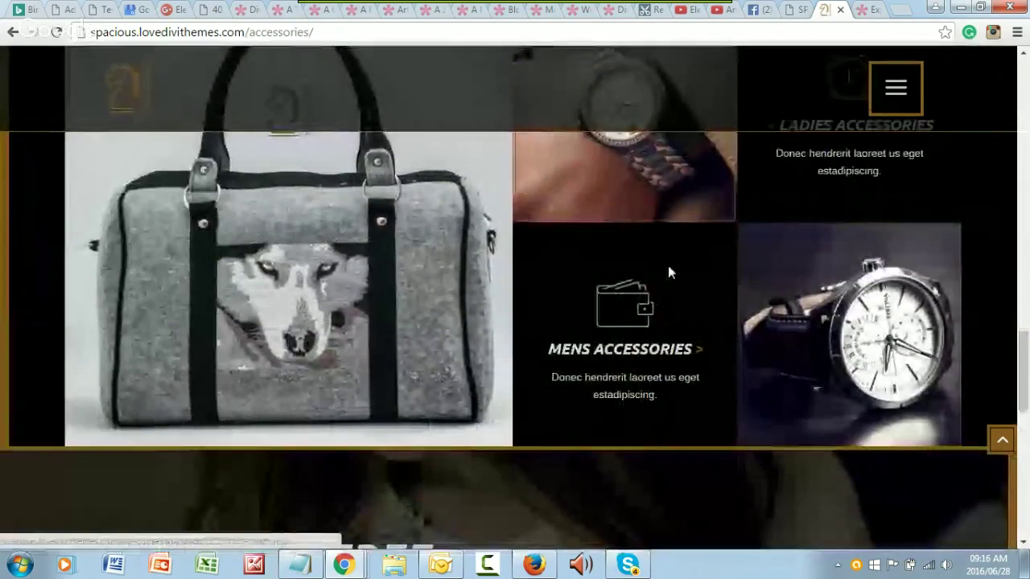
Enlarge and close the wristwatch image beside Mens Accessories, and view the free catalogue sign-up section
left_click(802, 311)
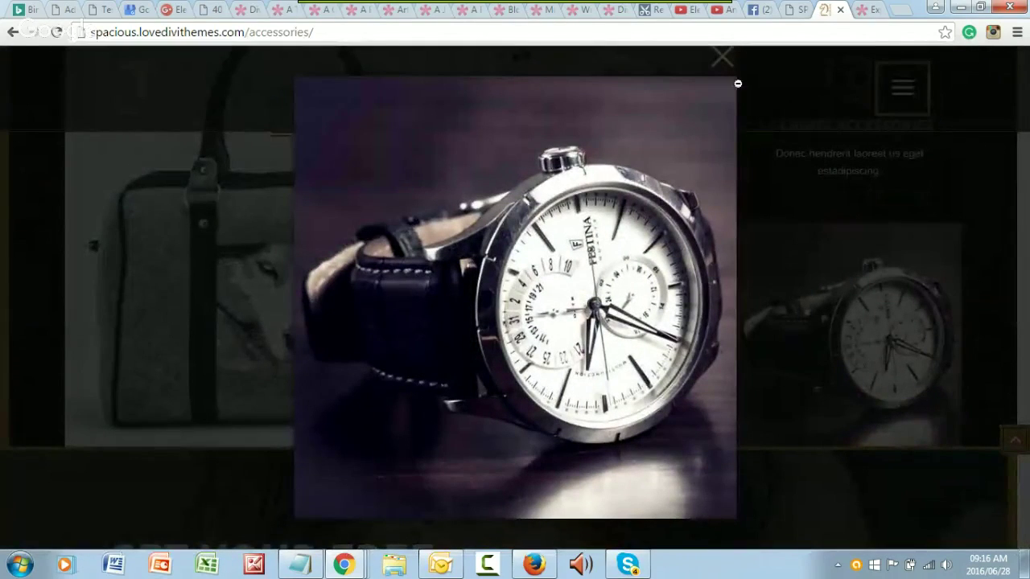
left_click(721, 58)
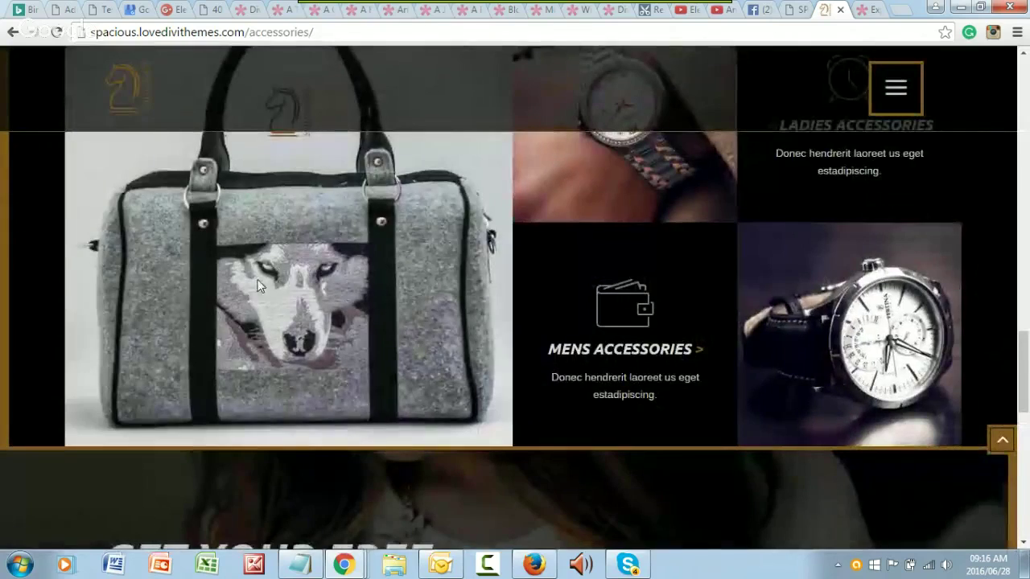
scroll(262, 275, "down", 4)
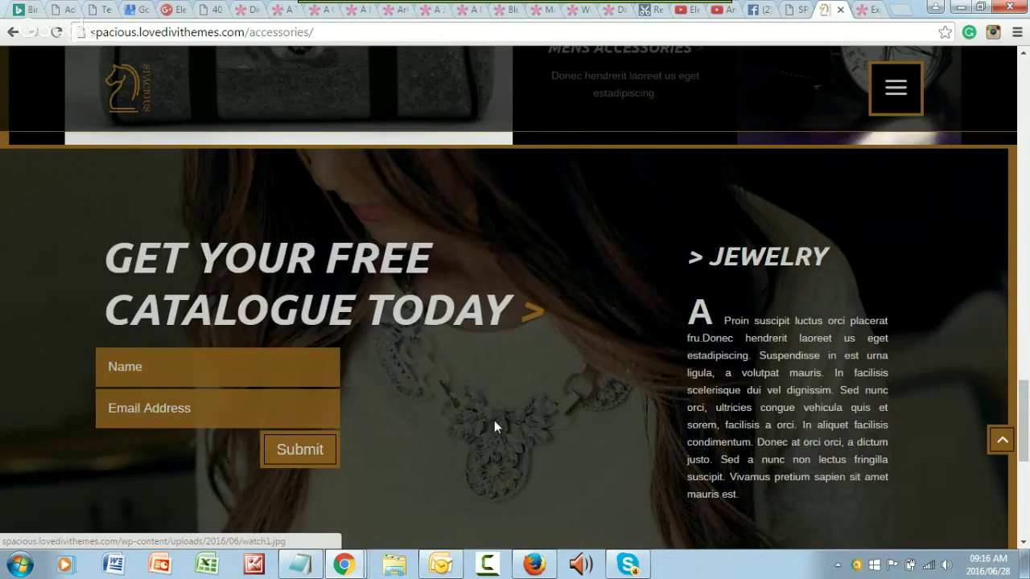
scroll(494, 420, "up", 10)
scroll(494, 420, "up", 2)
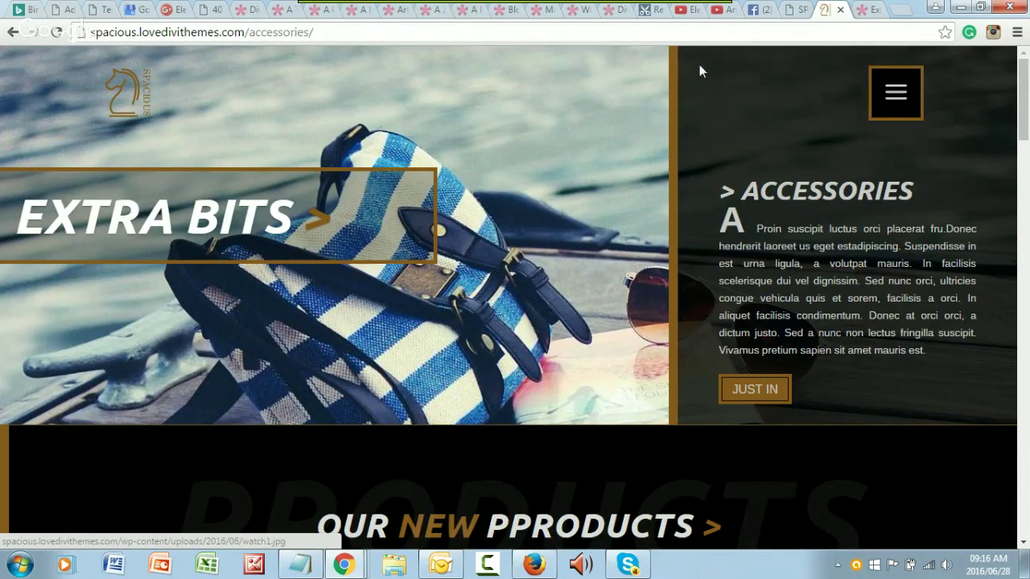
Return to the Divi demo and open its Logo Left Dark, Centered Navigation, Centered Navigation Dark and Vertical Navigation header examples in new tabs
left_click(577, 13)
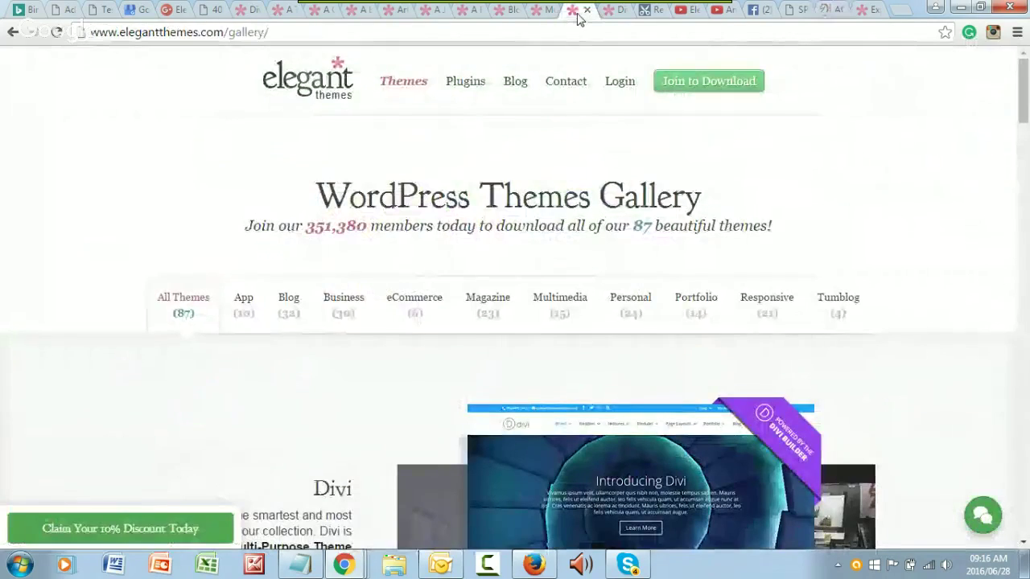
left_click(620, 20)
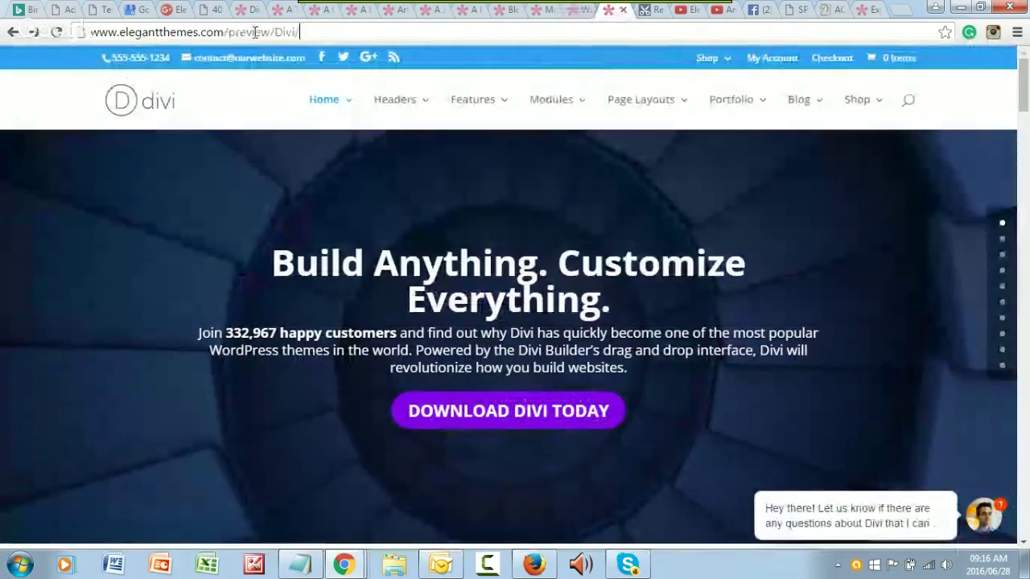
mouse_move(449, 114)
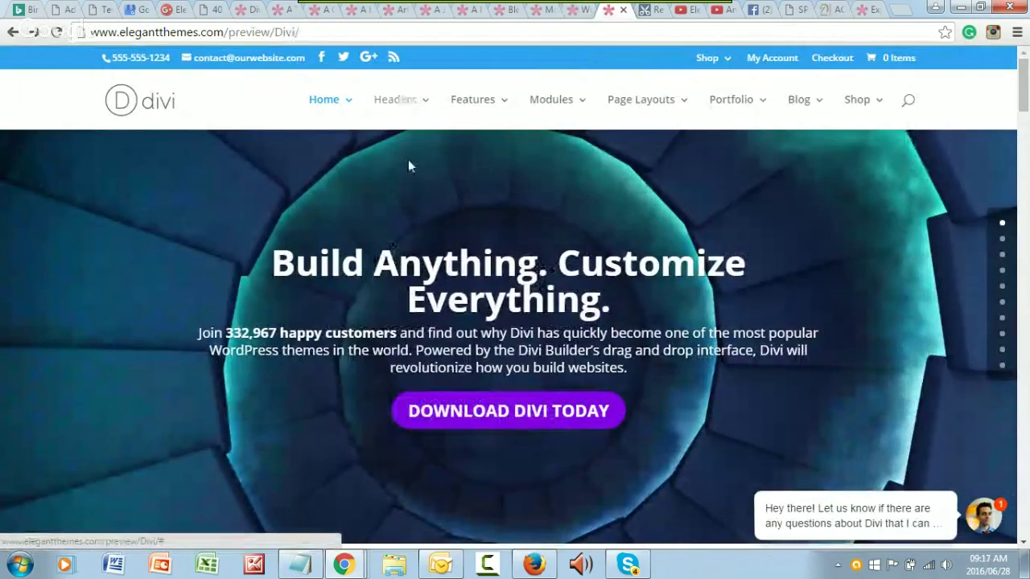
mouse_move(397, 106)
right_click(435, 163)
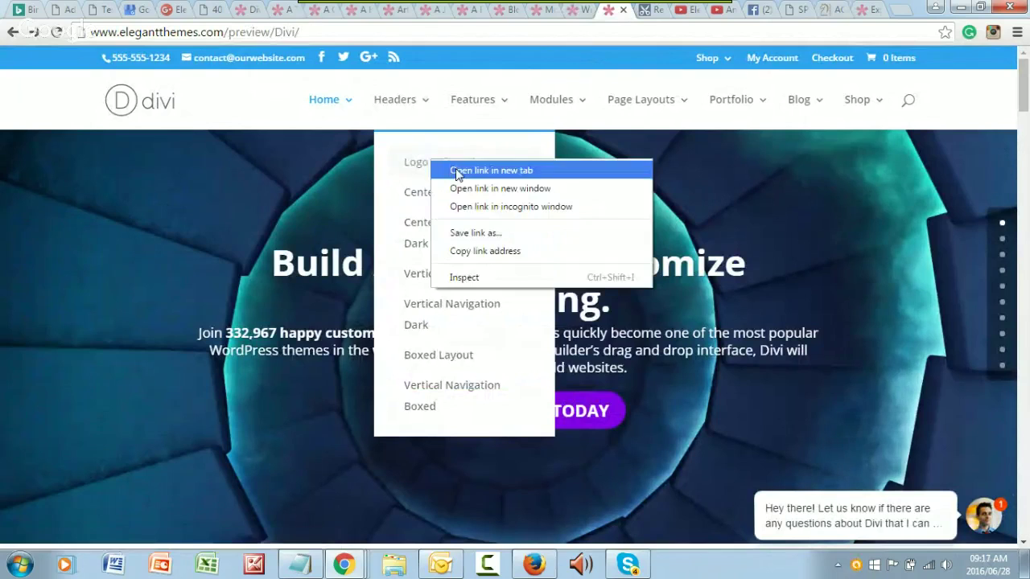
left_click(455, 169)
right_click(442, 194)
left_click(478, 207)
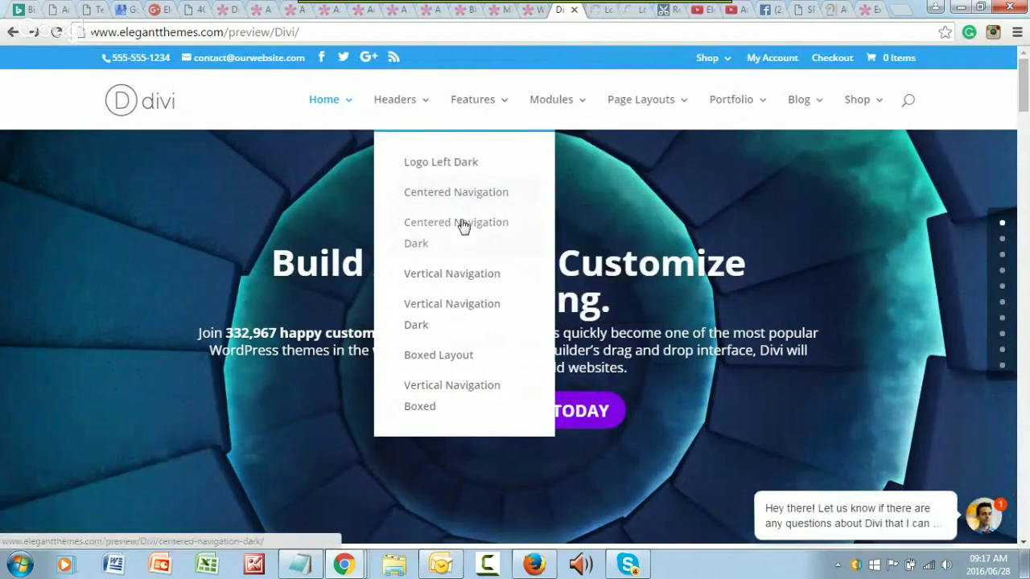
right_click(469, 225)
left_click(483, 230)
right_click(459, 277)
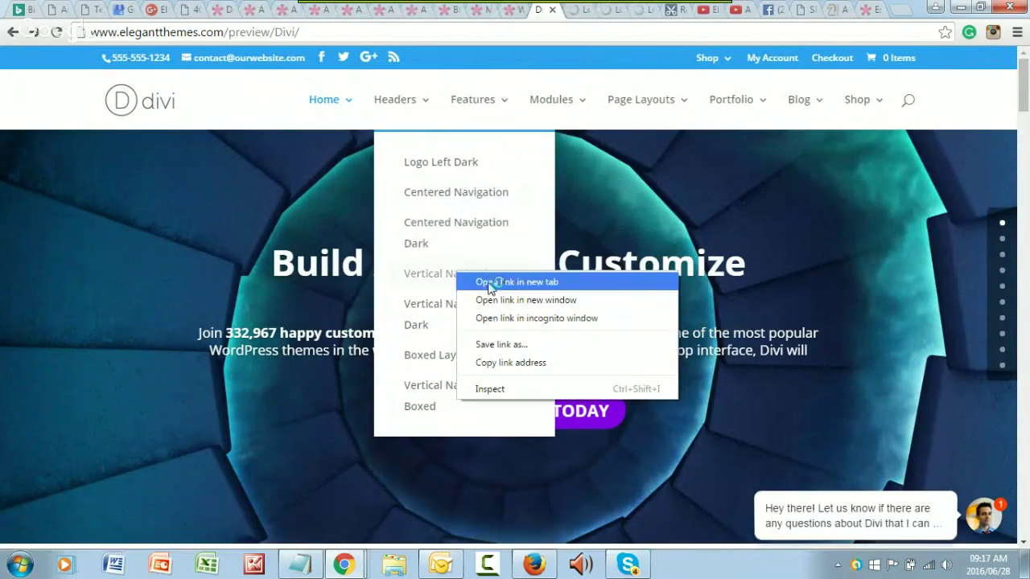
left_click(494, 283)
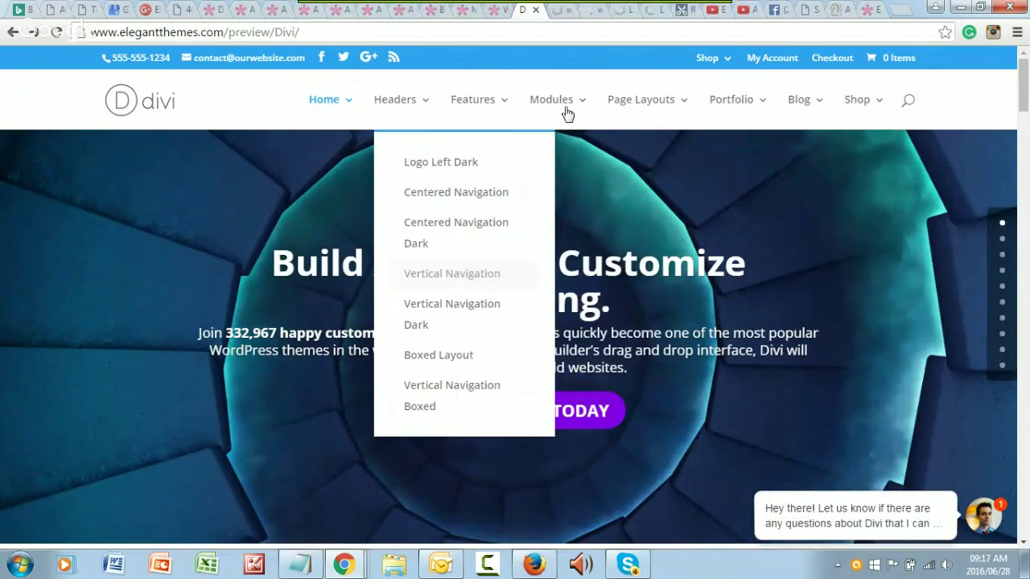
mouse_move(569, 108)
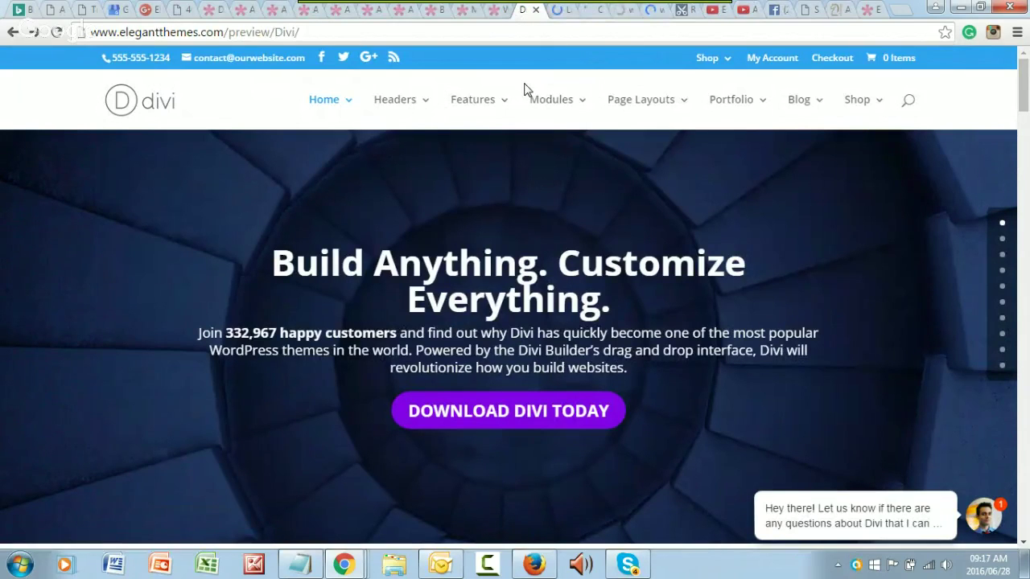
View the Logo Left Dark header demo and examine how its header behaves down the page
left_click(742, 9)
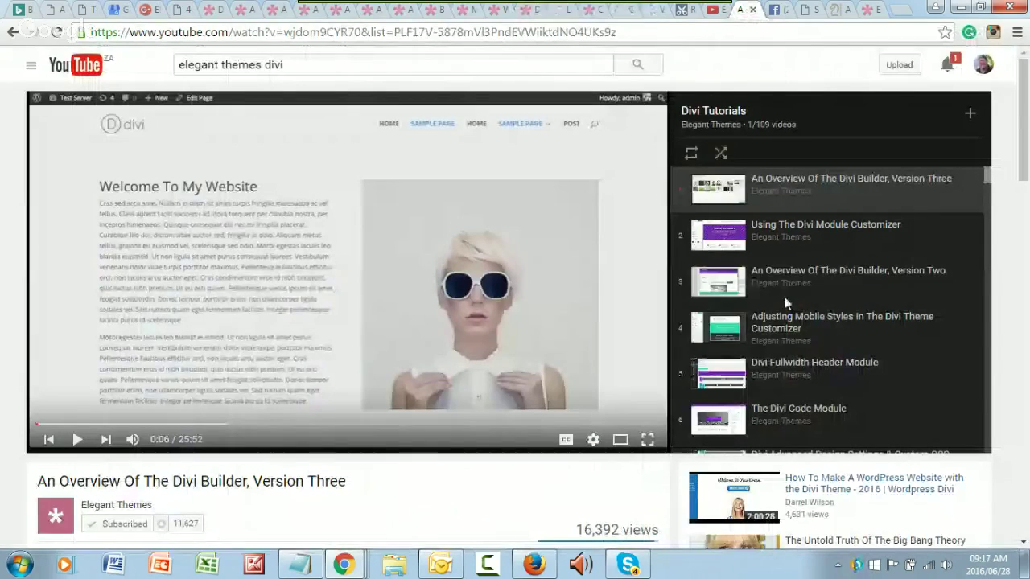
left_click(557, 11)
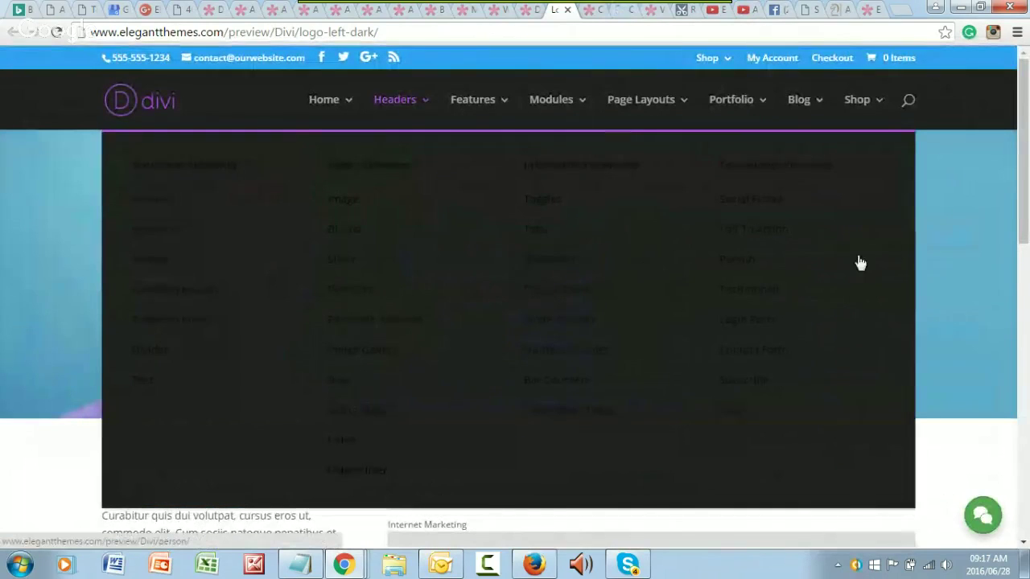
scroll(789, 336, "down", 4)
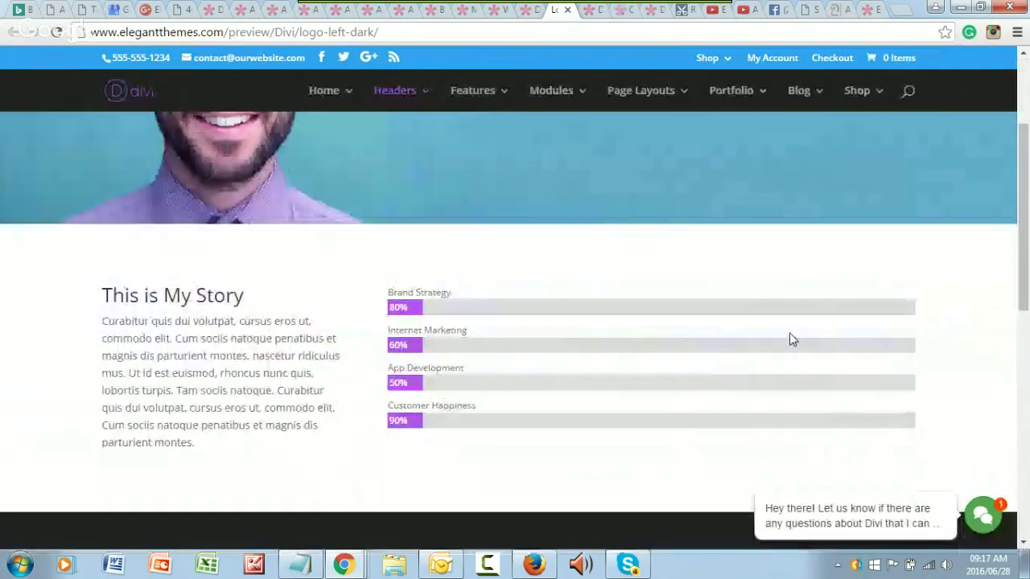
scroll(790, 336, "up", 5)
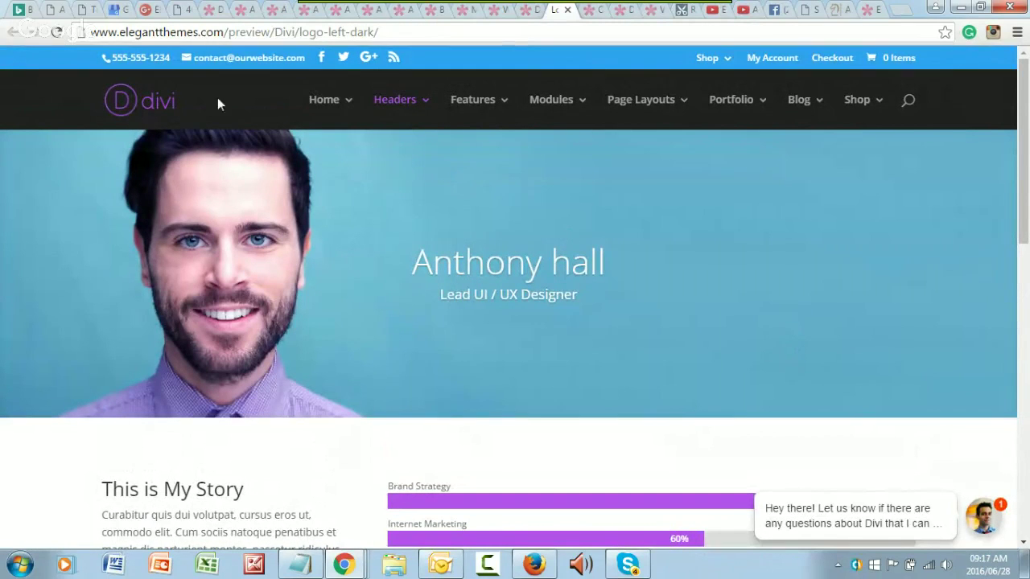
Compare the Centered Navigation and Centered Navigation Dark header demos, including their headers further down the page
left_click(593, 10)
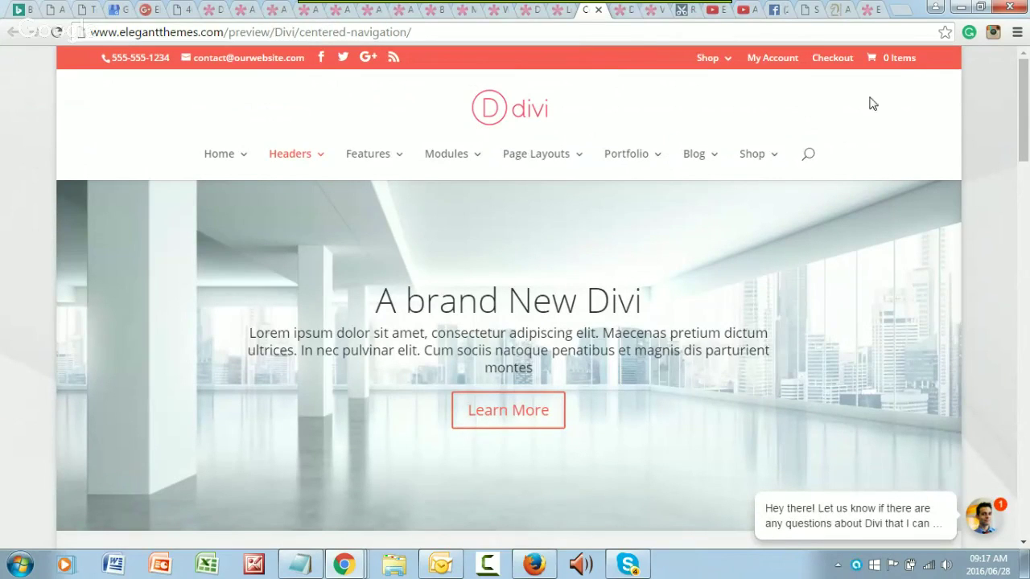
scroll(419, 379, "down", 5)
scroll(598, 415, "up", 5)
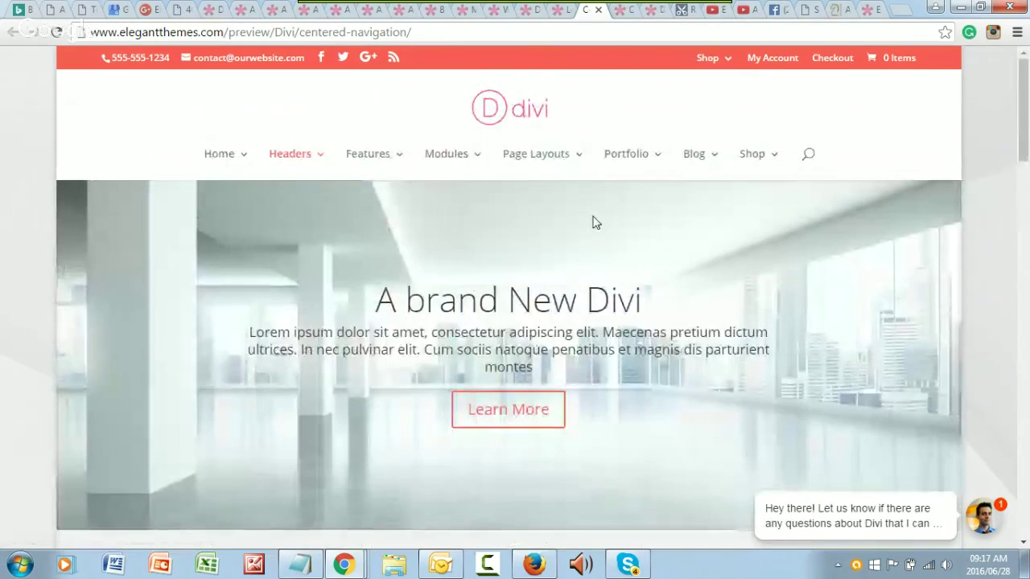
left_click(622, 12)
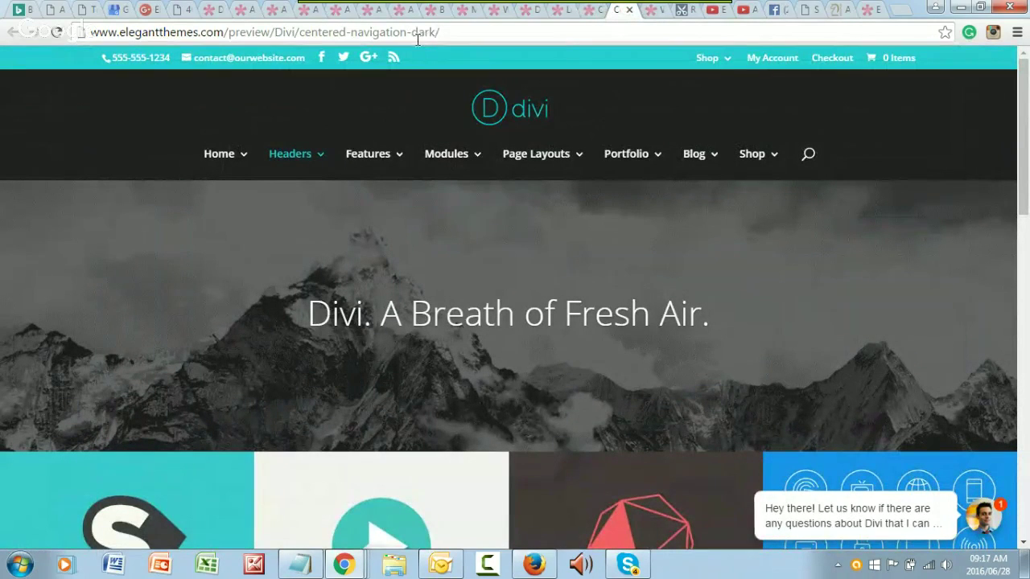
mouse_move(487, 173)
scroll(879, 350, "down", 4)
scroll(804, 386, "up", 5)
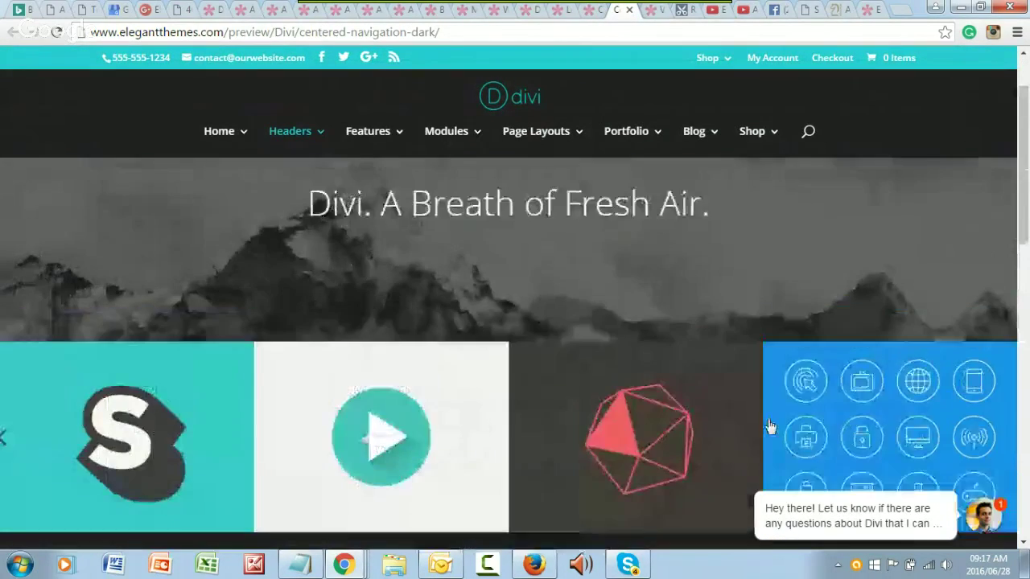
Examine the Vertical Navigation demo's side menu, portfolio grid and Recent Case Study section
left_click(654, 11)
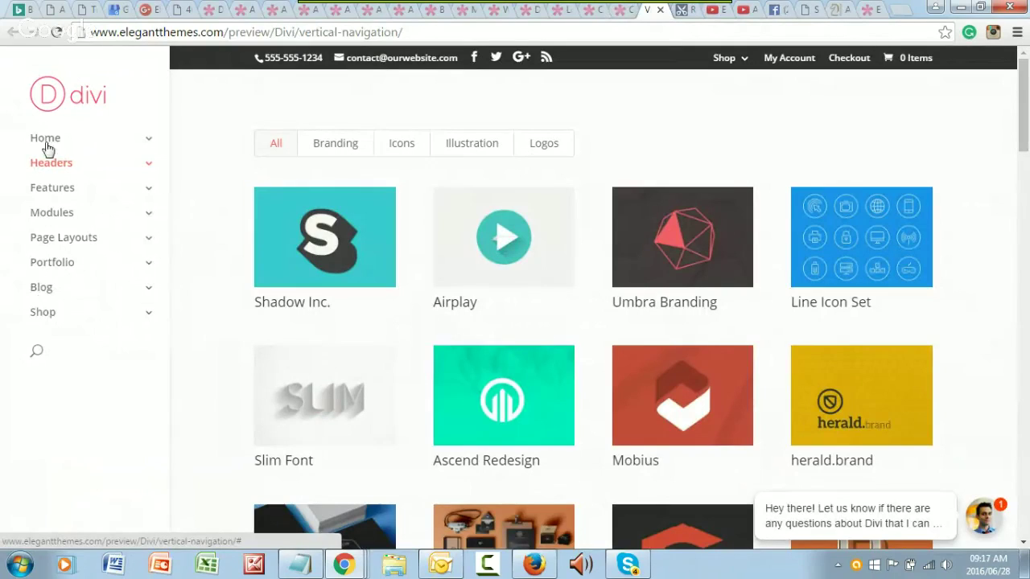
scroll(89, 432, "down", 1)
scroll(90, 435, "down", 5)
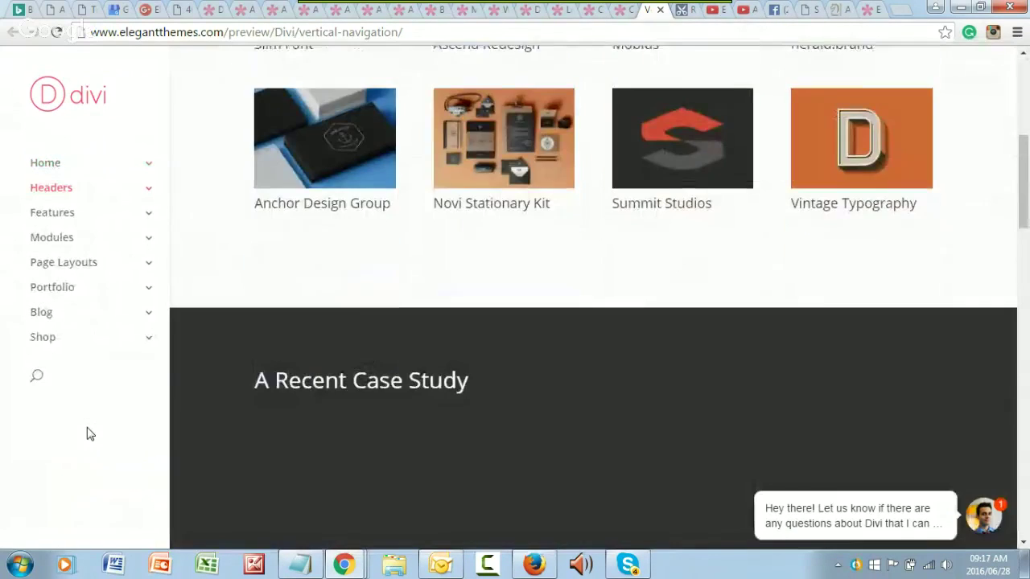
scroll(90, 434, "up", 5)
scroll(89, 434, "down", 2)
scroll(88, 434, "down", 10)
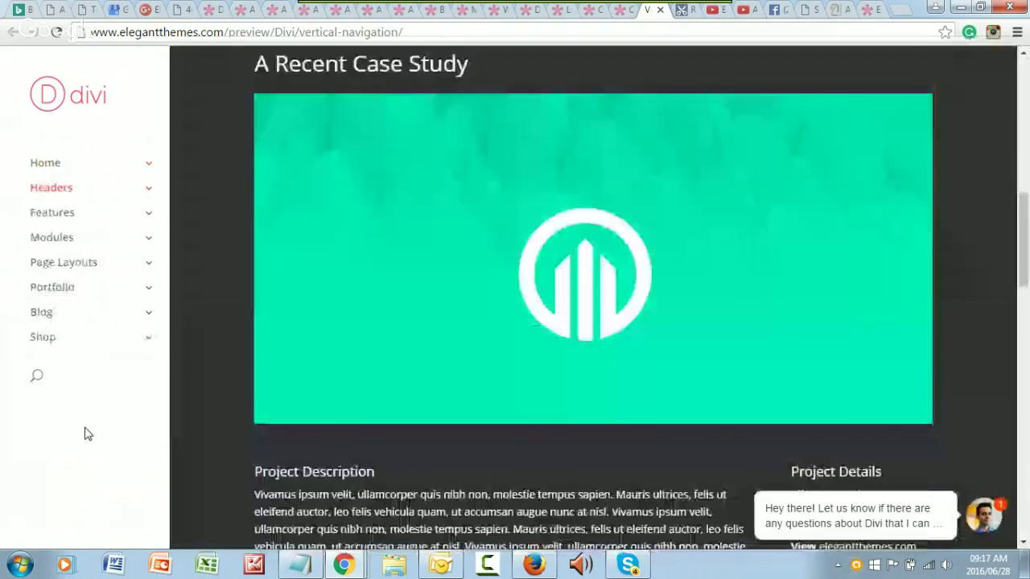
scroll(84, 436, "up", 12)
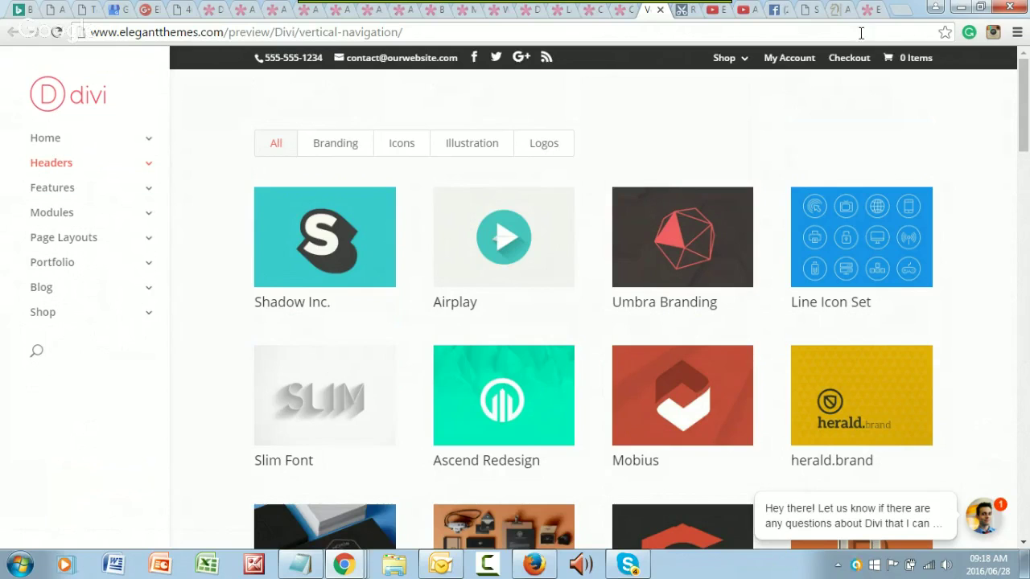
Open the home page of the personal WordPress site in a new tab, using its root domain without the wp-admin path
left_click(899, 11)
type("ro")
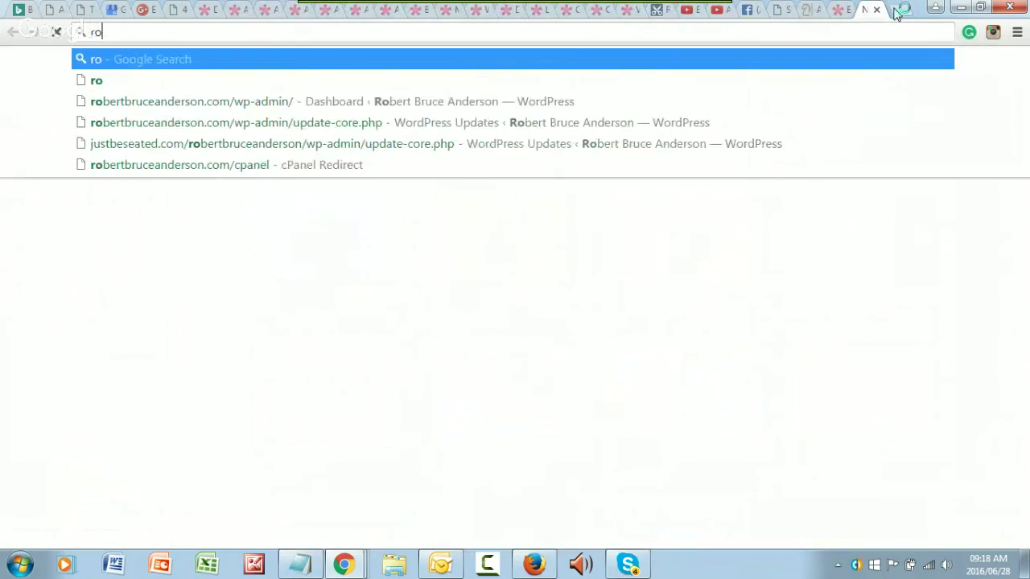
type("bert")
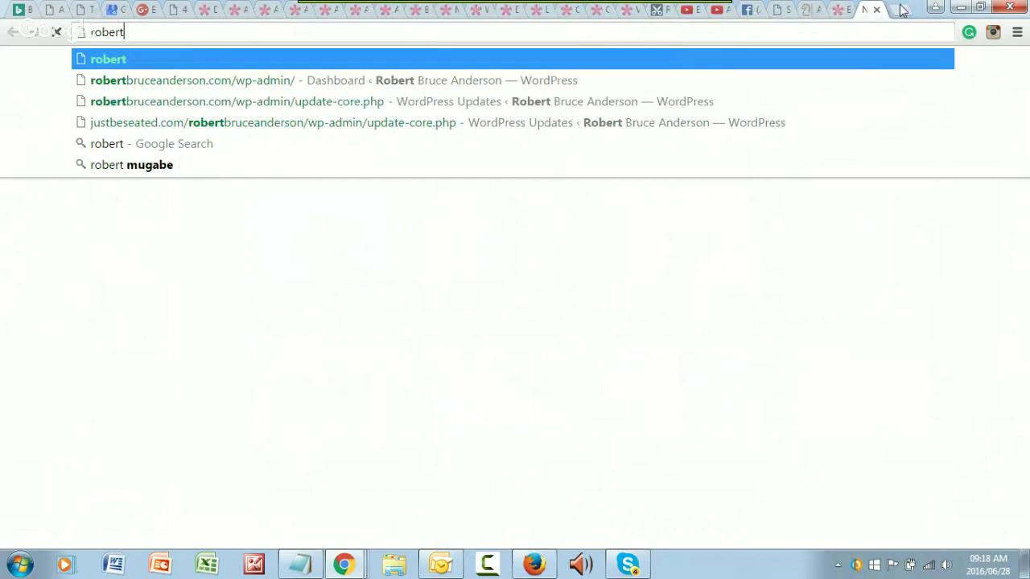
left_click(207, 80)
left_click(295, 32)
left_click(300, 32)
key("BackSpace")
key("BackSpace")
key("BackSpace")
key("BackSpace")
key("BackSpace")
key("BackSpace")
key("BackSpace")
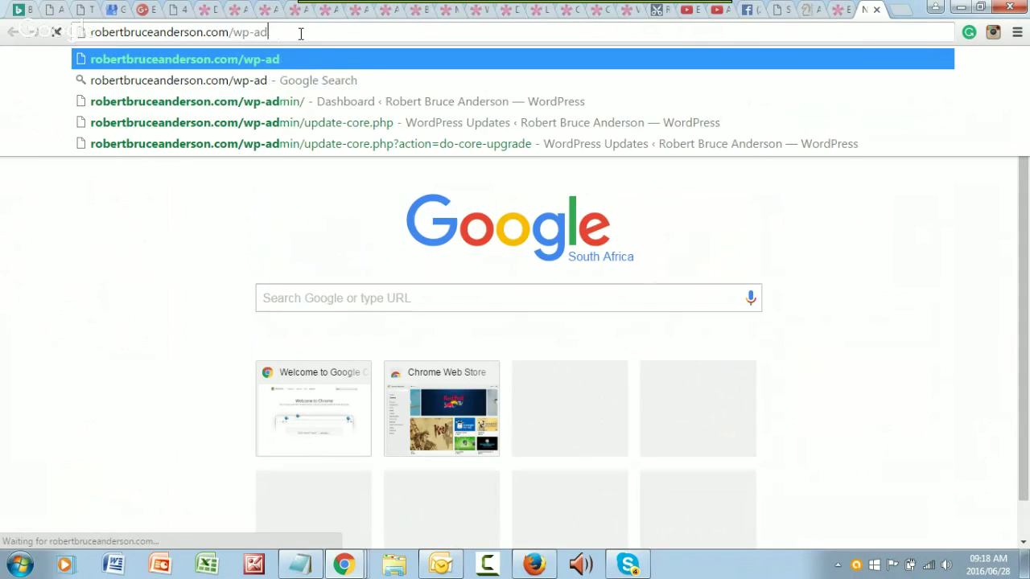
key("BackSpace")
key("BackSpace")
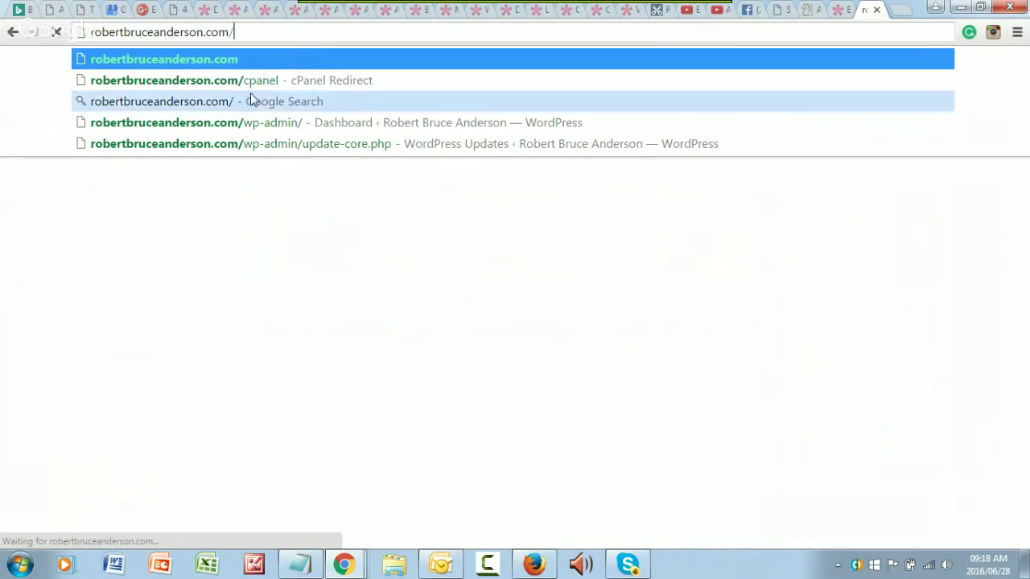
left_click(179, 66)
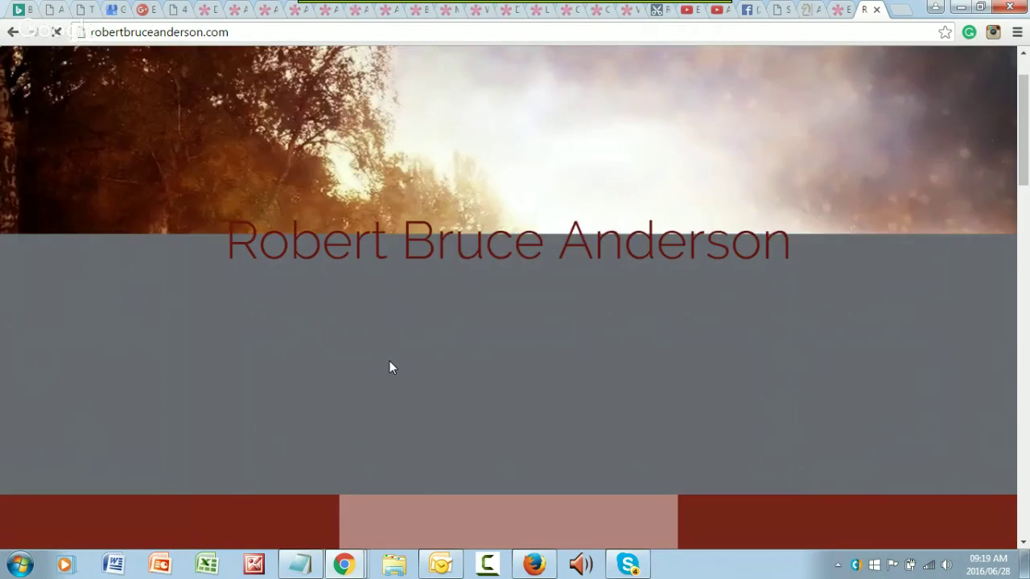
Skim the personal site's home page down to the animal images and examine how its hero image moves behind the title
scroll(390, 366, "down", 8)
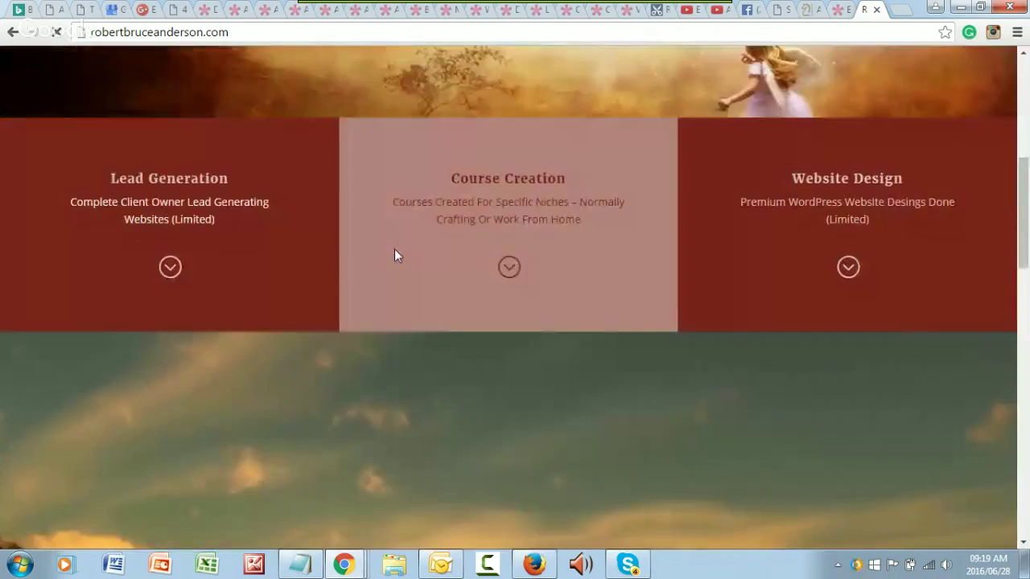
scroll(581, 258, "down", 6)
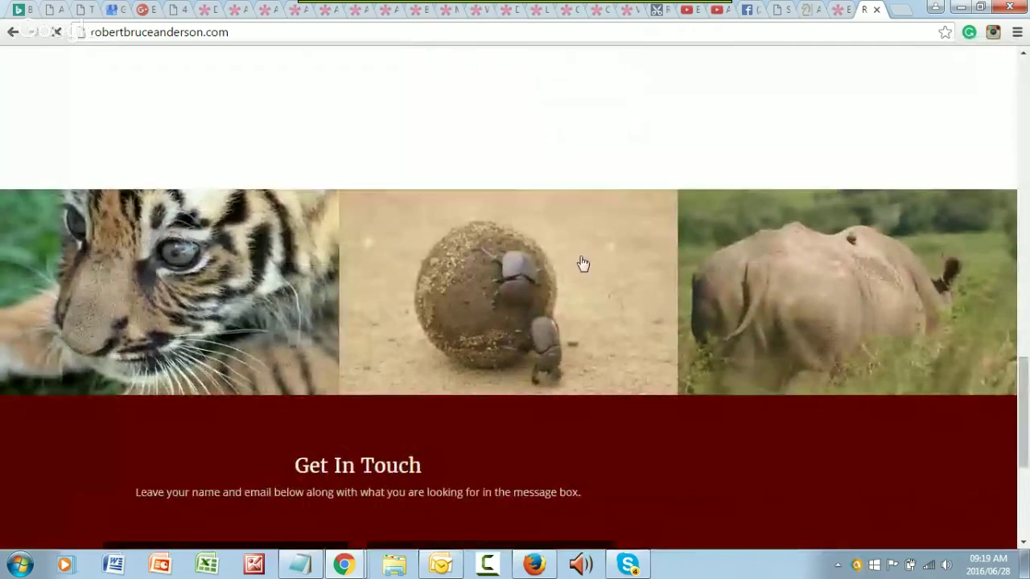
scroll(583, 269, "up", 10)
scroll(584, 276, "up", 5)
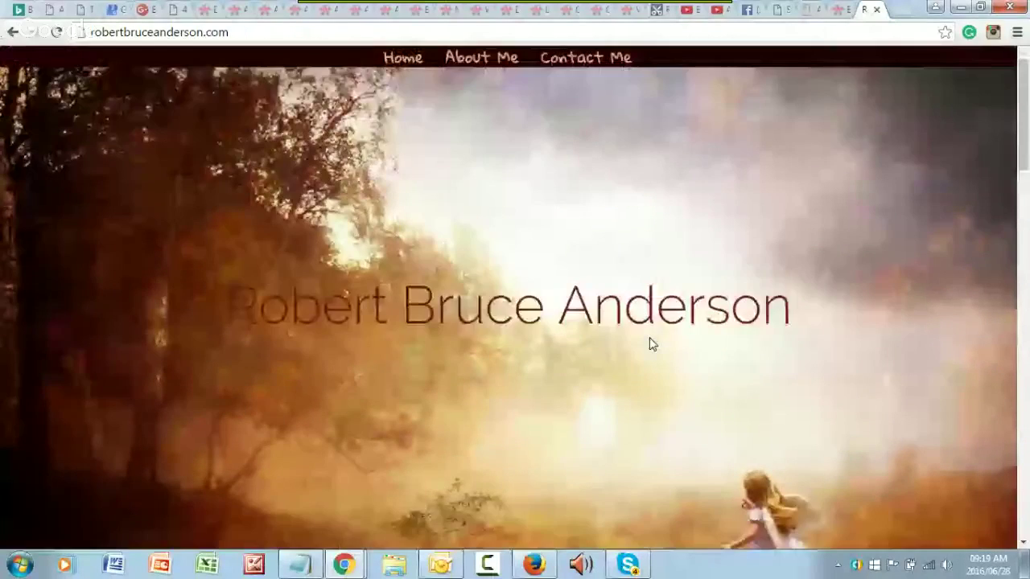
scroll(650, 338, "down", 4)
scroll(649, 338, "up", 2)
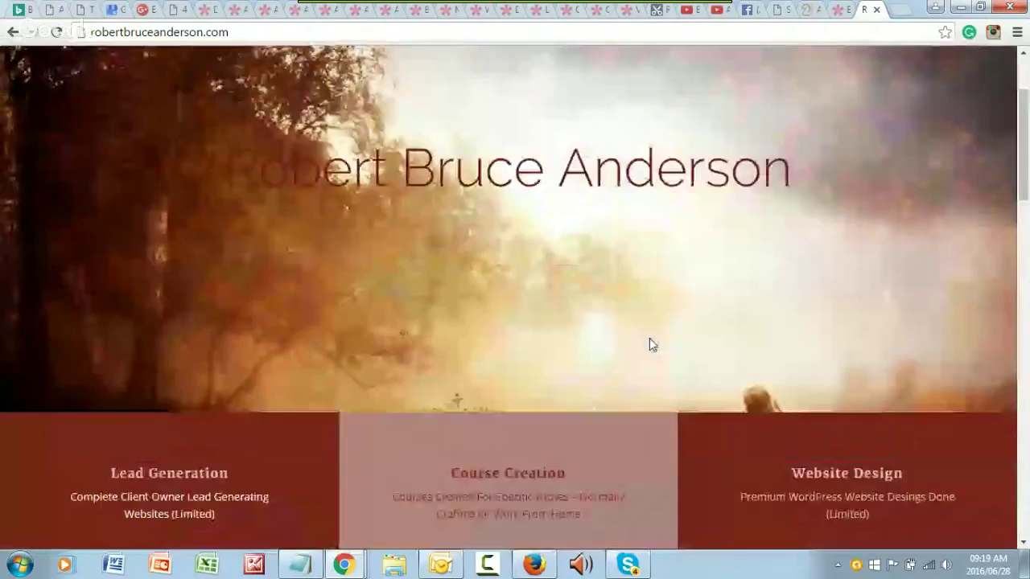
scroll(650, 341, "up", 2)
scroll(650, 341, "down", 3)
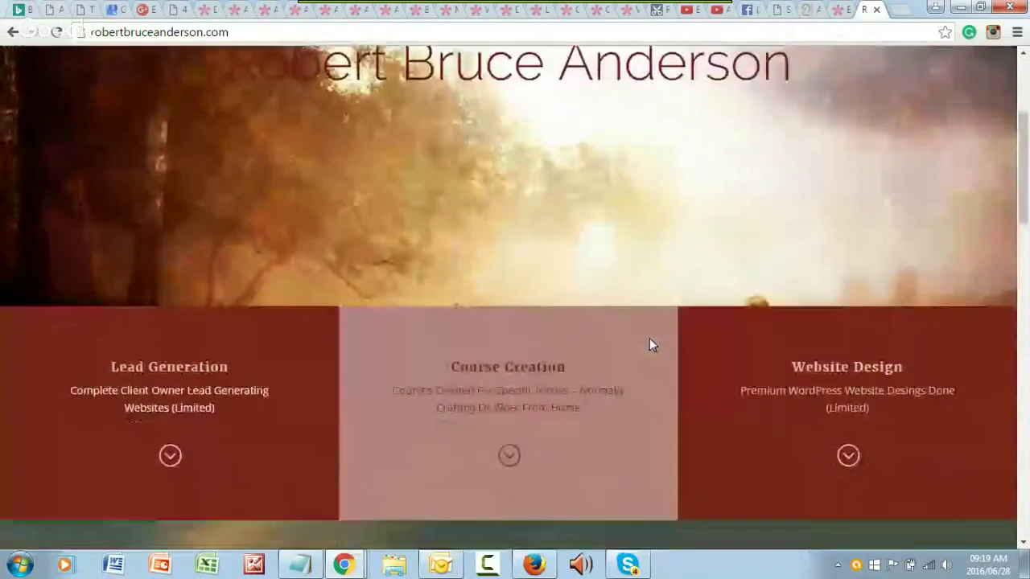
Examine the home page's Lead Generation, Course Creation and Website Design blocks, sunset background, animal images and Get In Touch form
scroll(649, 338, "down", 3)
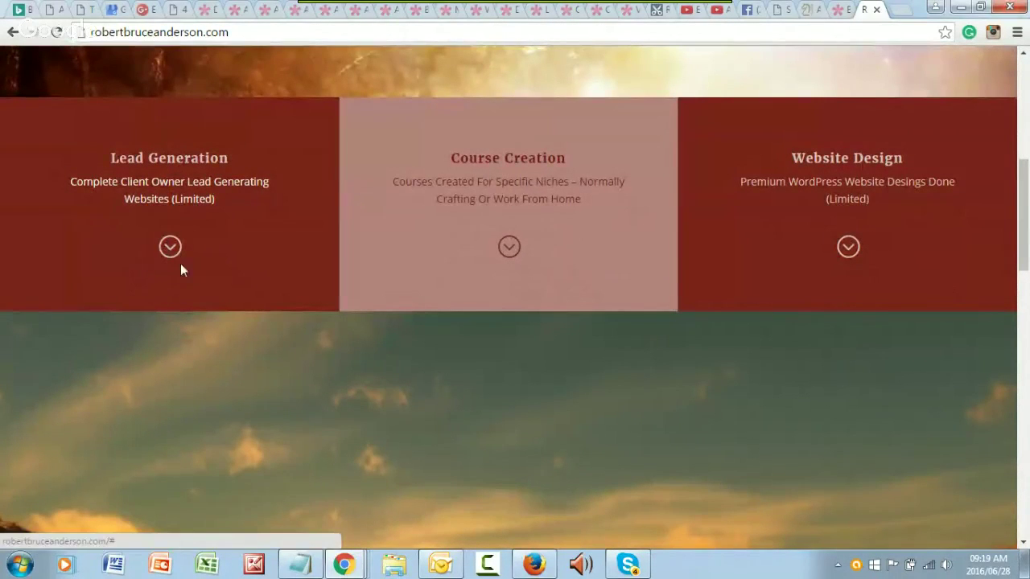
scroll(394, 283, "down", 4)
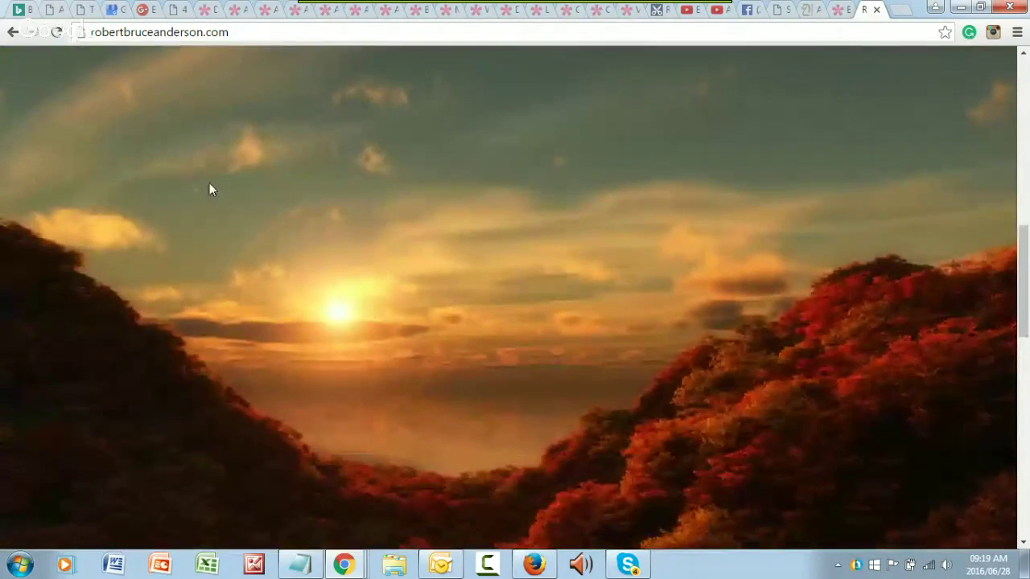
scroll(210, 189, "up", 4)
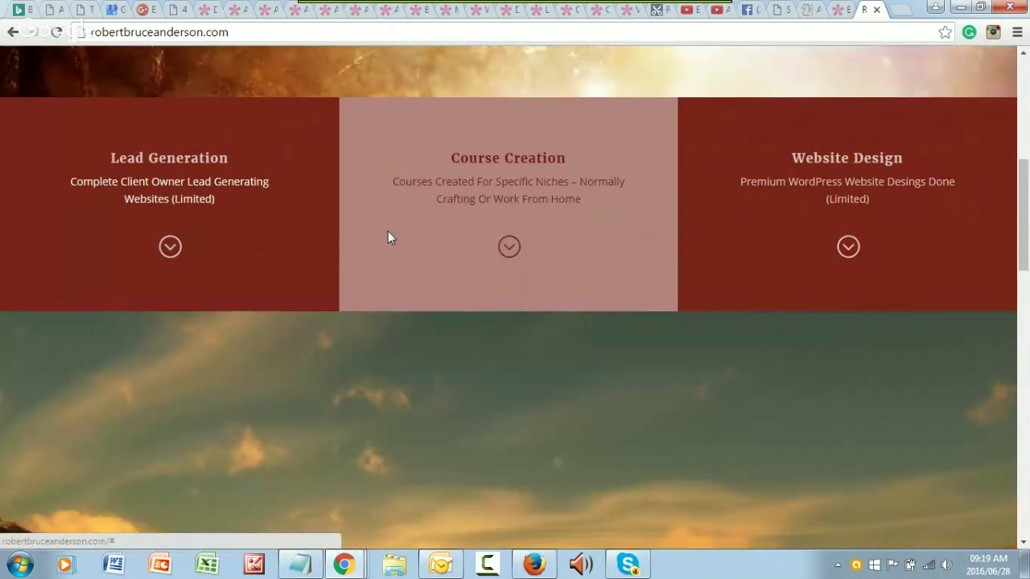
scroll(576, 434, "down", 2)
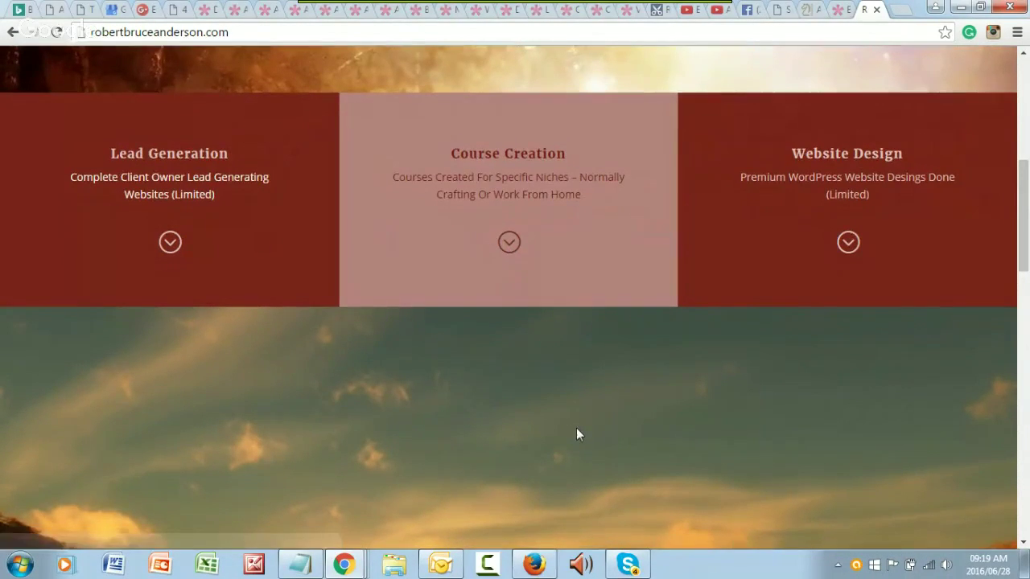
scroll(576, 435, "down", 10)
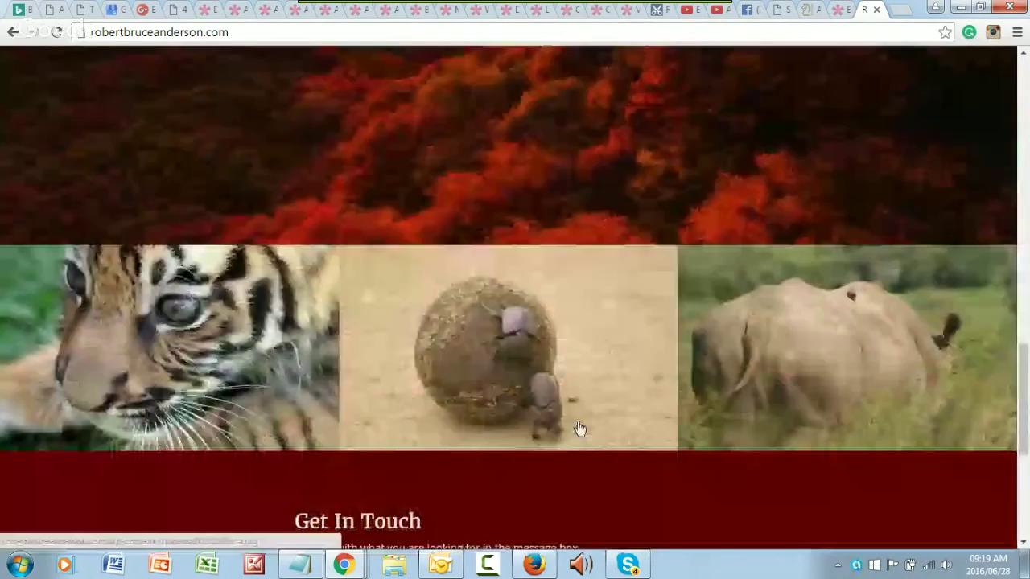
scroll(577, 427, "down", 5)
scroll(699, 345, "up", 1)
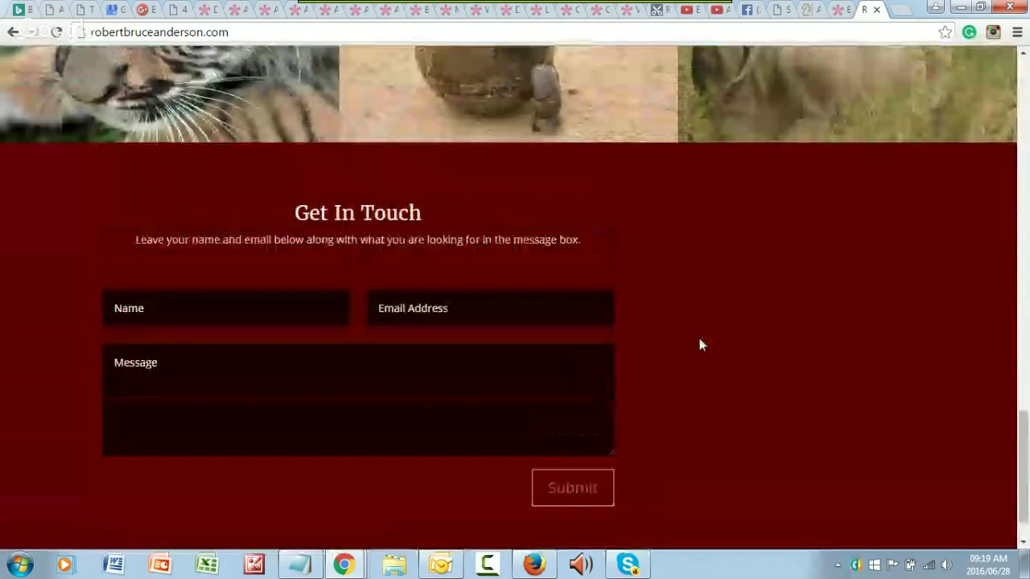
key("Home")
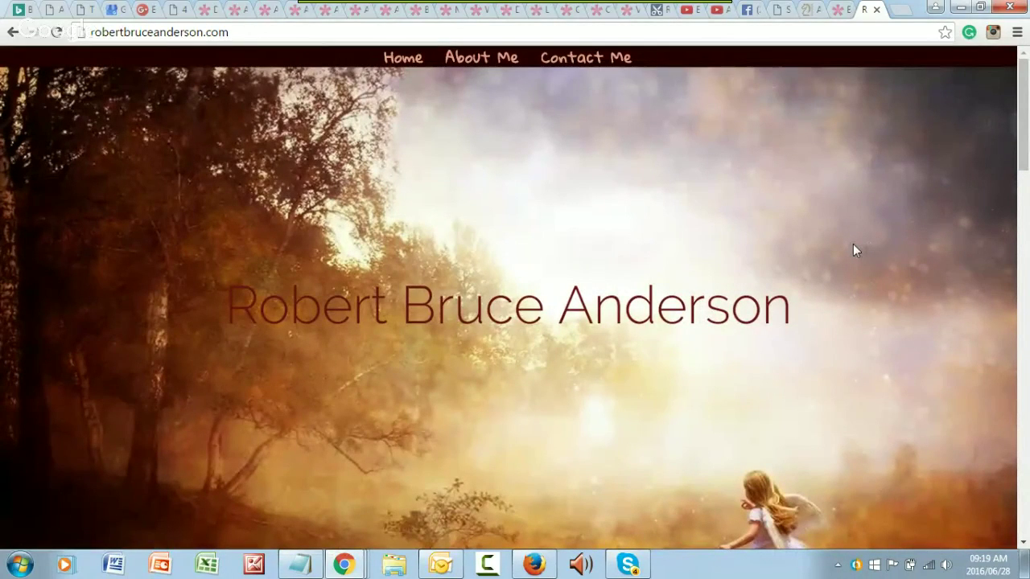
Switch to the SPACIOUS accessories page and examine its product grid, bags section and Time to Accessorize section
left_click(815, 11)
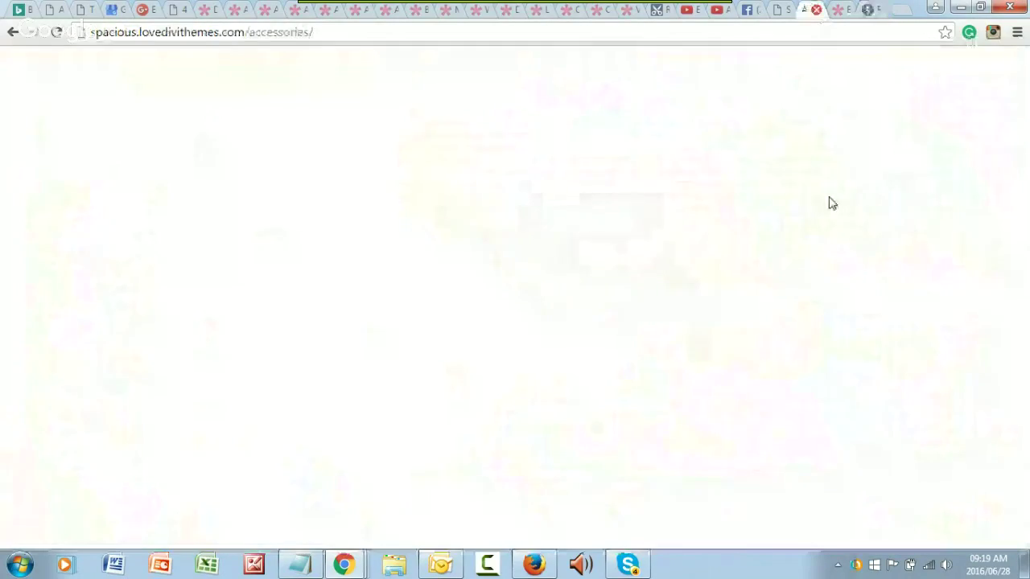
scroll(562, 308, "down", 5)
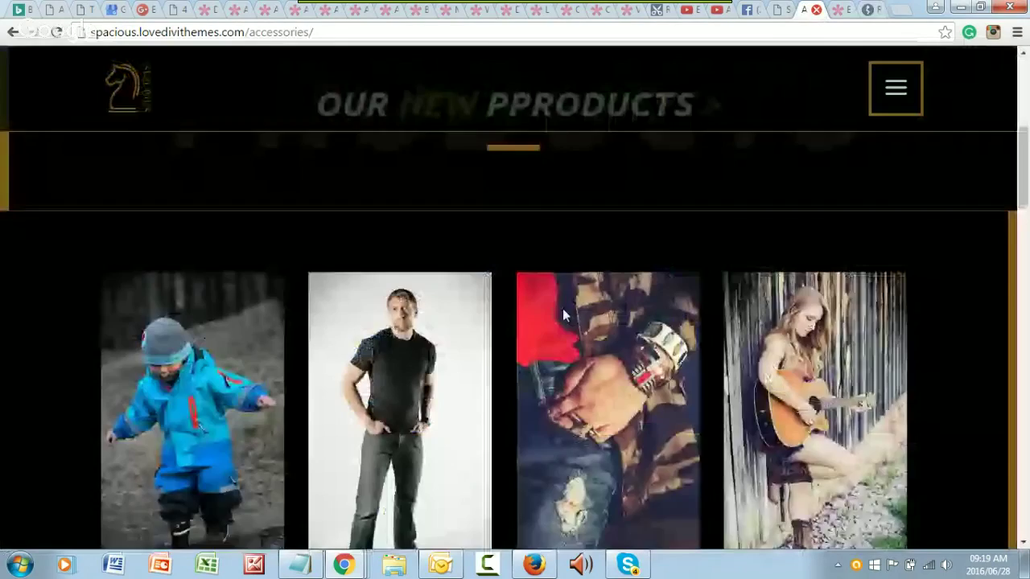
scroll(562, 308, "down", 3)
scroll(562, 309, "up", 2)
scroll(564, 314, "down", 3)
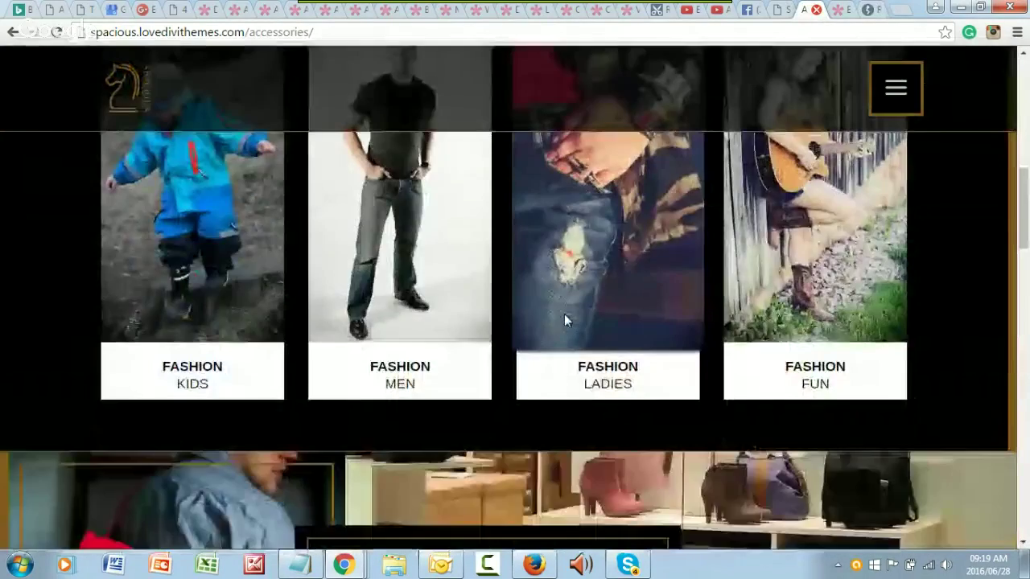
scroll(564, 314, "down", 8)
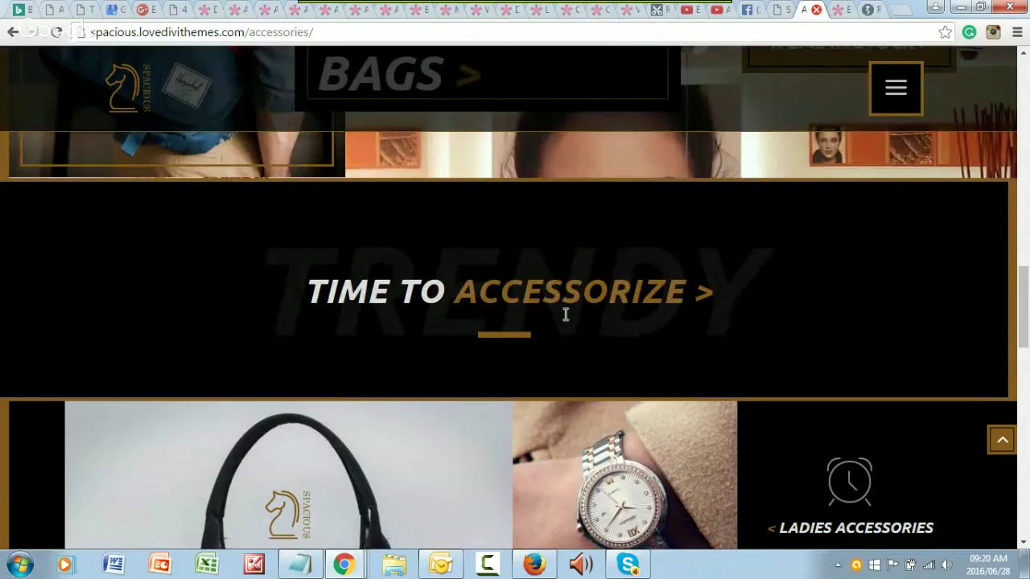
scroll(567, 313, "up", 6)
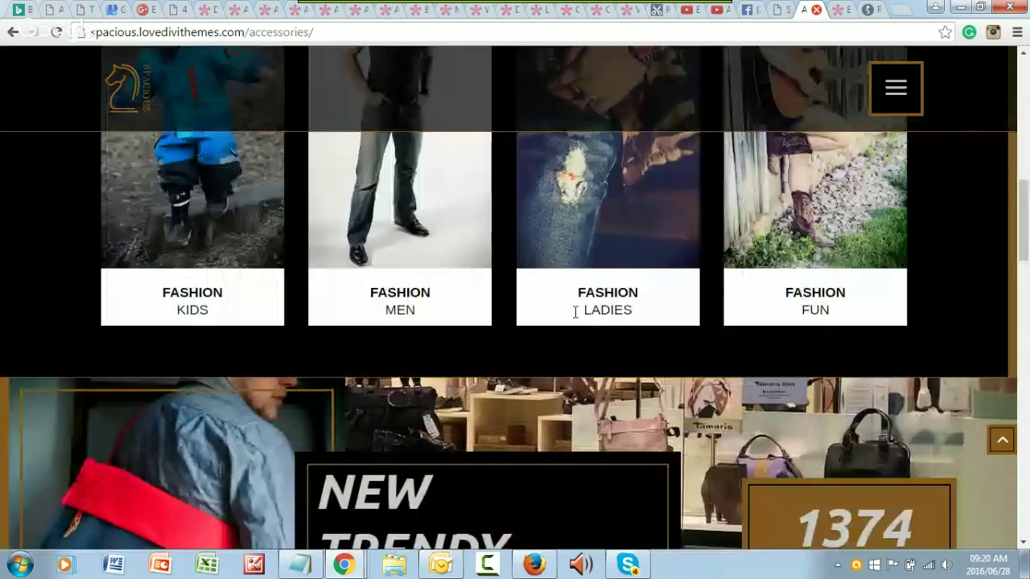
scroll(575, 312, "up", 10)
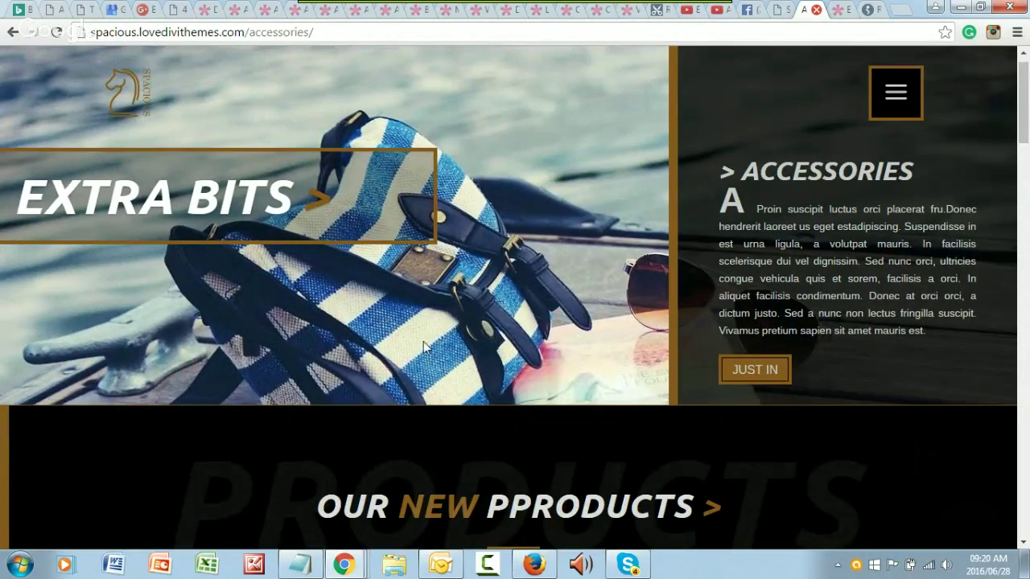
Return to the personal site's home page and review its hero, service blocks and sunset background again for comparison with SPACIOUS
left_click(869, 11)
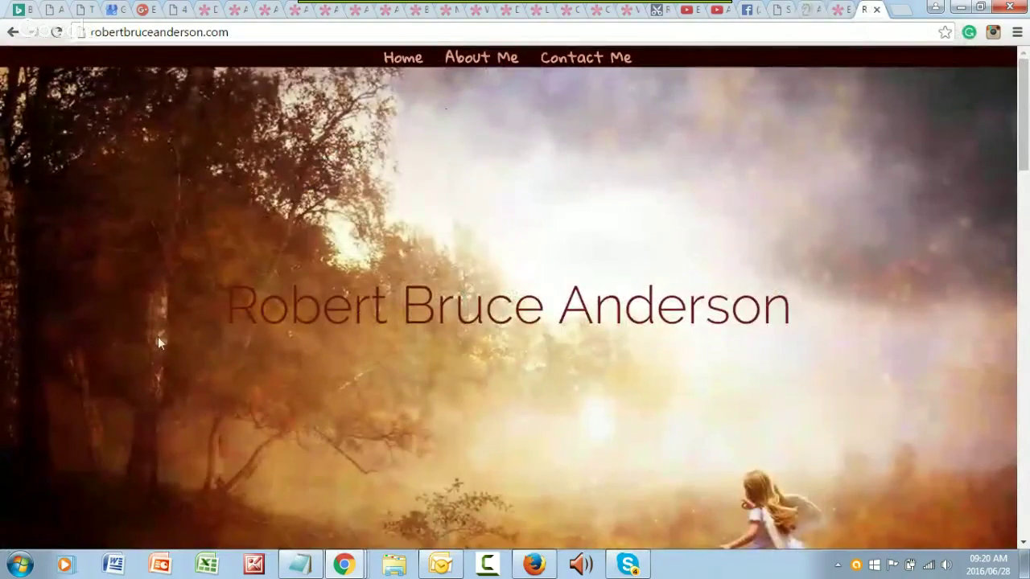
scroll(223, 459, "down", 10)
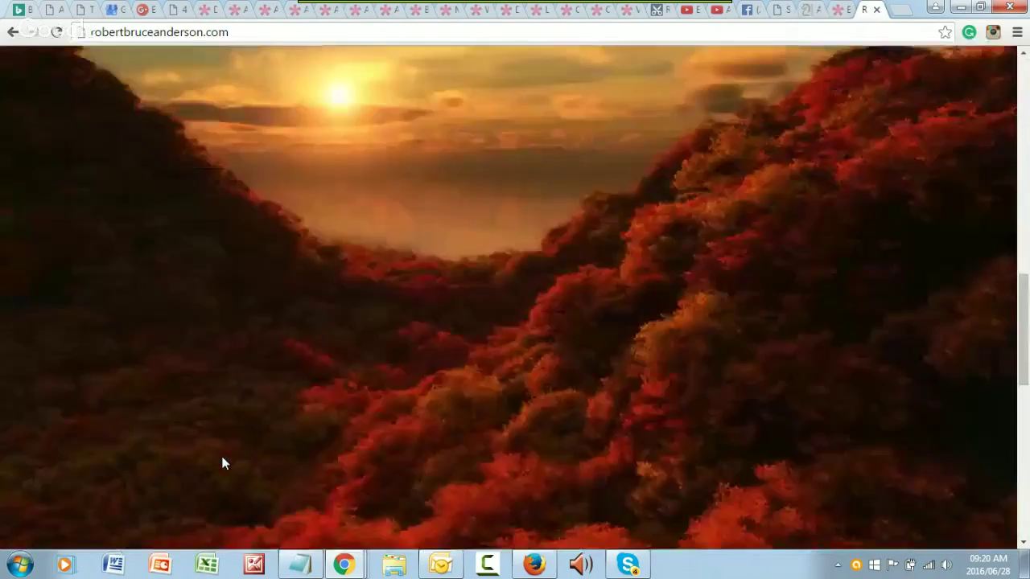
scroll(225, 455, "up", 10)
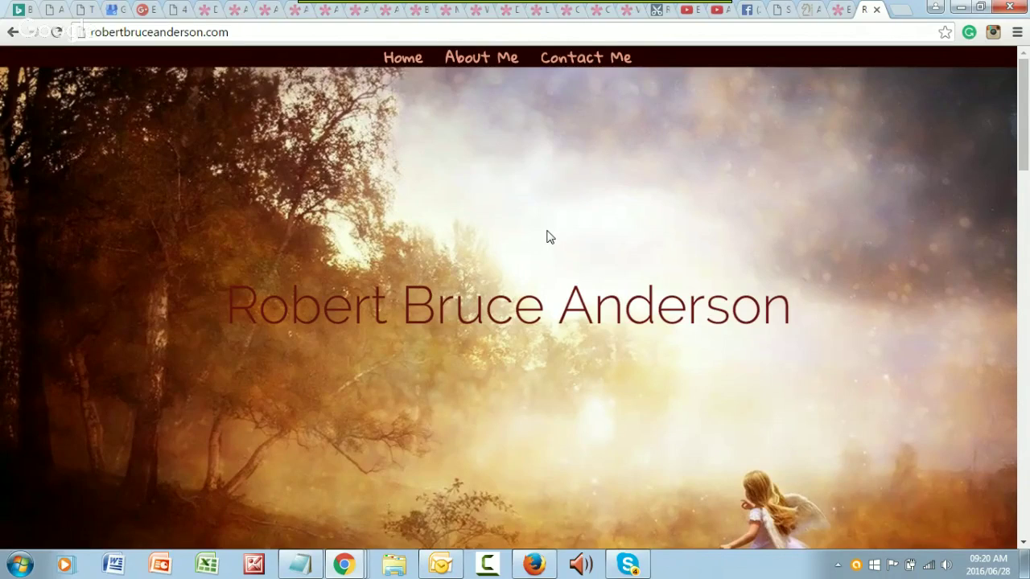
scroll(550, 244, "down", 10)
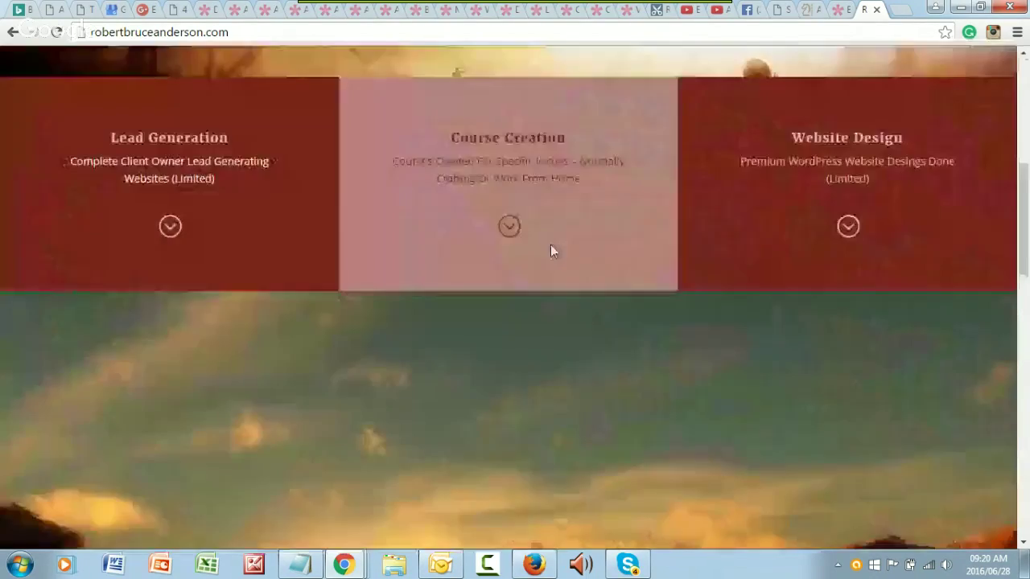
scroll(549, 275, "up", 10)
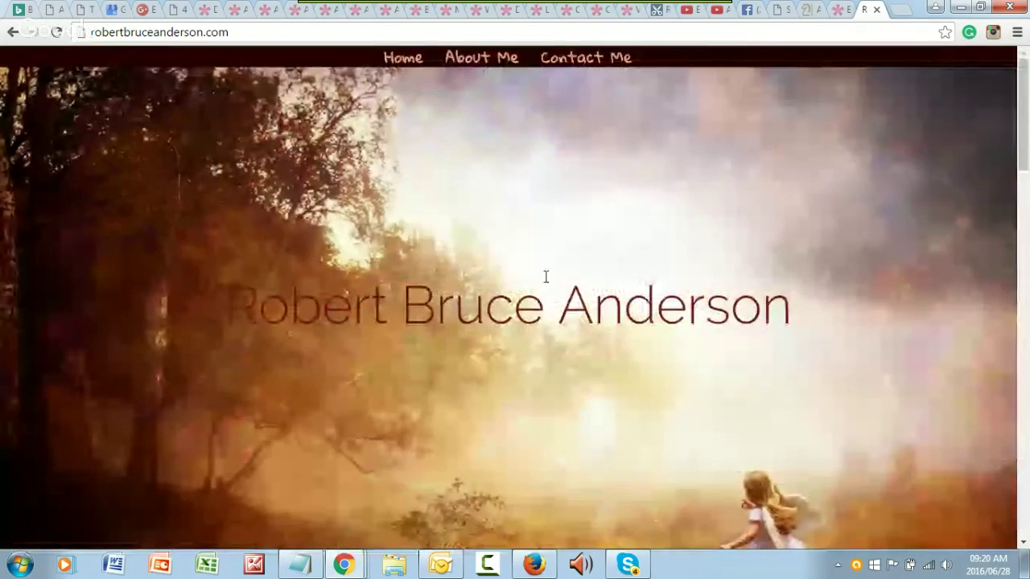